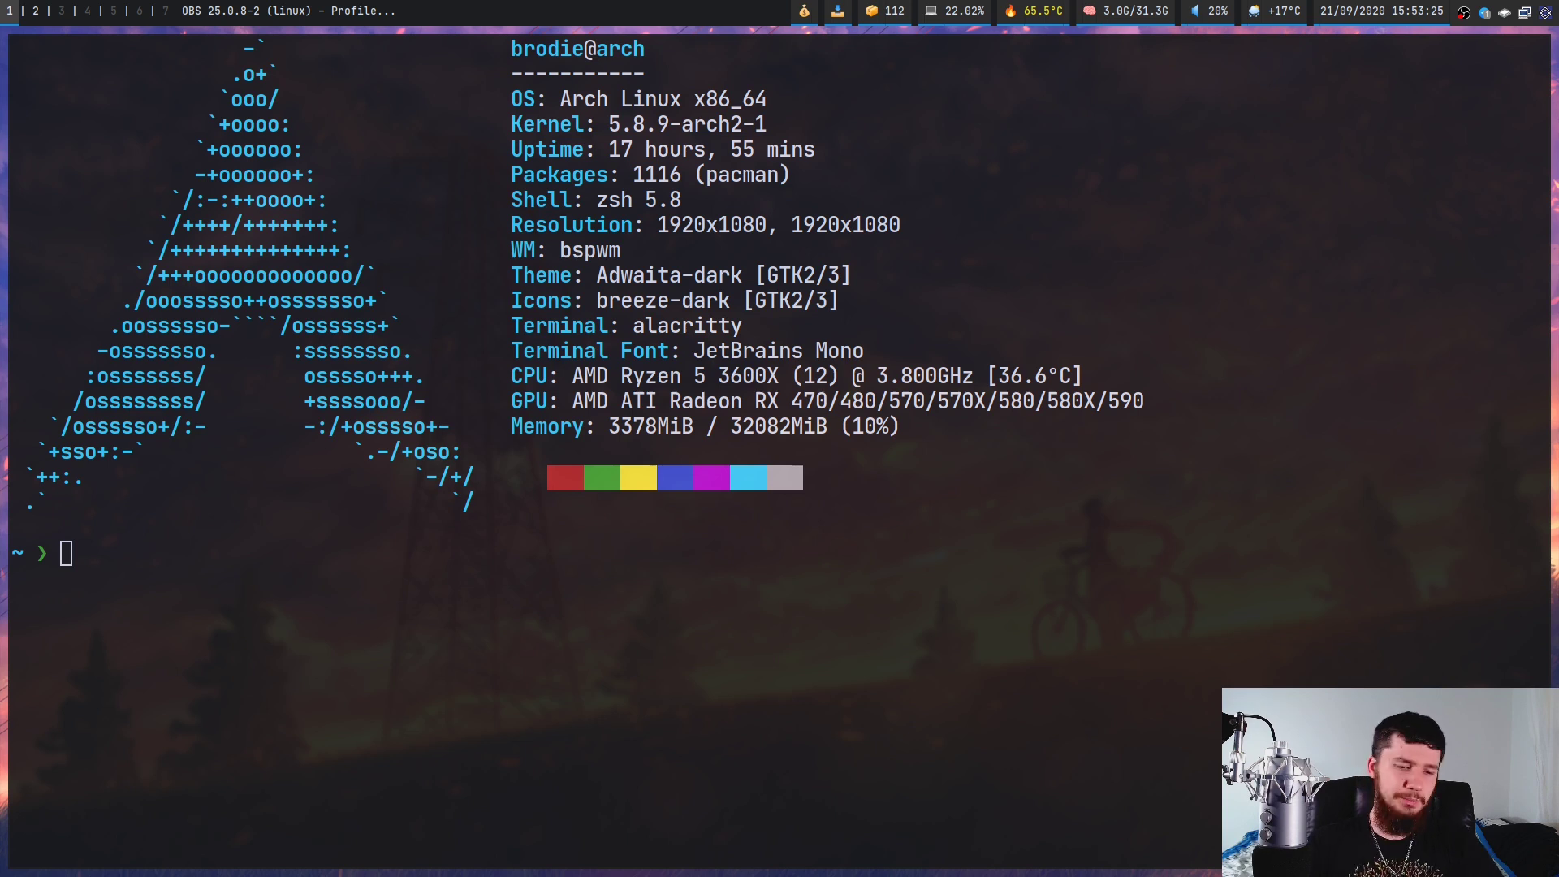
Paste 'cp /usr/share/doc/mpd/mpdconf.example ~/.config/mpd/mpd.conf' at the zsh prompt without running it
{"action": "left_click", "coordinate": [1077, 337]}
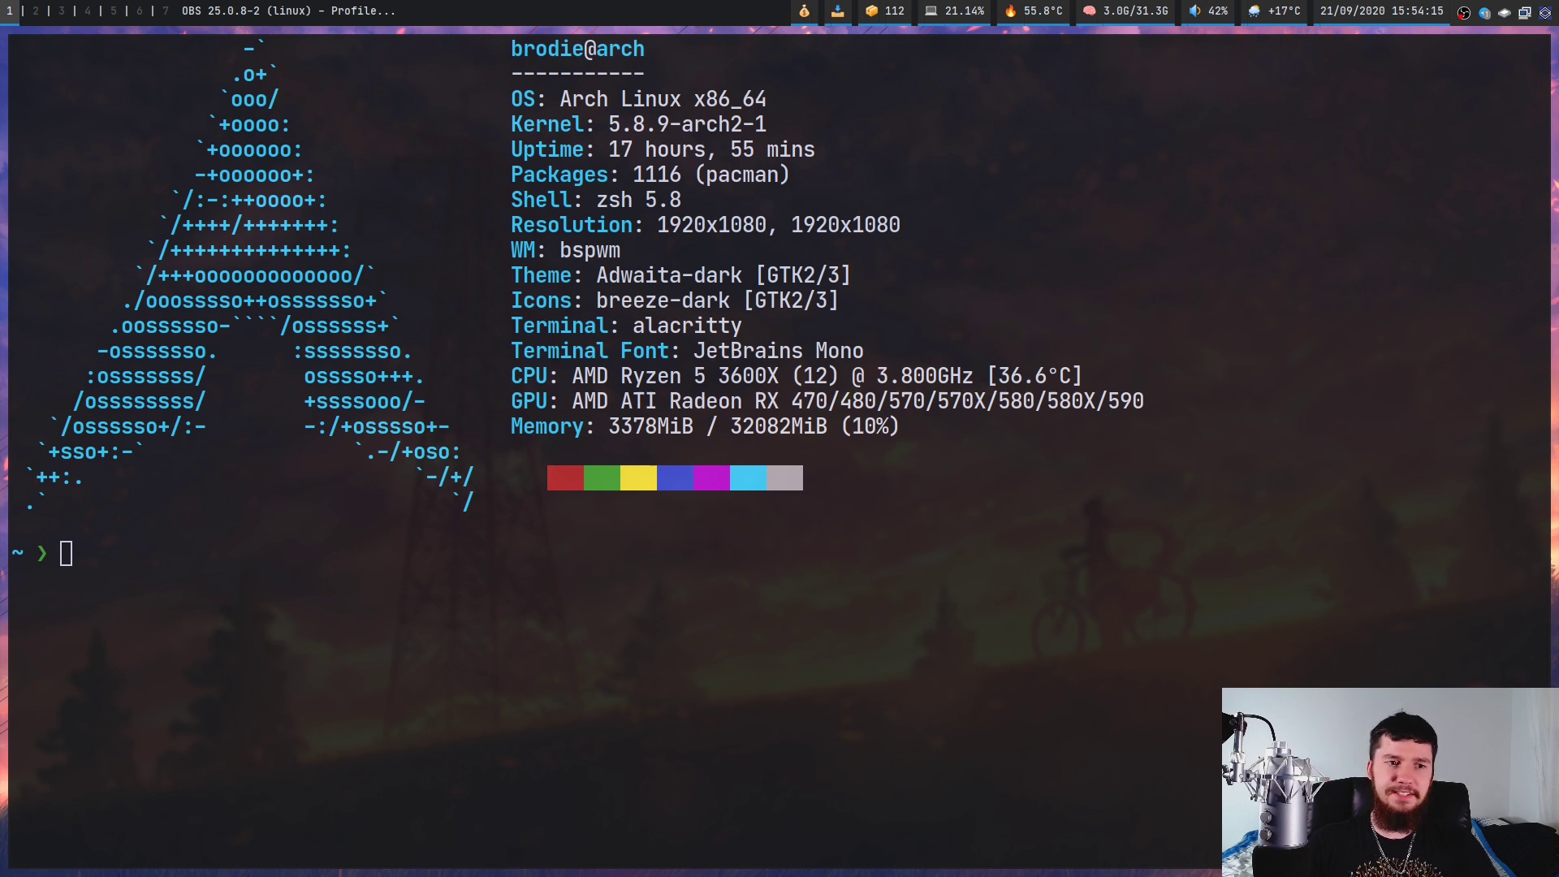
{"action": "type", "text": "cp /usr/share/doc/mpd/mpdconf.example ~/.config/mpd/mpd.conf"}
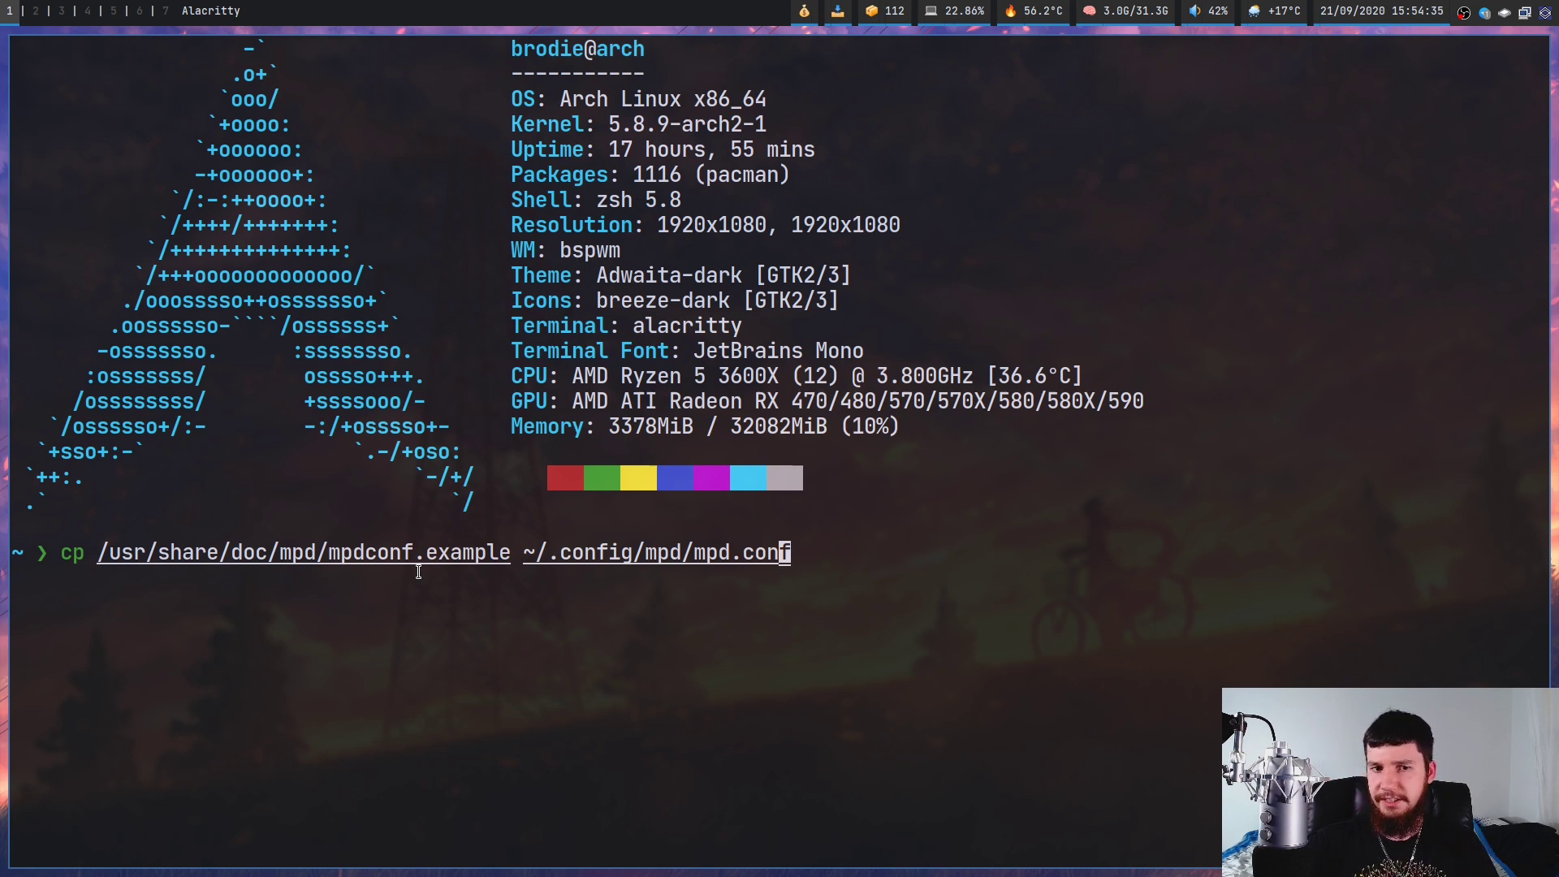
Erase the unrun mpdconf.example copy command from the zsh prompt
{"action": "left_click_drag", "start_coordinate": [328, 559], "coordinate": [507, 559]}
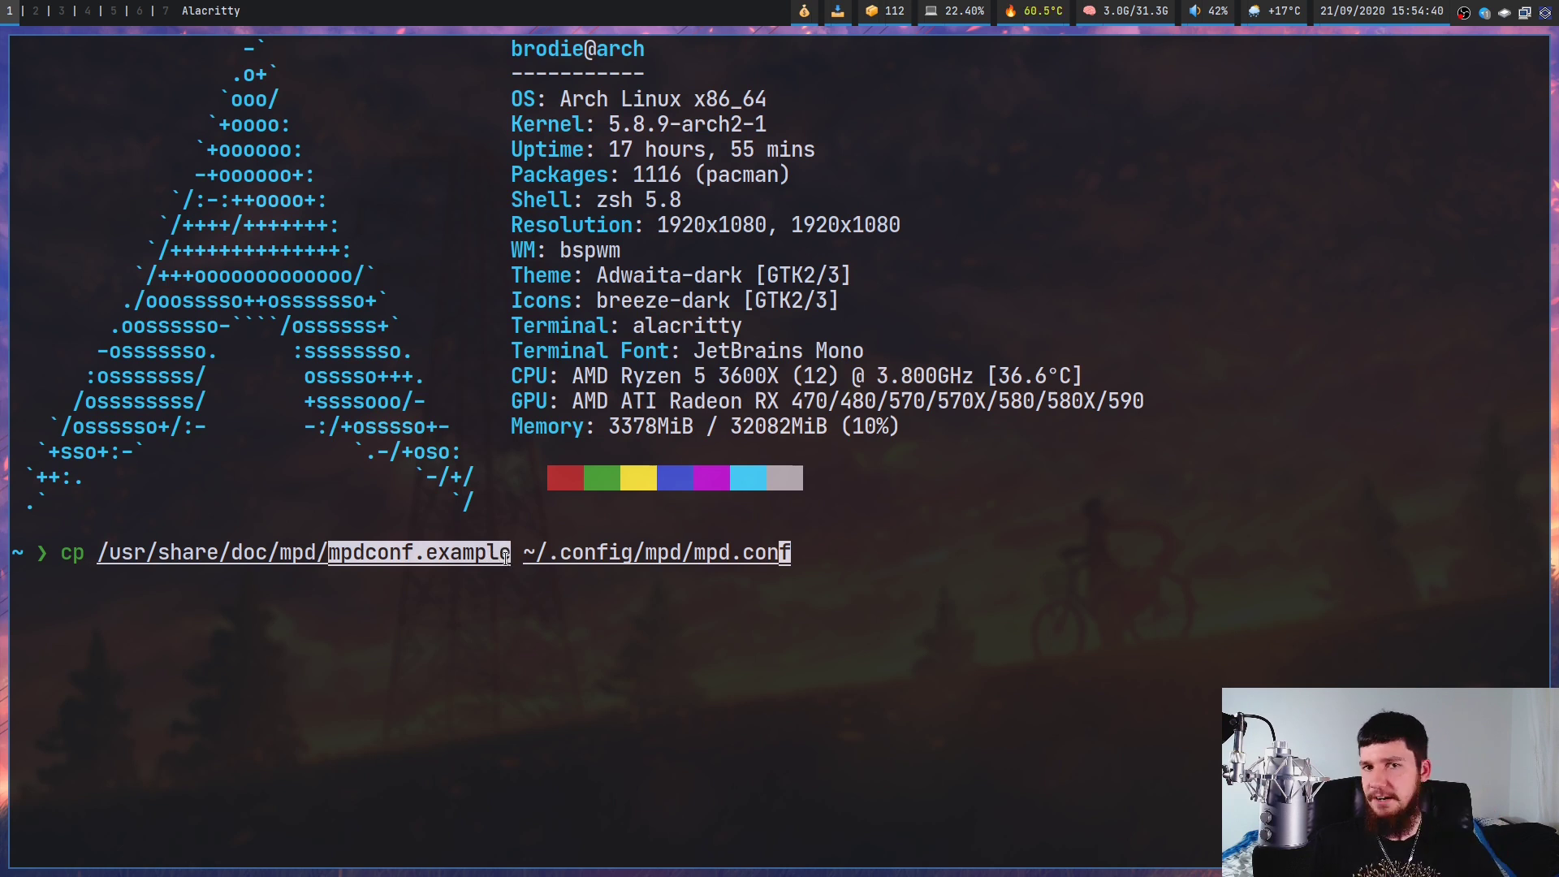
{"action": "left_click", "coordinate": [507, 559]}
{"action": "key", "text": "ctrl+u"}
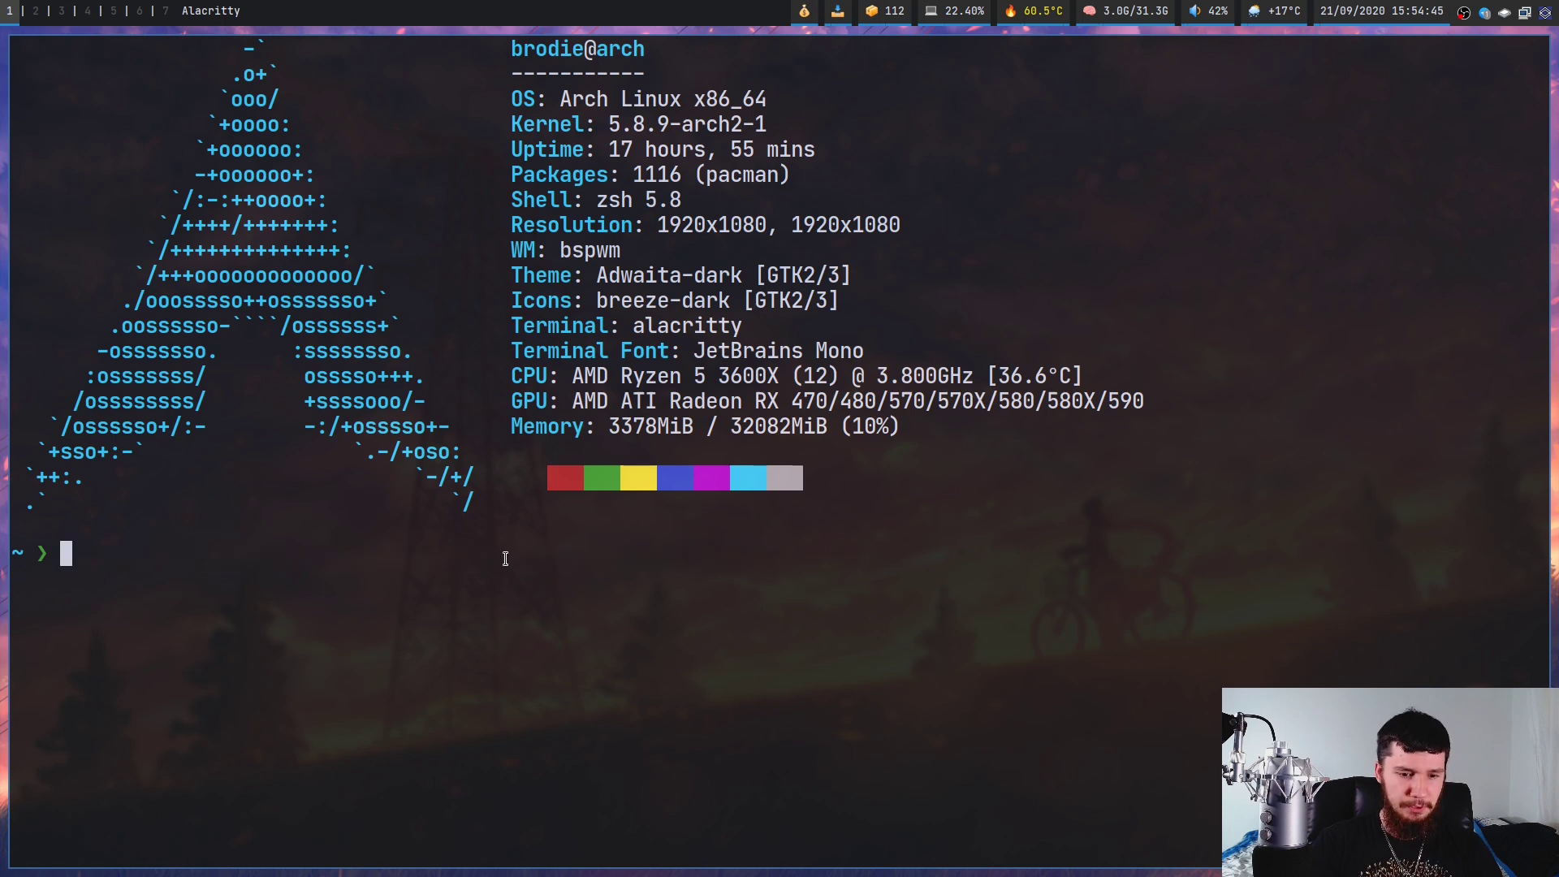
Launch lf, enter .config and search for the mpd folder
{"action": "type", "text": "r"}
{"action": "key", "text": "Return"}
{"action": "key", "text": "j"}
{"action": "key", "text": "j"}
{"action": "key", "text": "j"}
{"action": "key", "text": "j"}
{"action": "key", "text": "l"}
{"action": "key", "text": "j"}
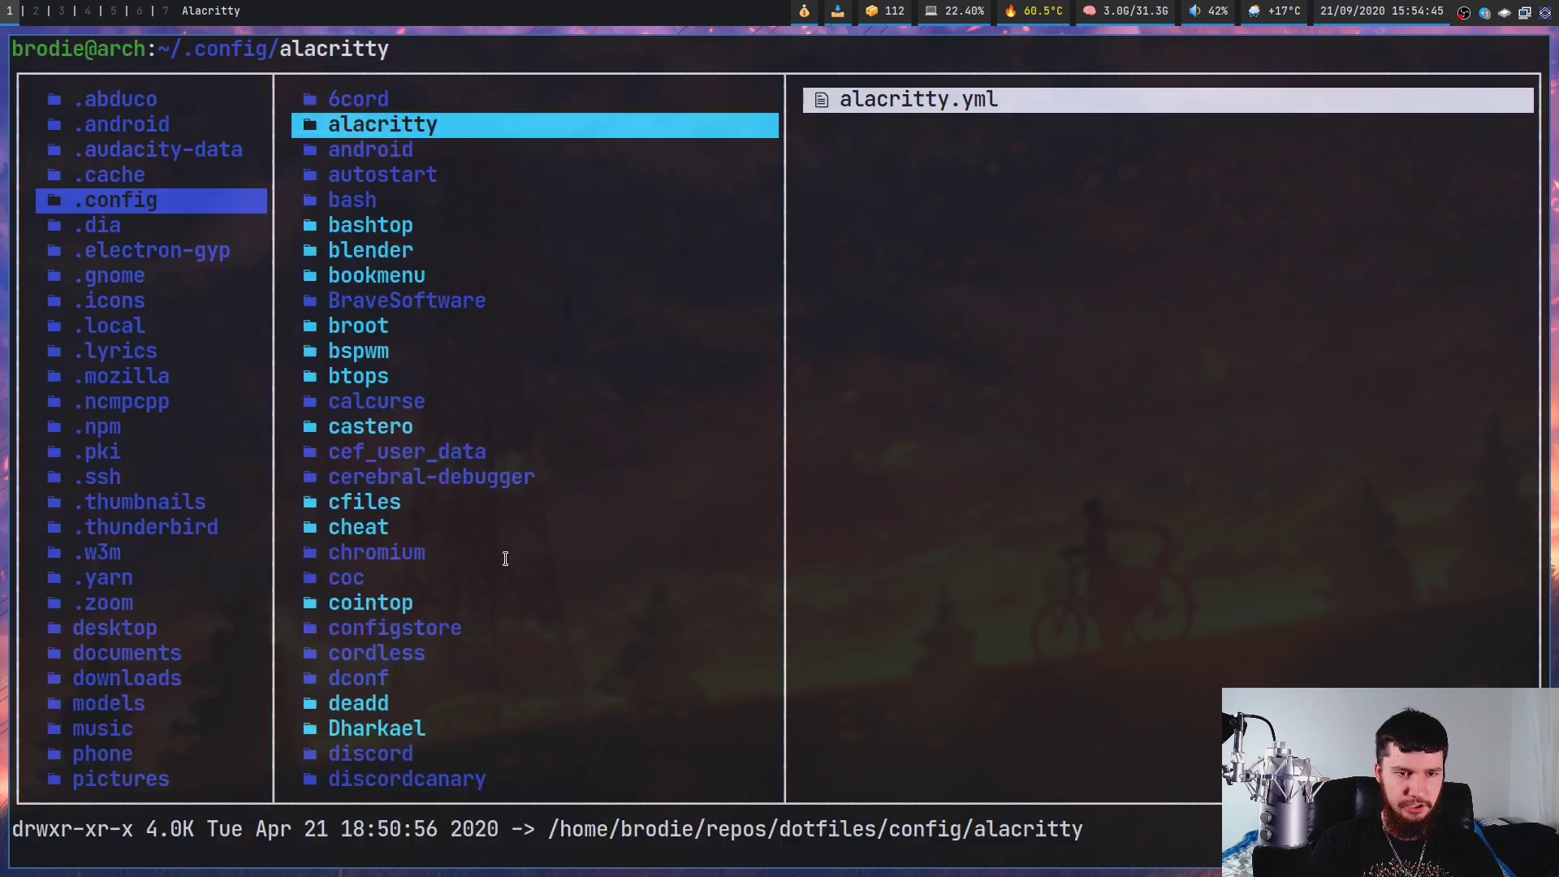
{"action": "key", "text": "slash"}
{"action": "type", "text": "mpd"}
{"action": "key", "text": "Return"}
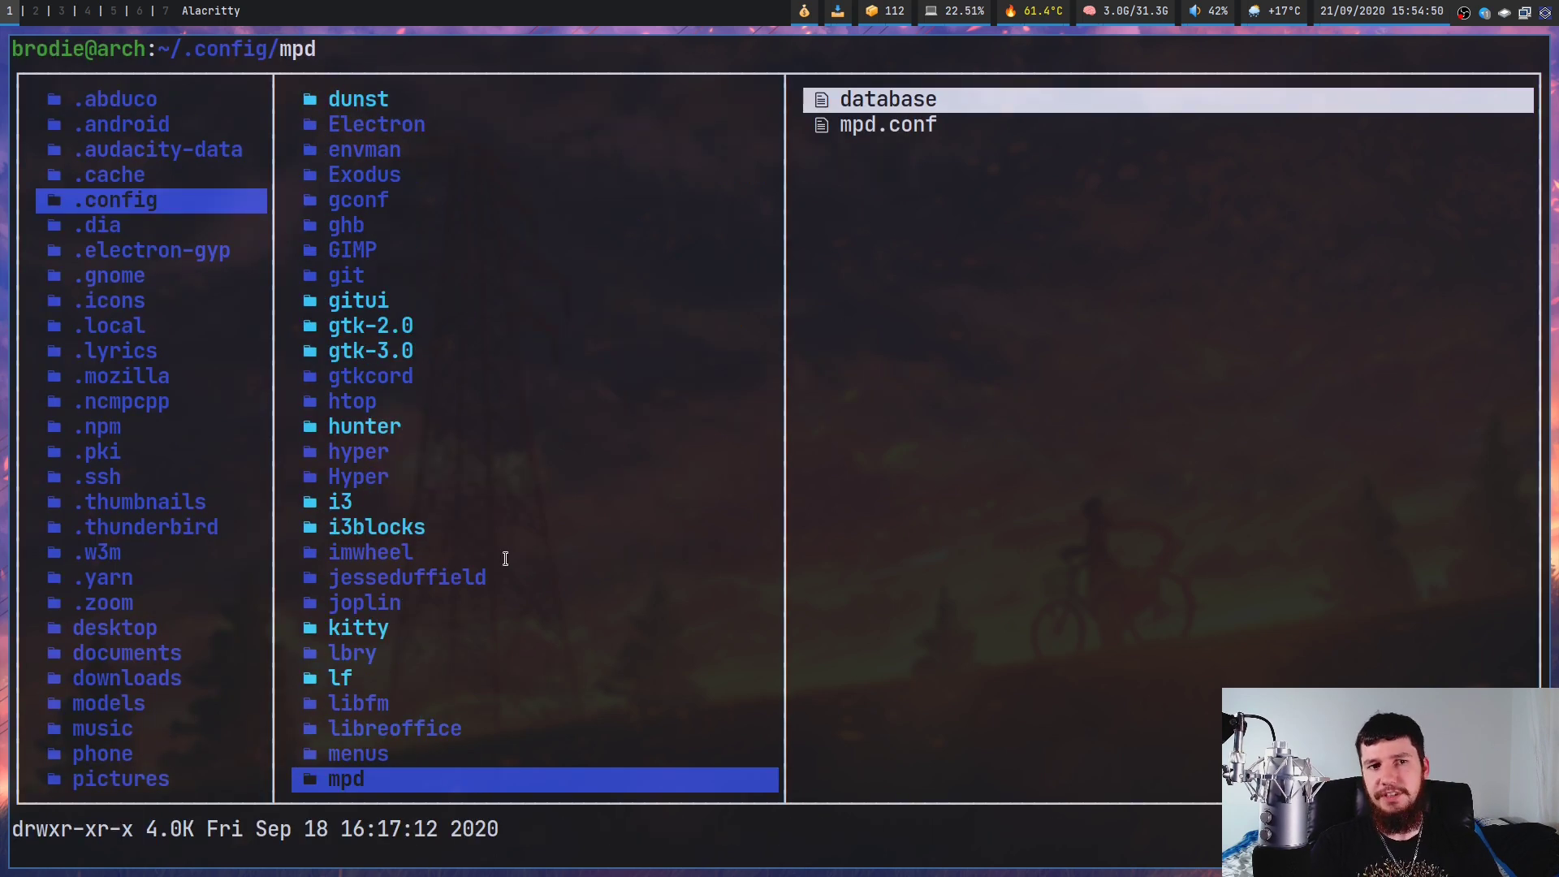
Open mpd.conf from the mpd folder in Neovim and move to the db_file line
{"action": "key", "text": "l"}
{"action": "key", "text": "j"}
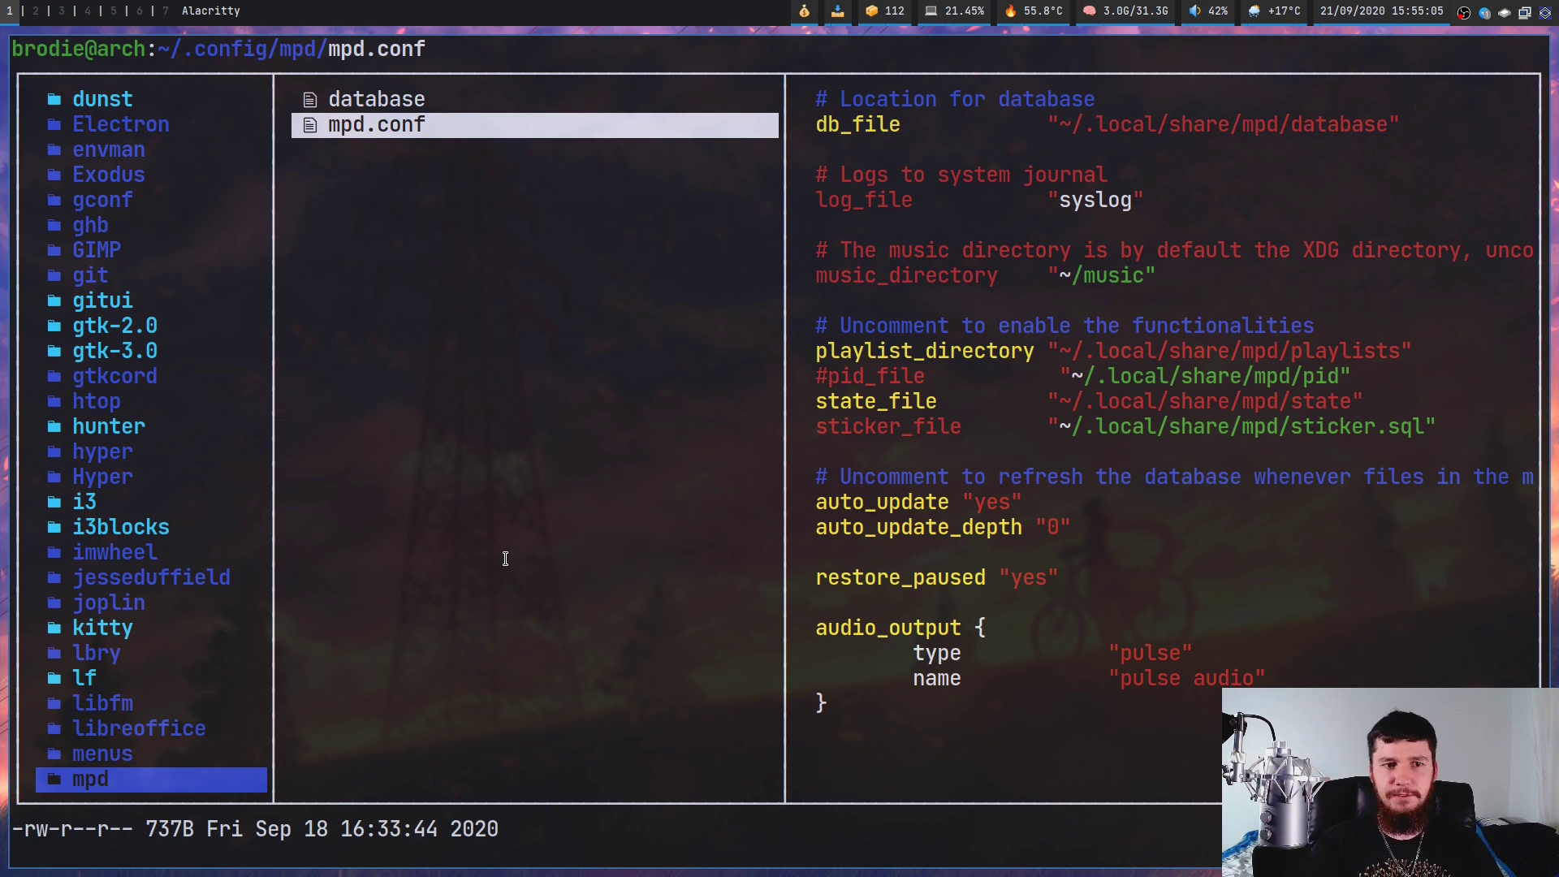
{"action": "key", "text": "l"}
{"action": "key", "text": "j"}
{"action": "key", "text": "k"}
{"action": "key", "text": "j"}
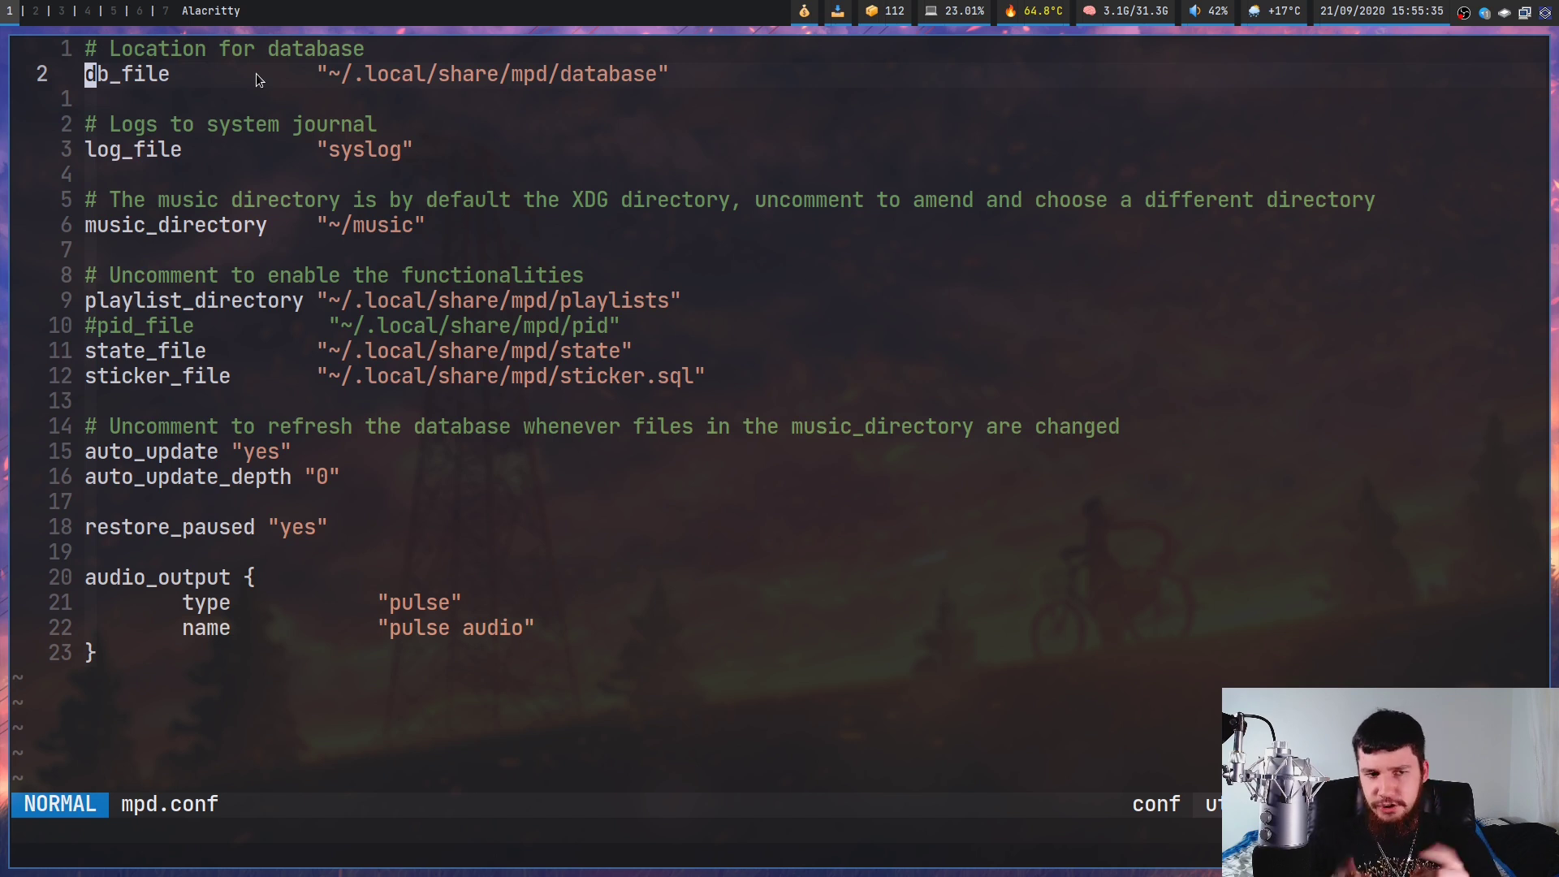
{"action": "key", "text": "j"}
{"action": "key", "text": "j"}
{"action": "key", "text": "j"}
{"action": "key", "text": "k"}
{"action": "key", "text": "j"}
{"action": "left_click_drag", "start_coordinate": [471, 149], "coordinate": [119, 153]}
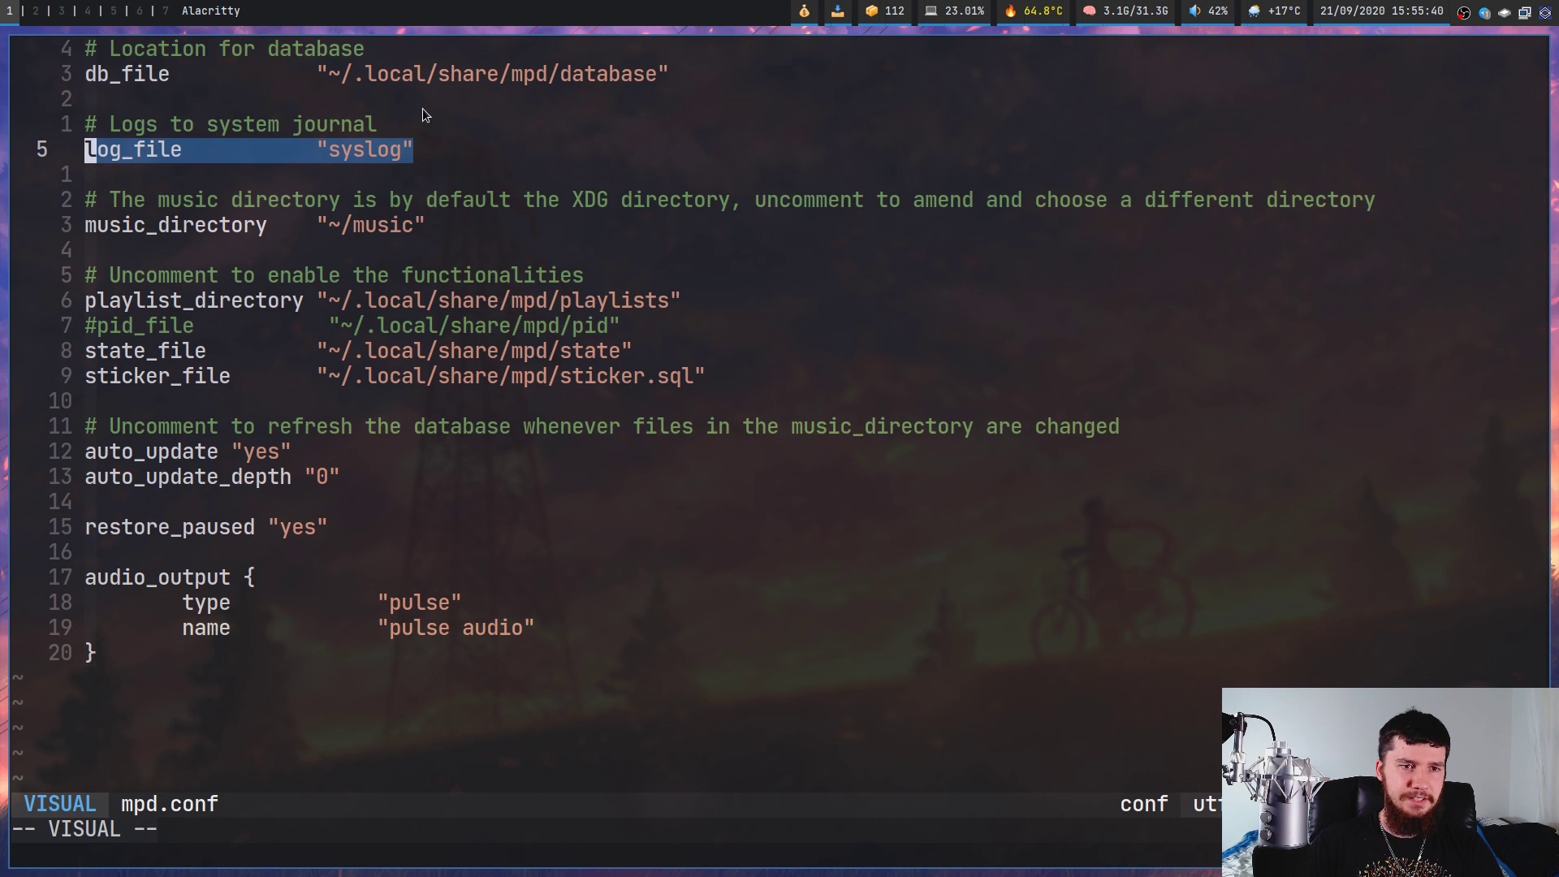
{"action": "left_click_drag", "start_coordinate": [370, 180], "coordinate": [406, 162]}
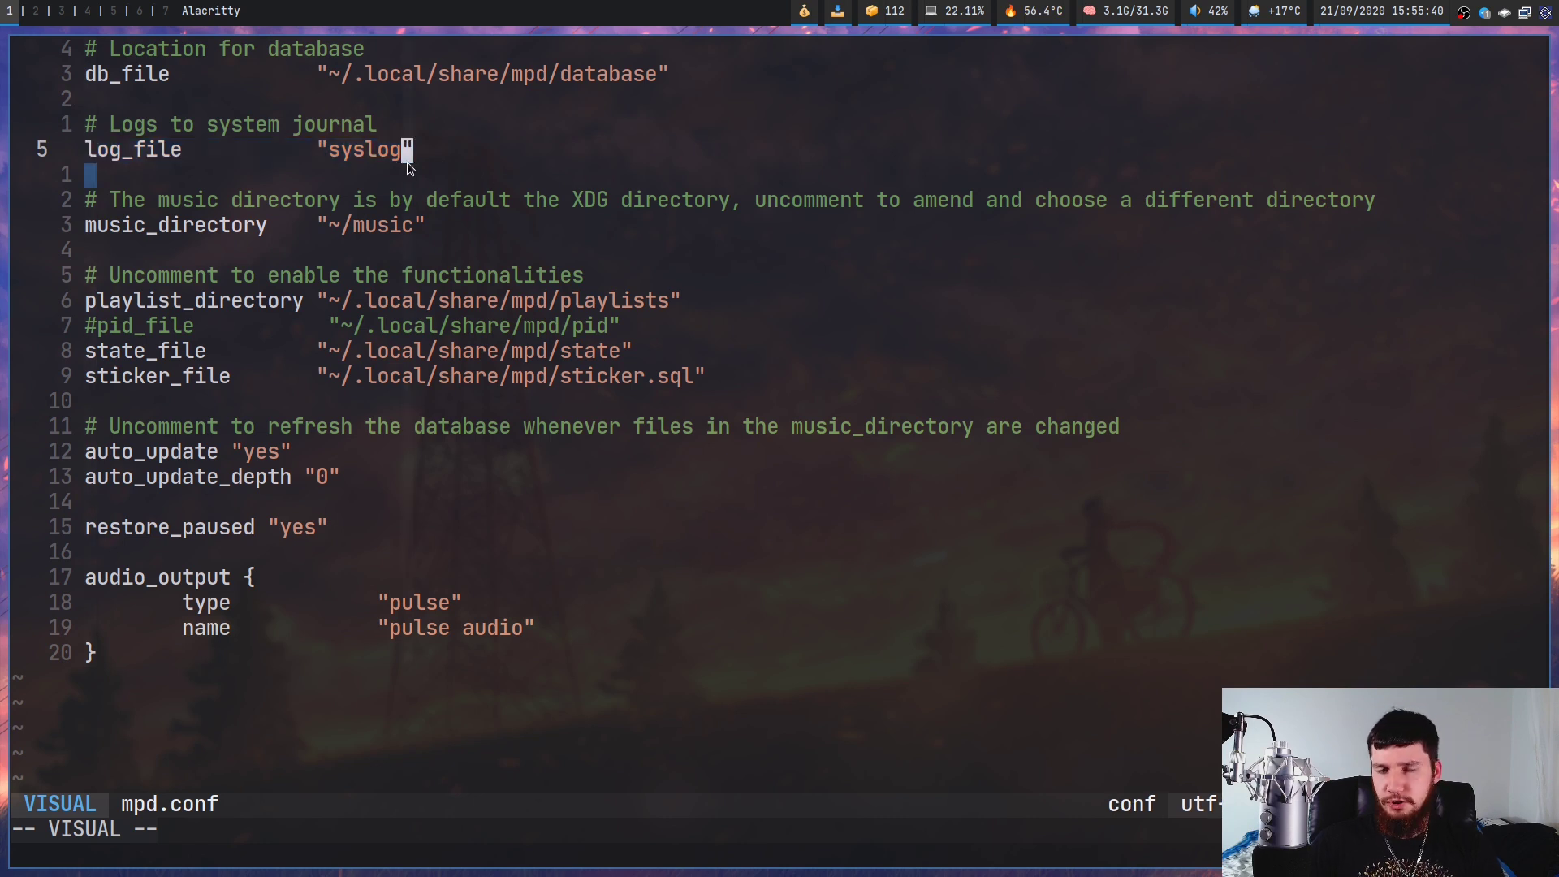
{"action": "key", "text": "Escape"}
{"action": "key", "text": "j"}
{"action": "key", "text": "j"}
{"action": "key", "text": "j"}
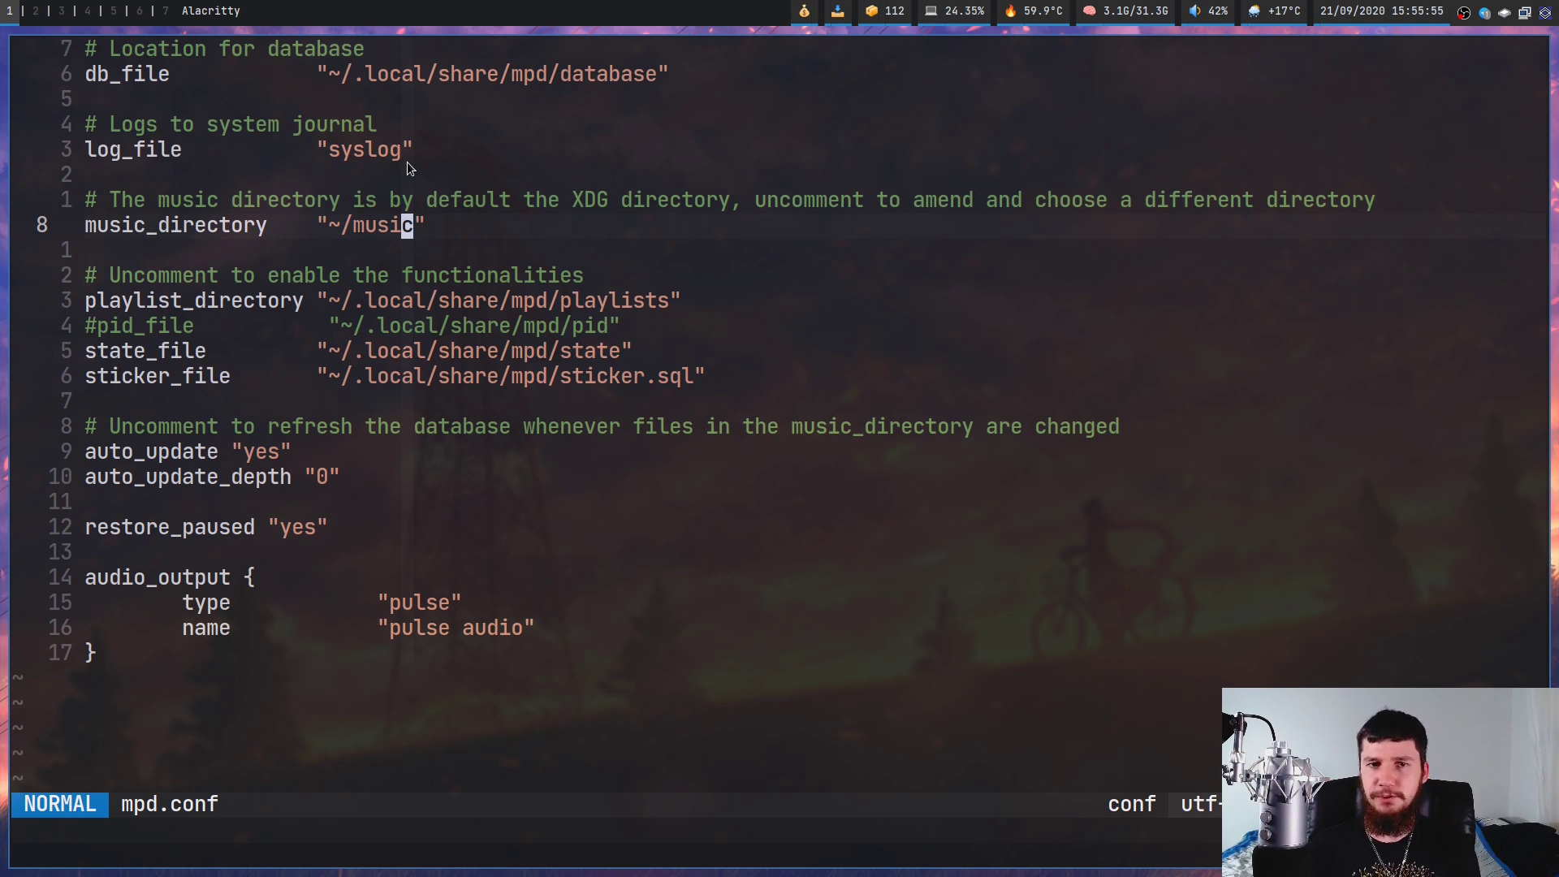
{"action": "key", "text": "k"}
{"action": "key", "text": "j"}
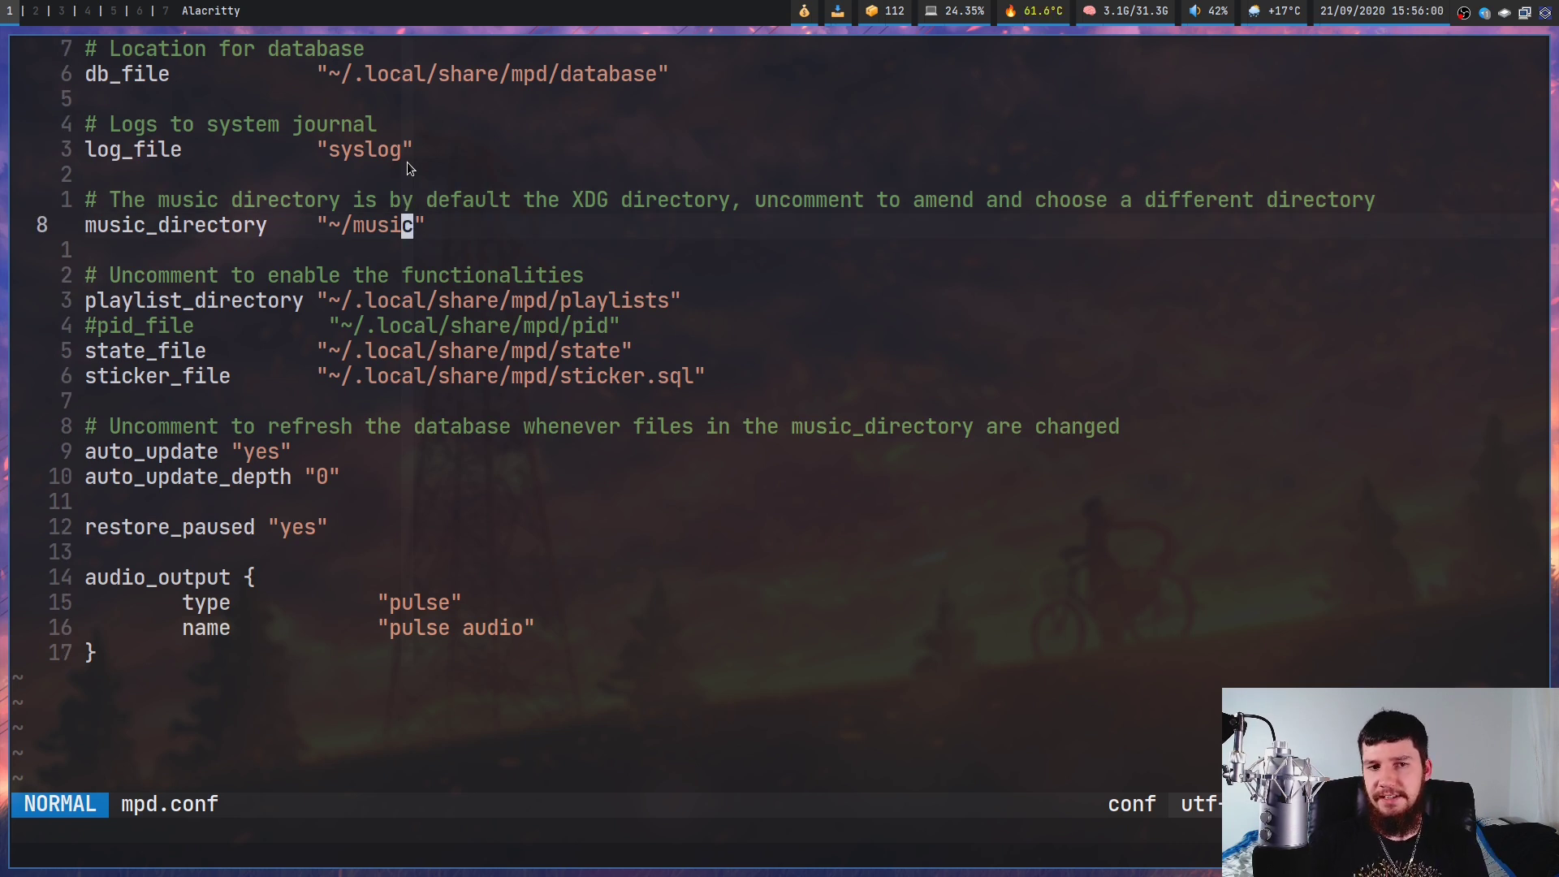
{"action": "key", "text": "h"}
{"action": "key", "text": "h"}
{"action": "key", "text": "h"}
{"action": "key", "text": "h"}
{"action": "key", "text": "h"}
{"action": "key", "text": "h"}
{"action": "key", "text": "h"}
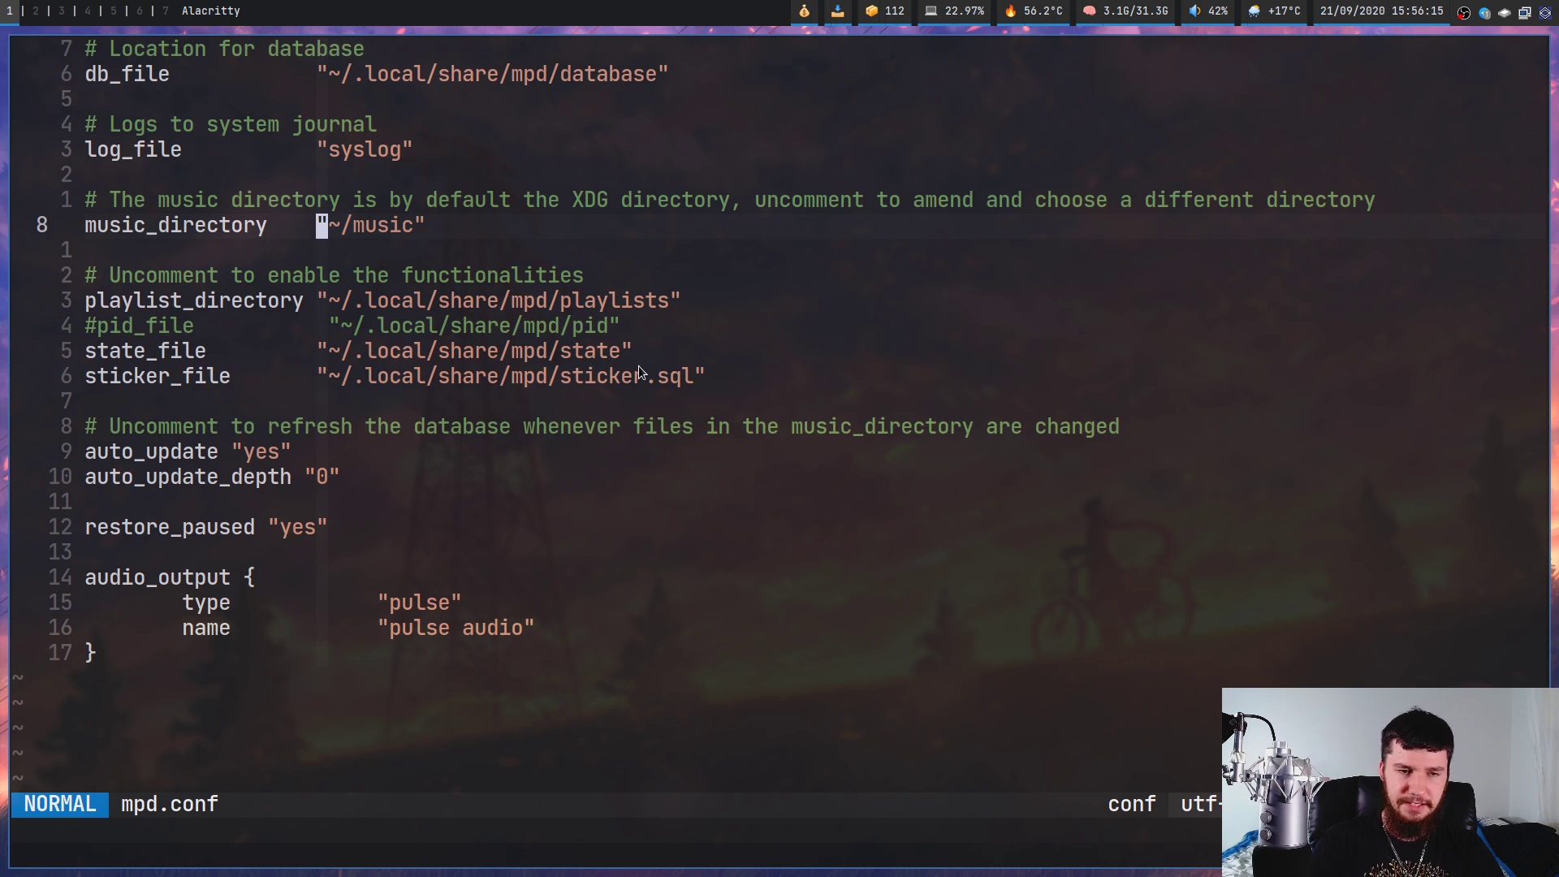
{"action": "key", "text": "j"}
{"action": "key", "text": "j"}
{"action": "key", "text": "j"}
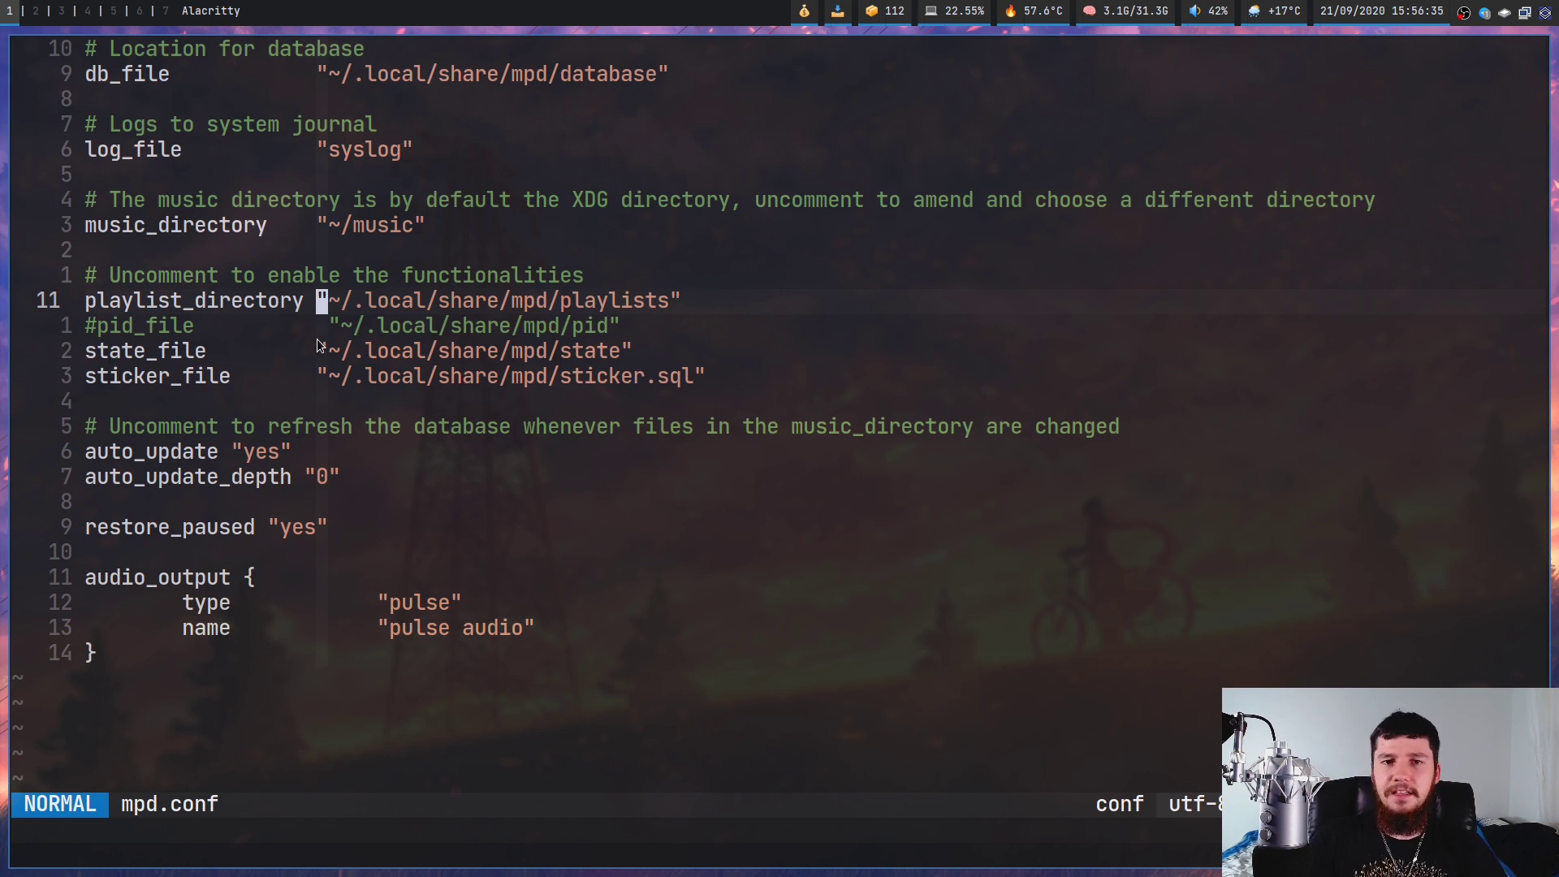
Step through the pid_file, state_file and sticker_file lines of mpd.conf
{"action": "key", "text": "j"}
{"action": "key", "text": "l"}
{"action": "key", "text": "l"}
{"action": "key", "text": "j"}
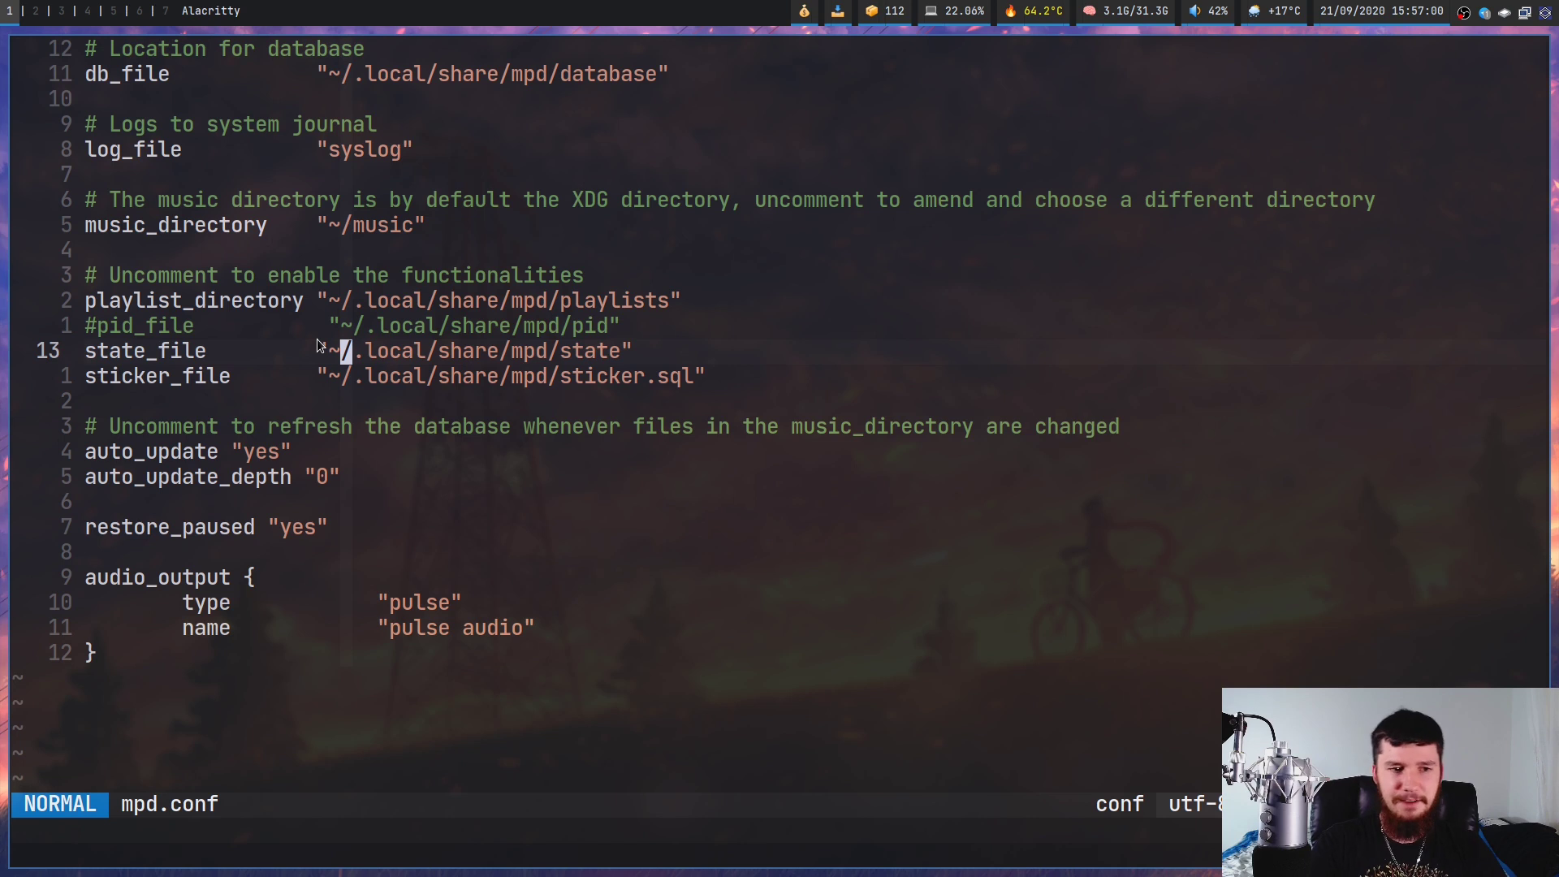
{"action": "key", "text": "j"}
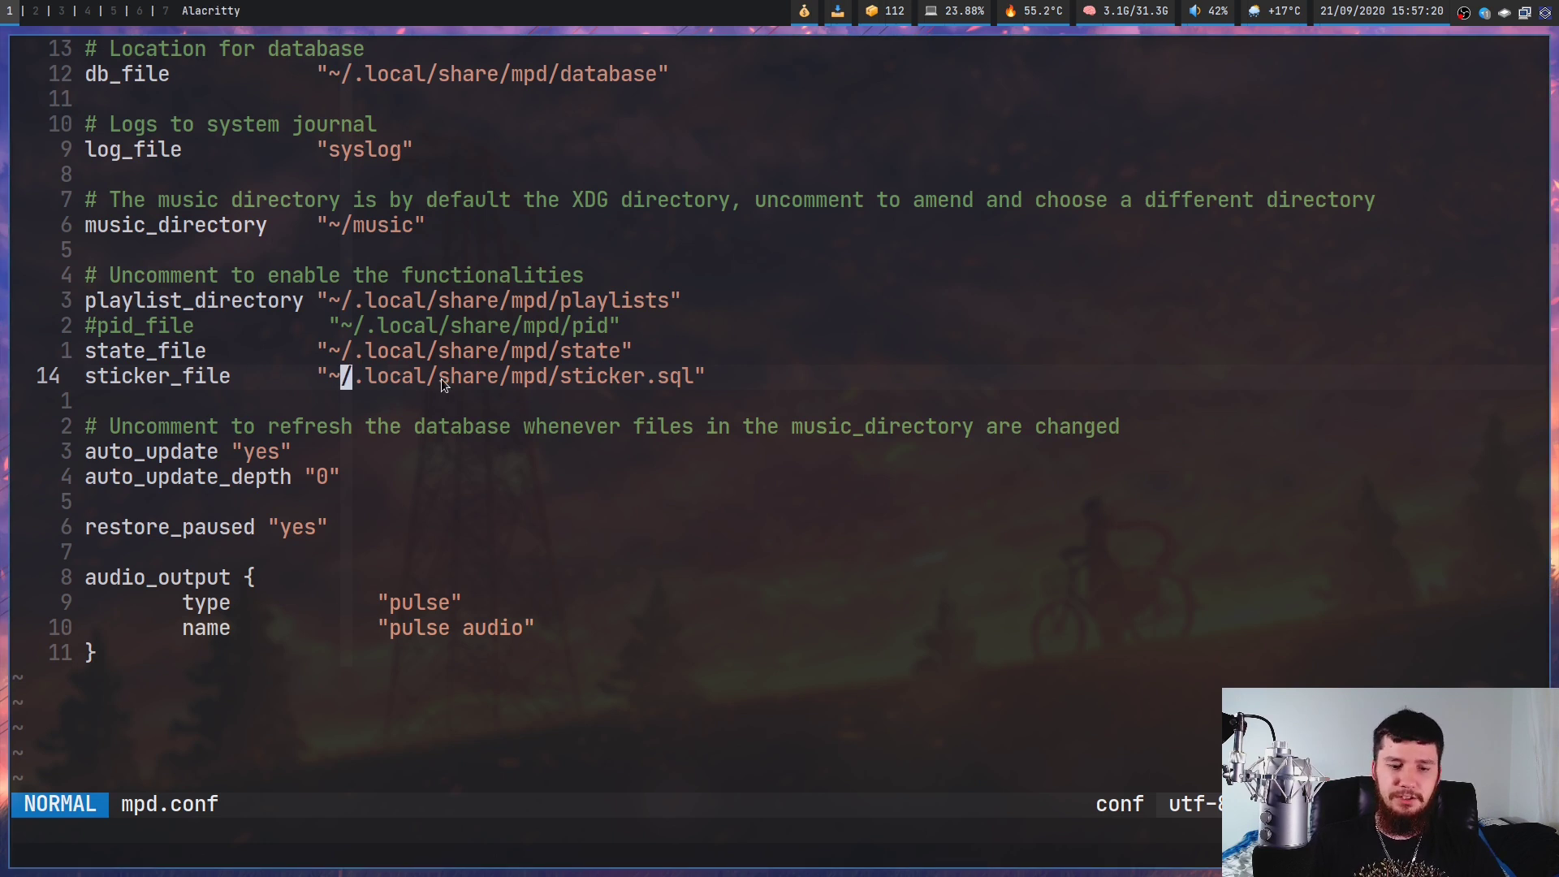
{"action": "key", "text": "l"}
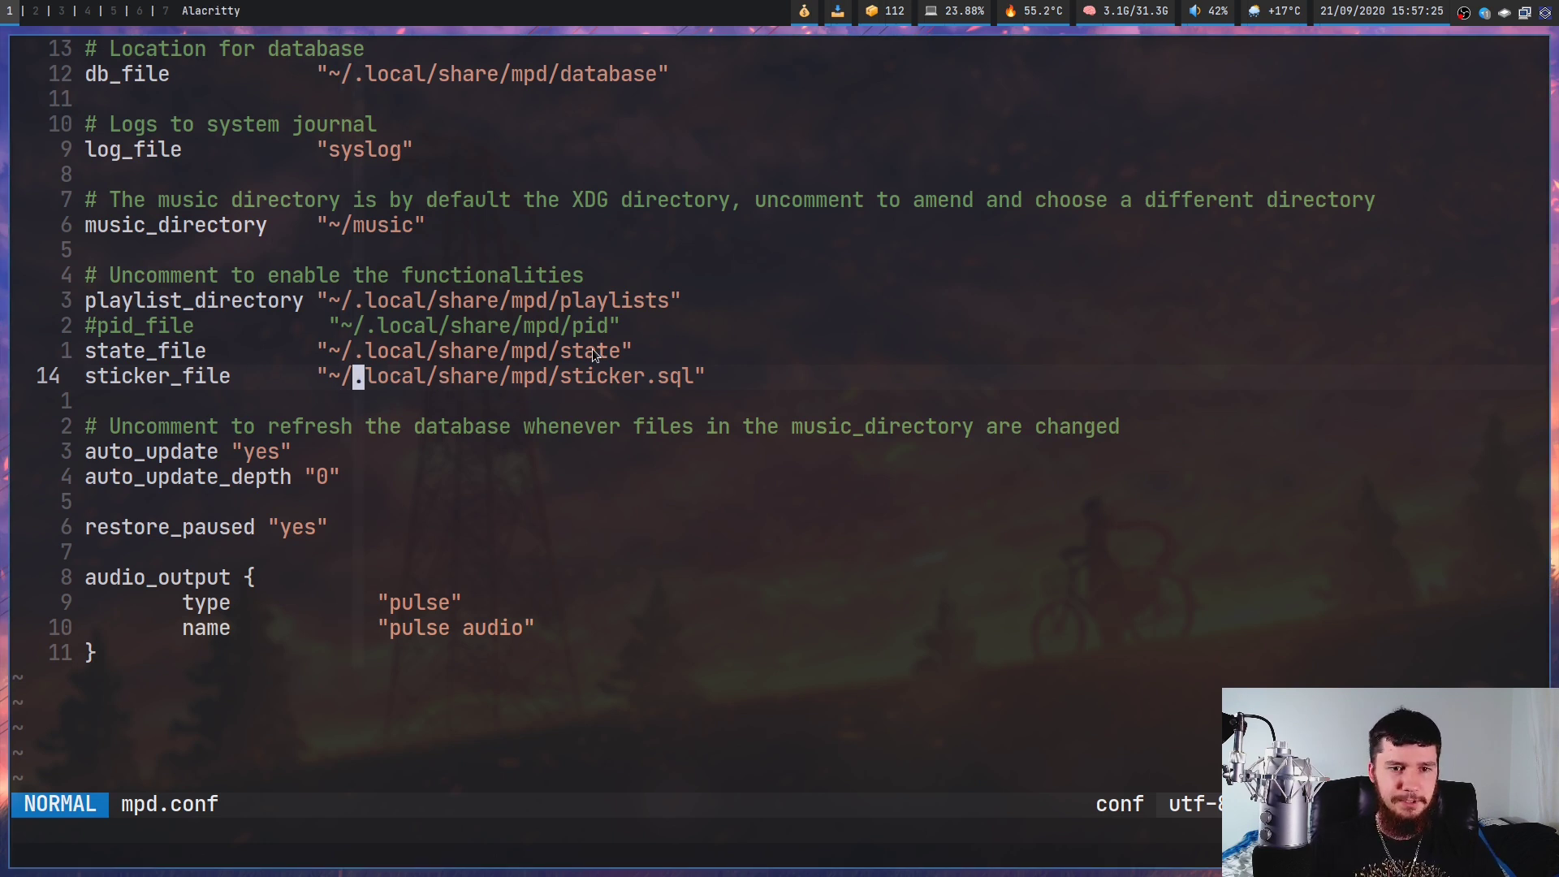
Visually select playlist_directory through state_file, then cancel and move to auto_update
{"action": "key", "text": "k"}
{"action": "key", "text": "dollar"}
{"action": "key", "text": "v"}
{"action": "key", "text": "k"}
{"action": "key", "text": "k"}
{"action": "key", "text": "0"}
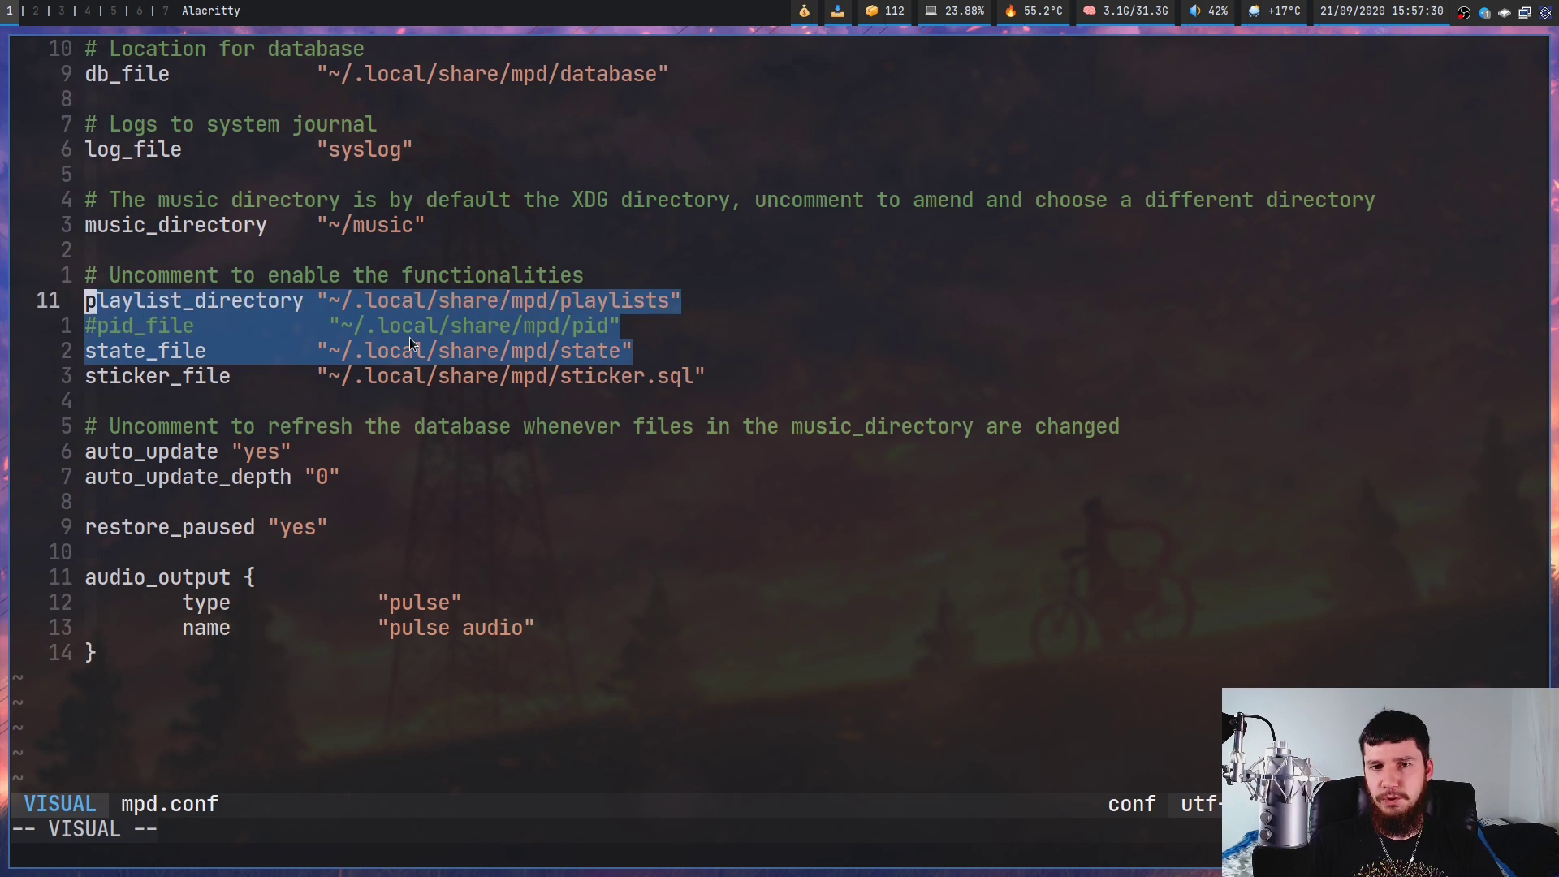
{"action": "left_click", "coordinate": [491, 335]}
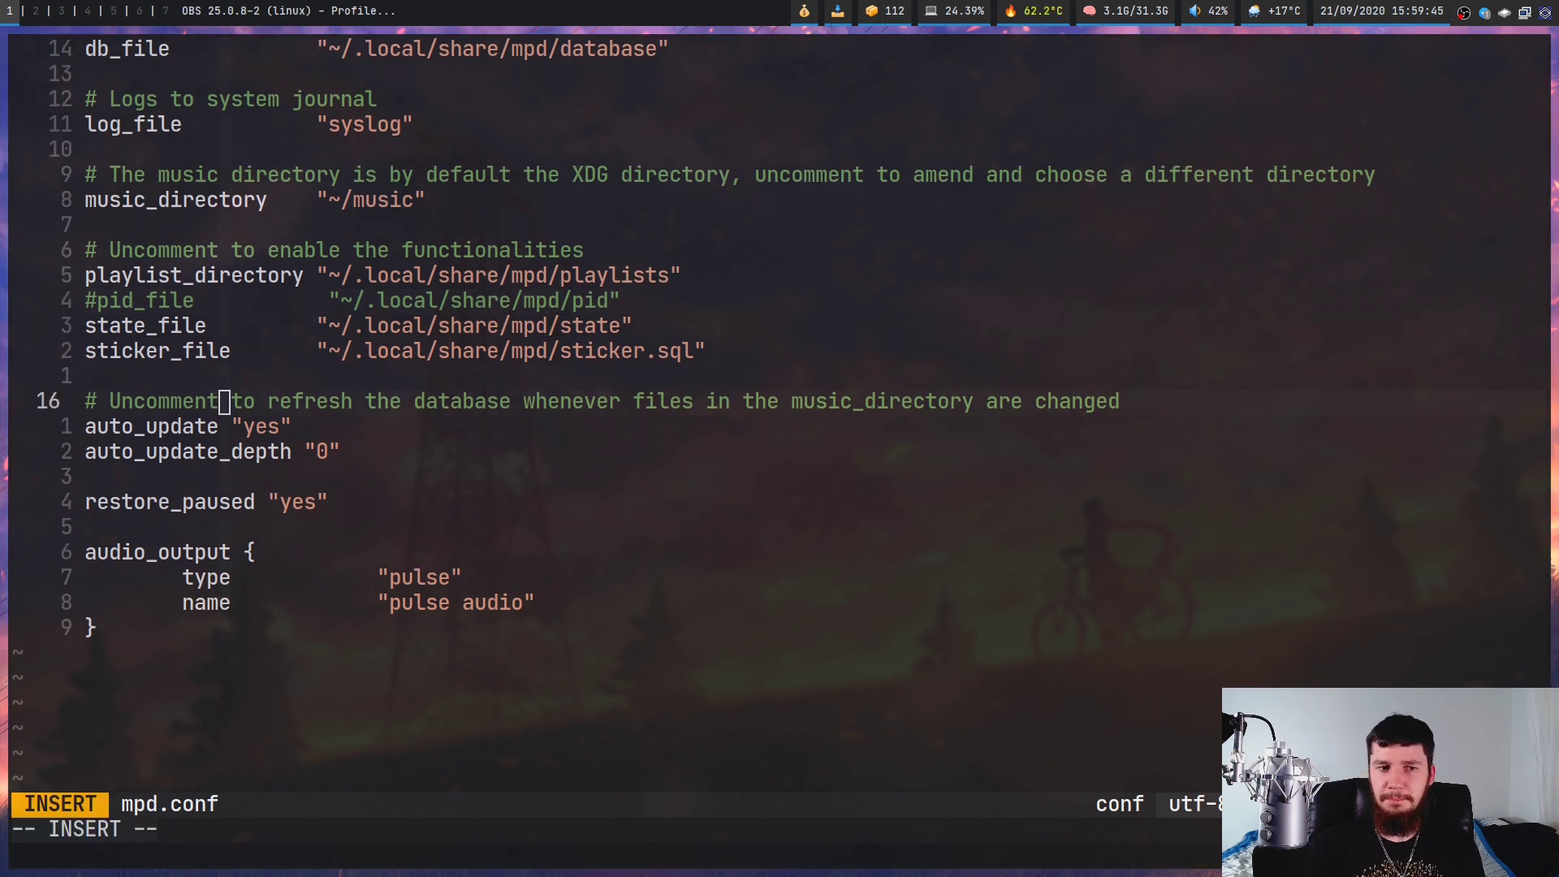
{"action": "key", "text": "Escape"}
{"action": "key", "text": "j"}
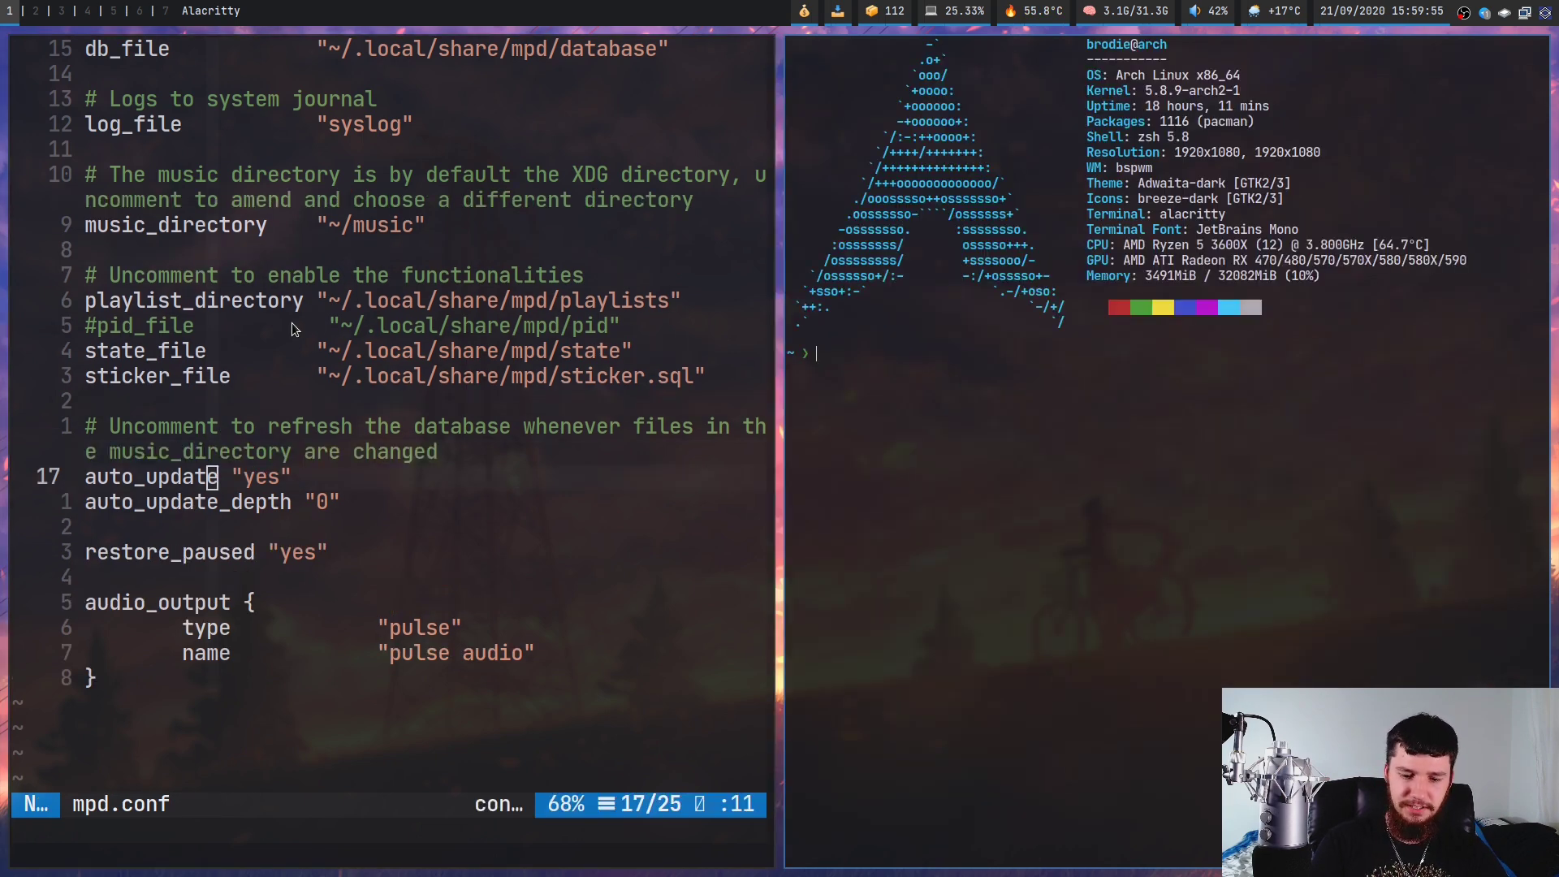
Enlarge the terminal font and refresh the MPD database with mpc update
{"action": "key", "text": "ctrl+plus"}
{"action": "key", "text": "ctrl+plus"}
{"action": "key", "text": "ctrl+plus"}
{"action": "key", "text": "ctrl+plus"}
{"action": "type", "text": "mpc update"}
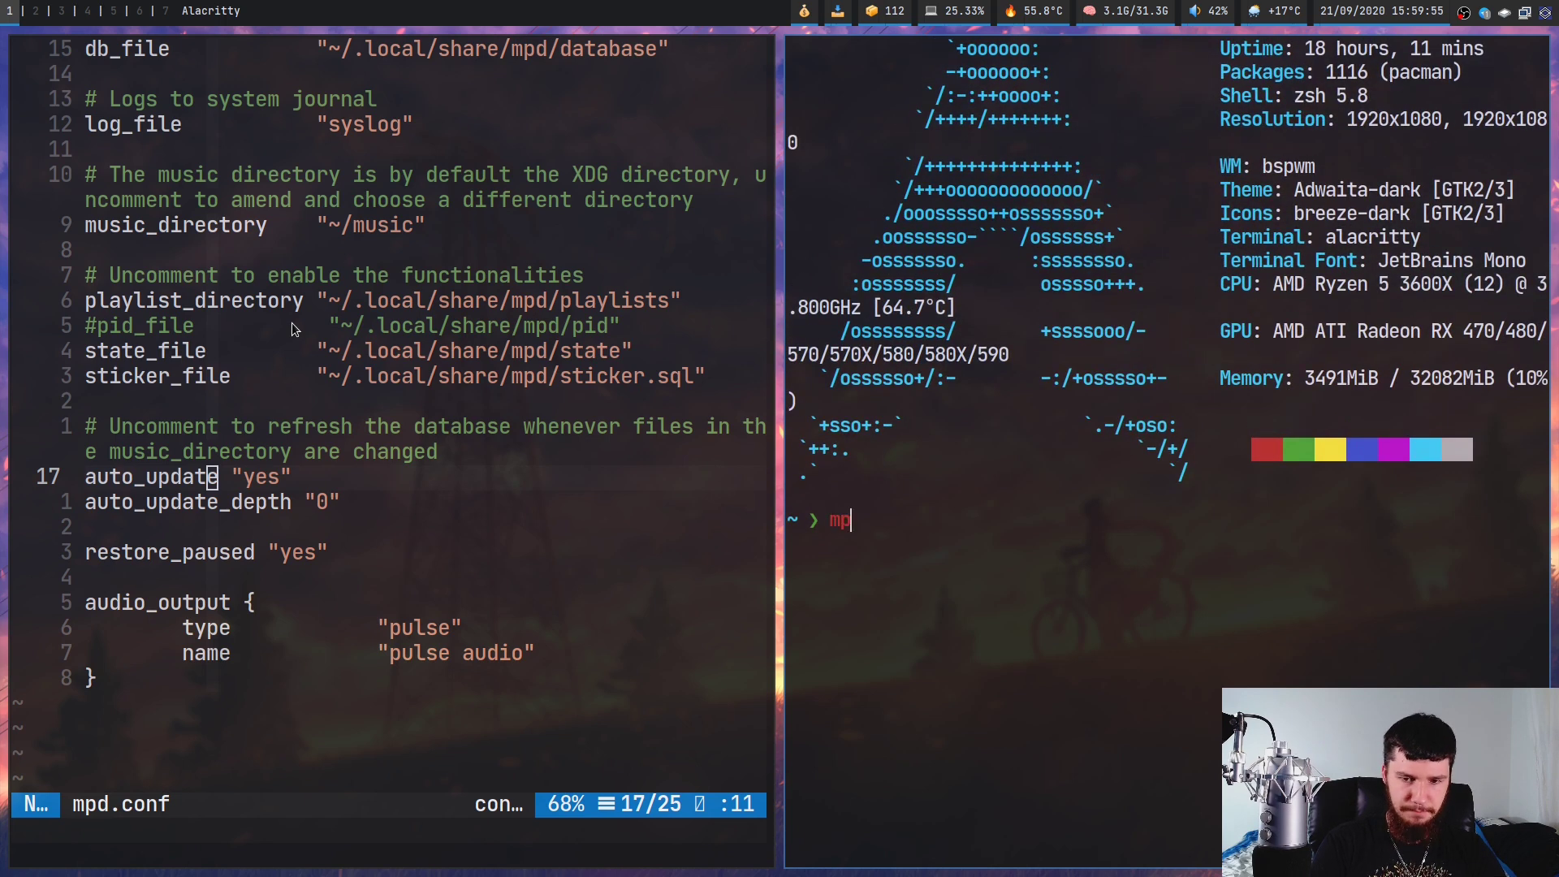
{"action": "key", "text": "Return"}
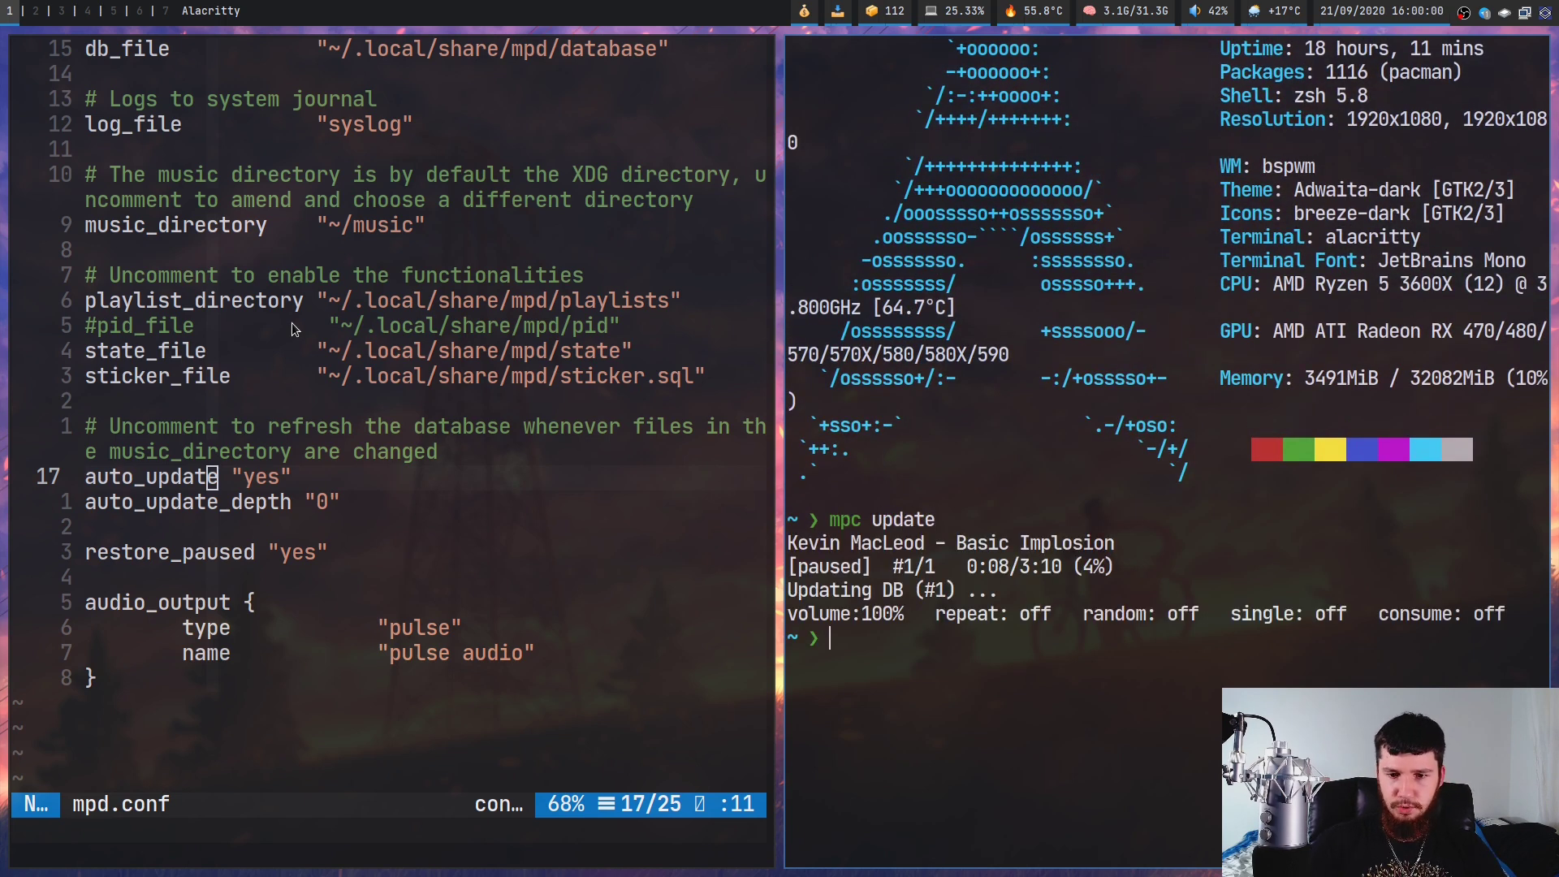
Launch ncmpcpp to check the playlist, then close the second terminal
{"action": "type", "text": "mc"}
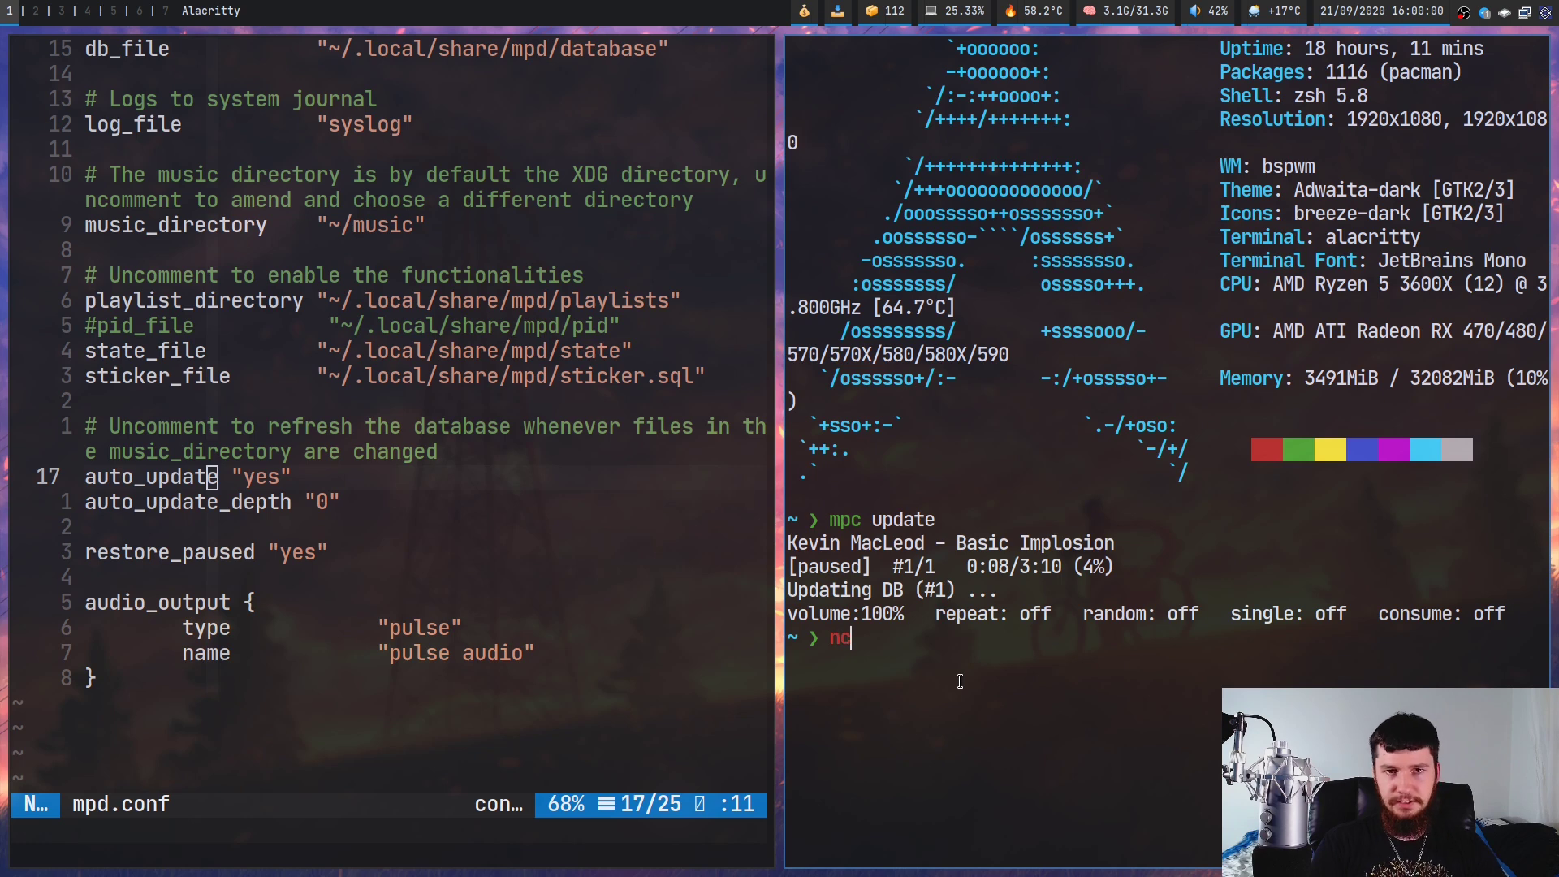
{"action": "type", "text": "mpcpp"}
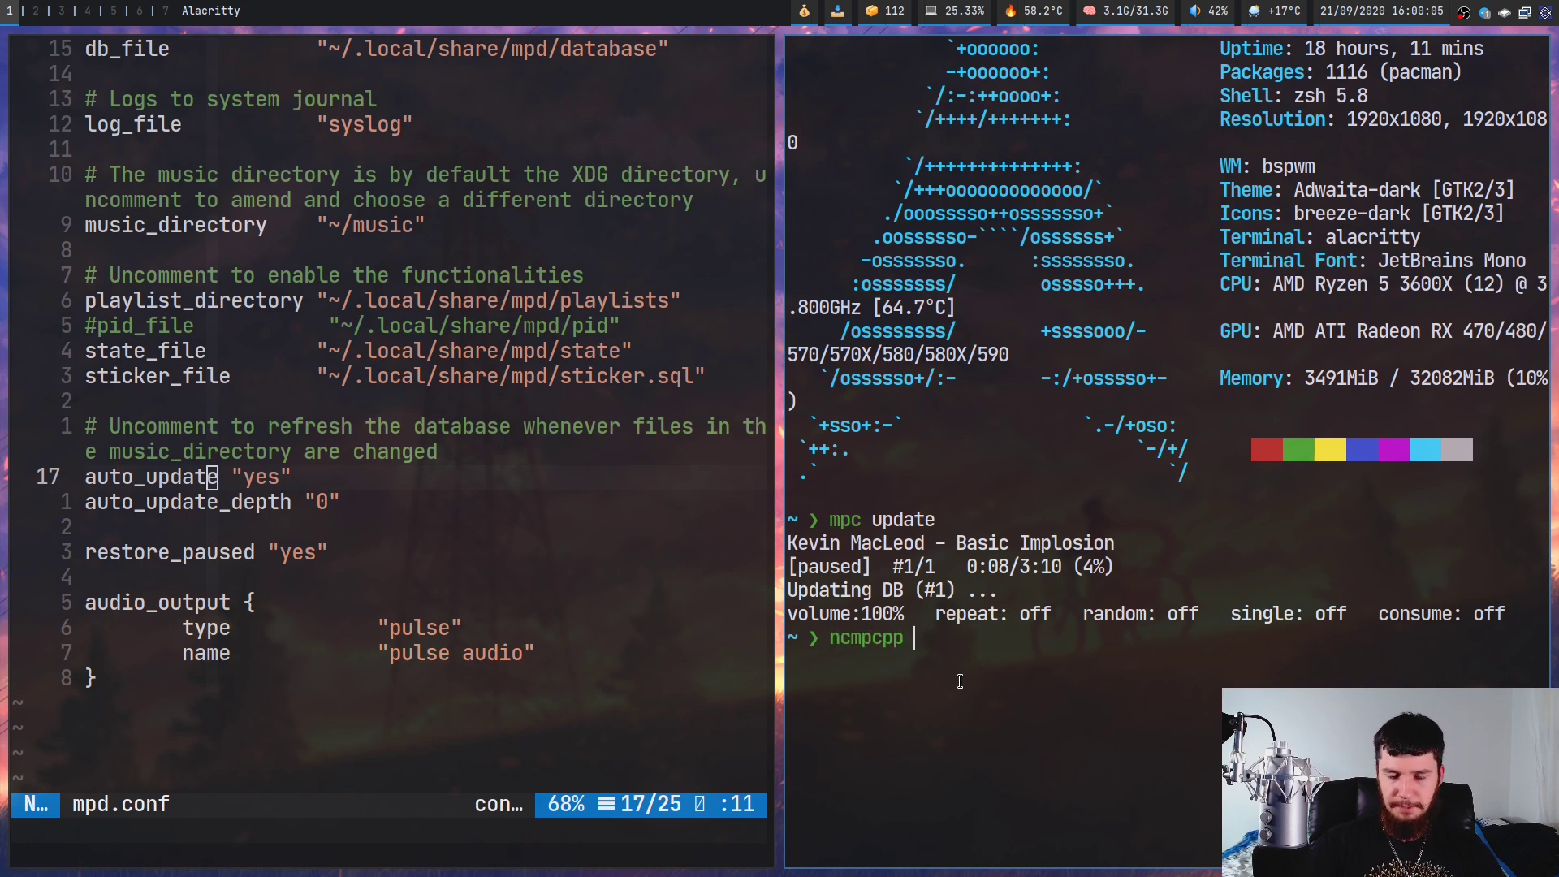
{"action": "key", "text": "Return"}
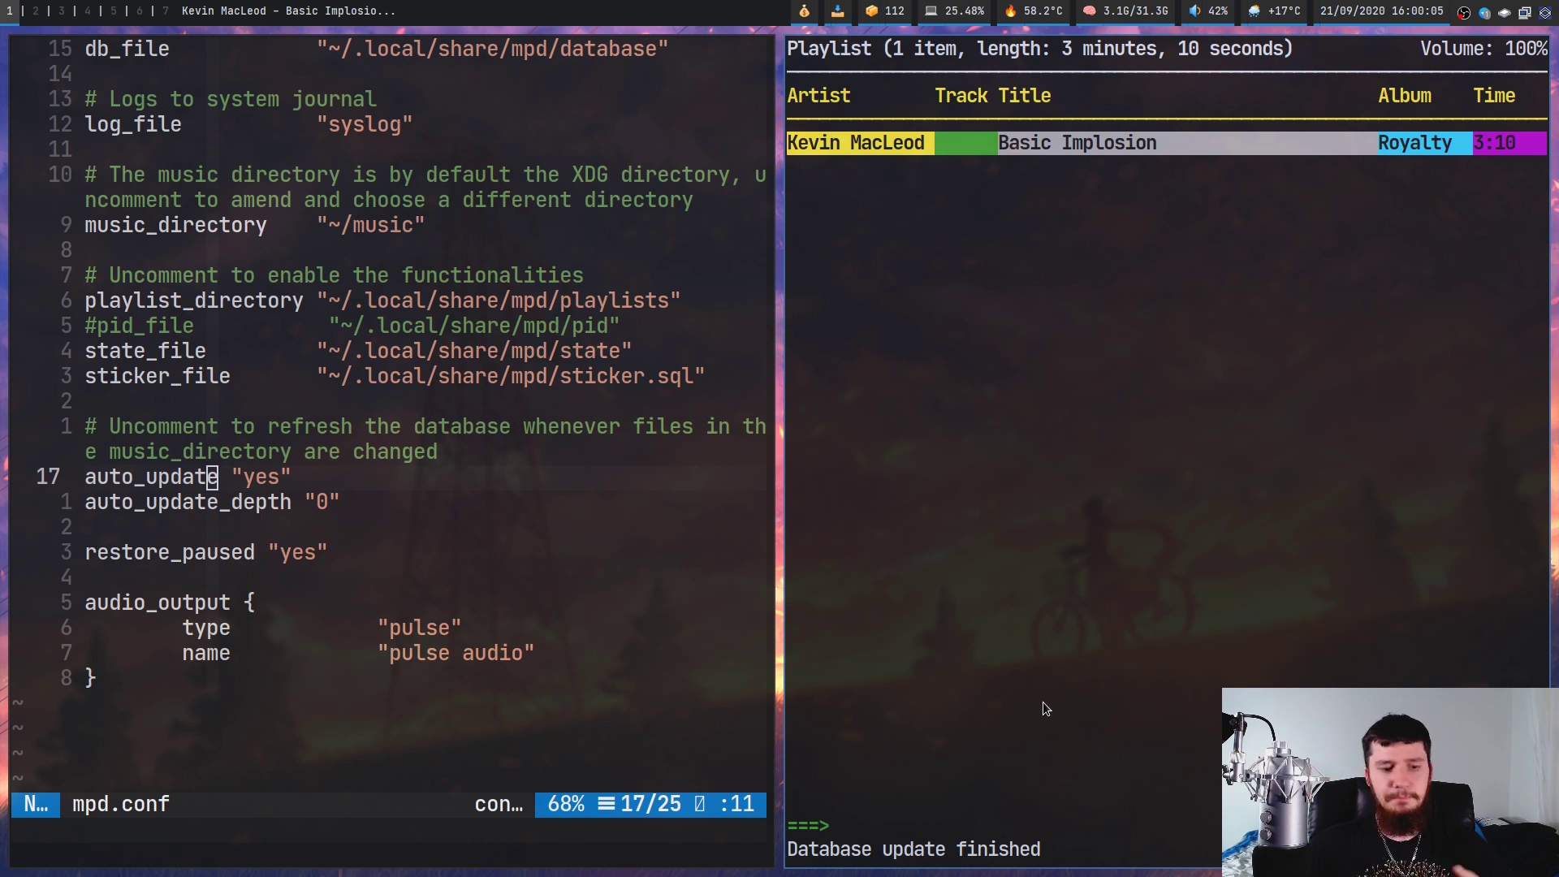
{"action": "key", "text": "super+shift+c"}
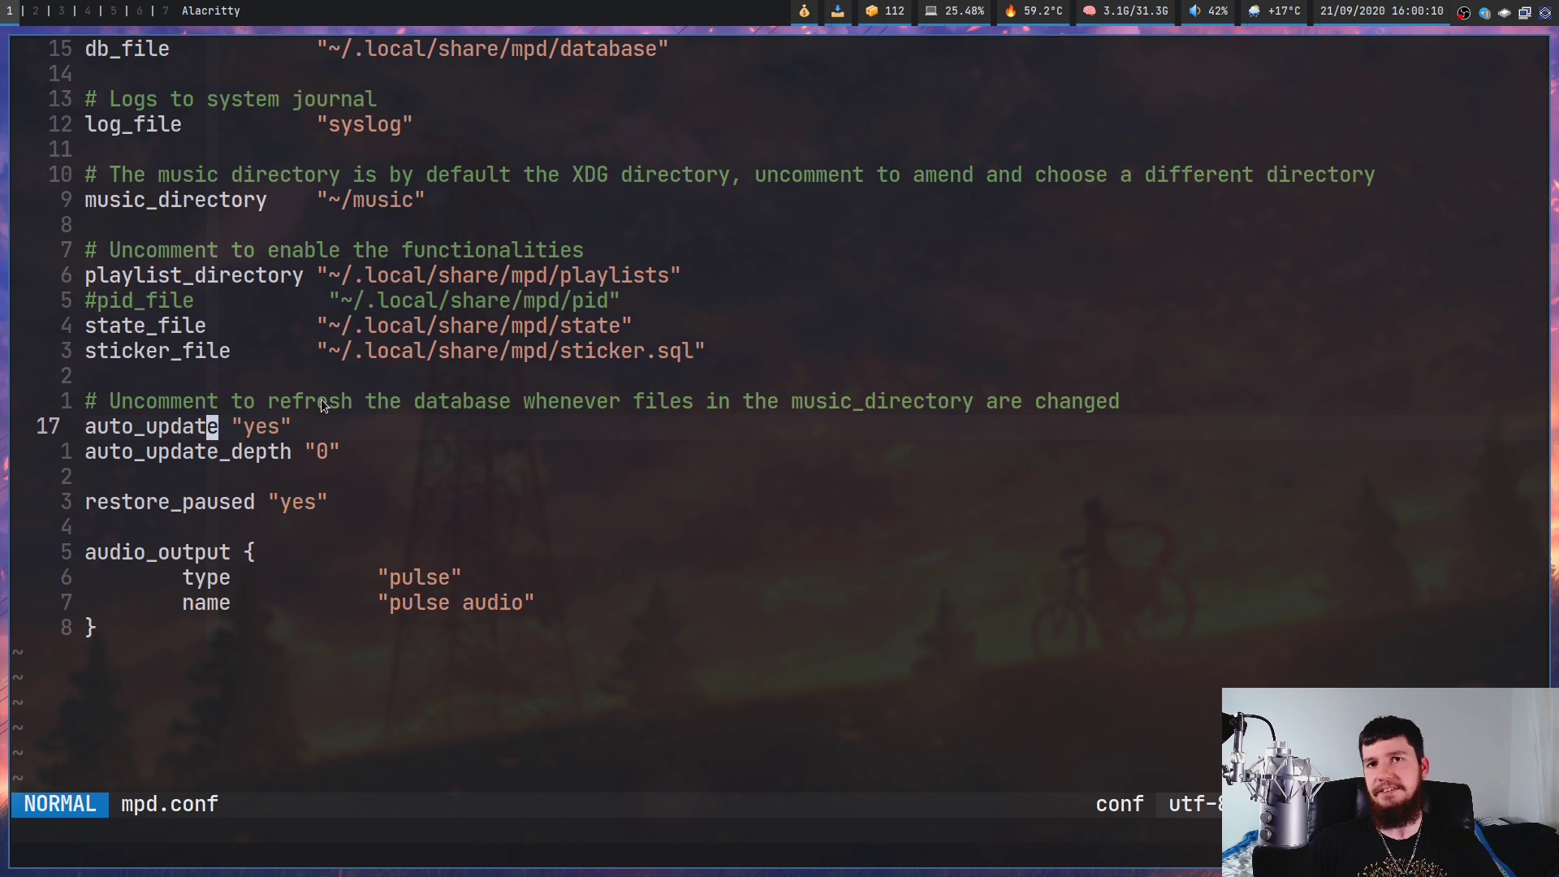
Delete the auto_update_depth line from mpd.conf and select restore_paused
{"action": "key", "text": "j"}
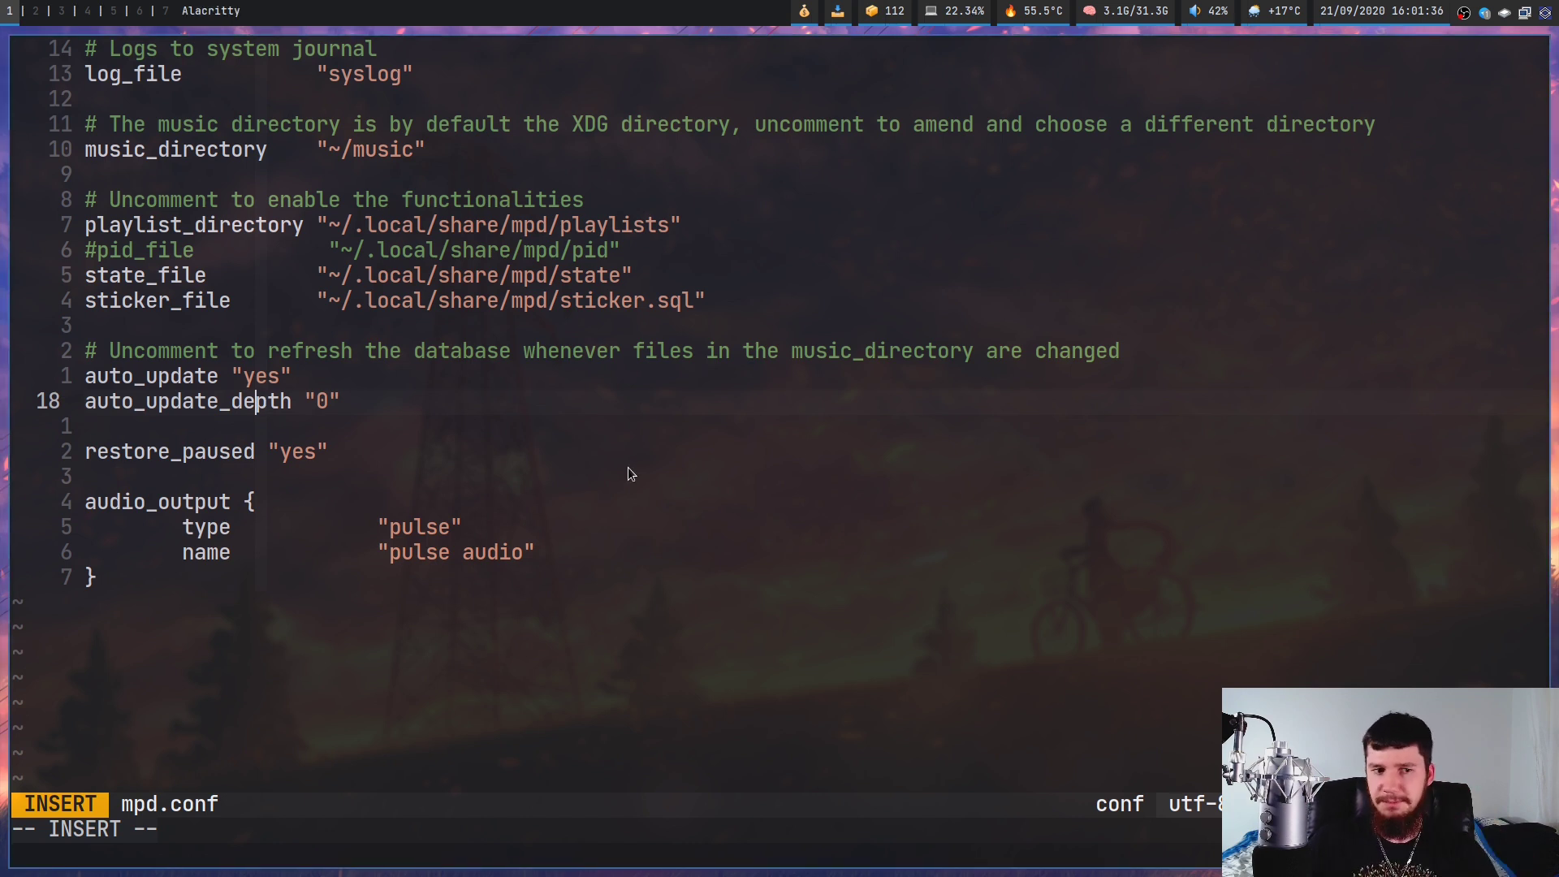
{"action": "key", "text": "Escape"}
{"action": "key", "text": "k"}
{"action": "key", "text": "j"}
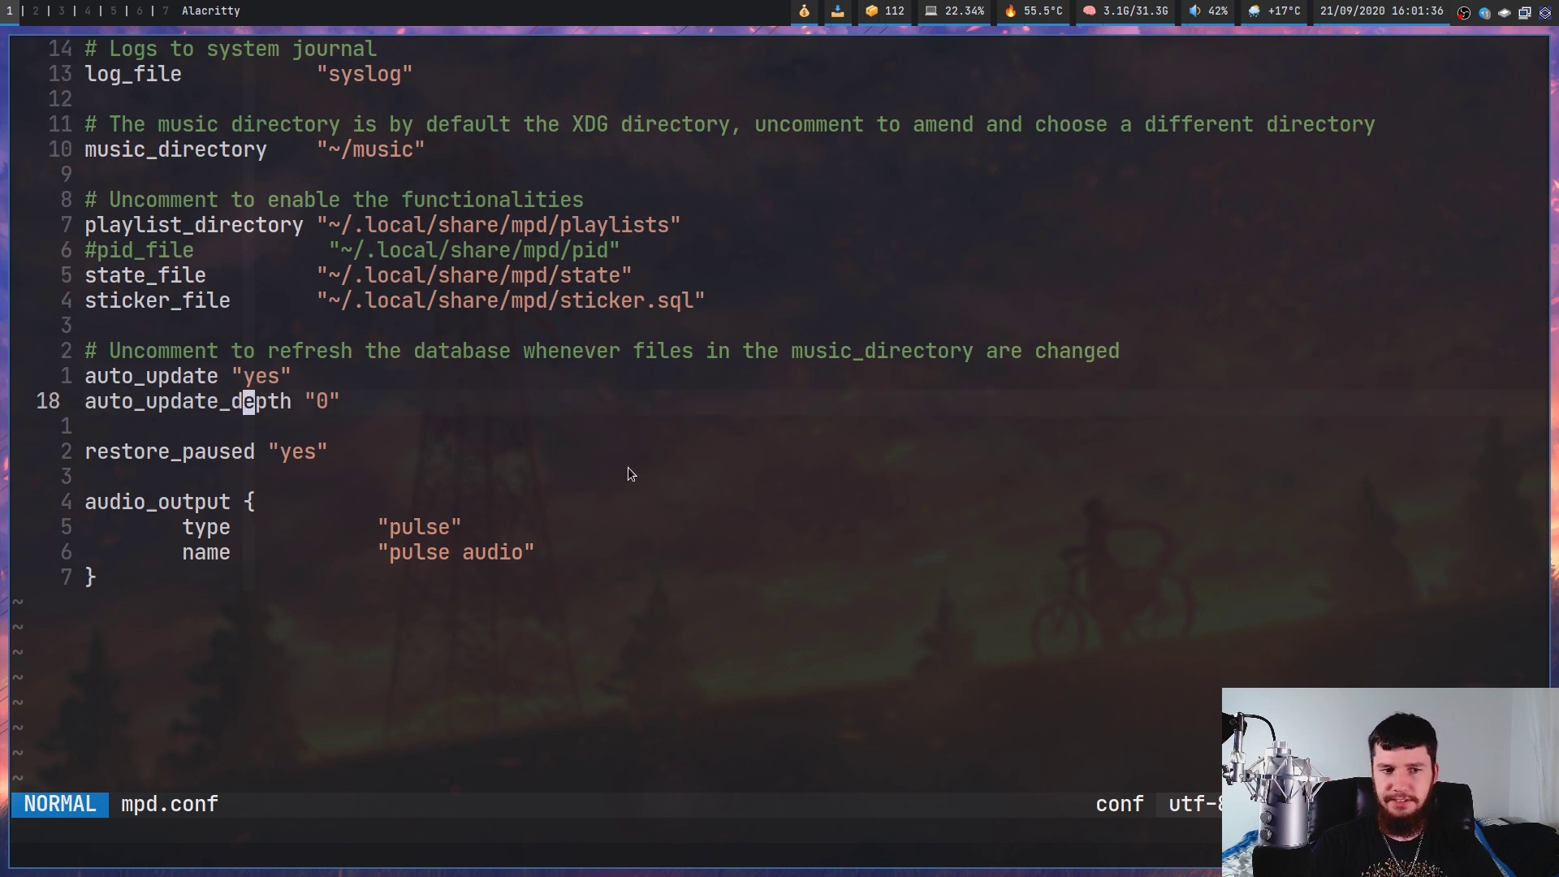
{"action": "key", "text": "d"}
{"action": "key", "text": "d"}
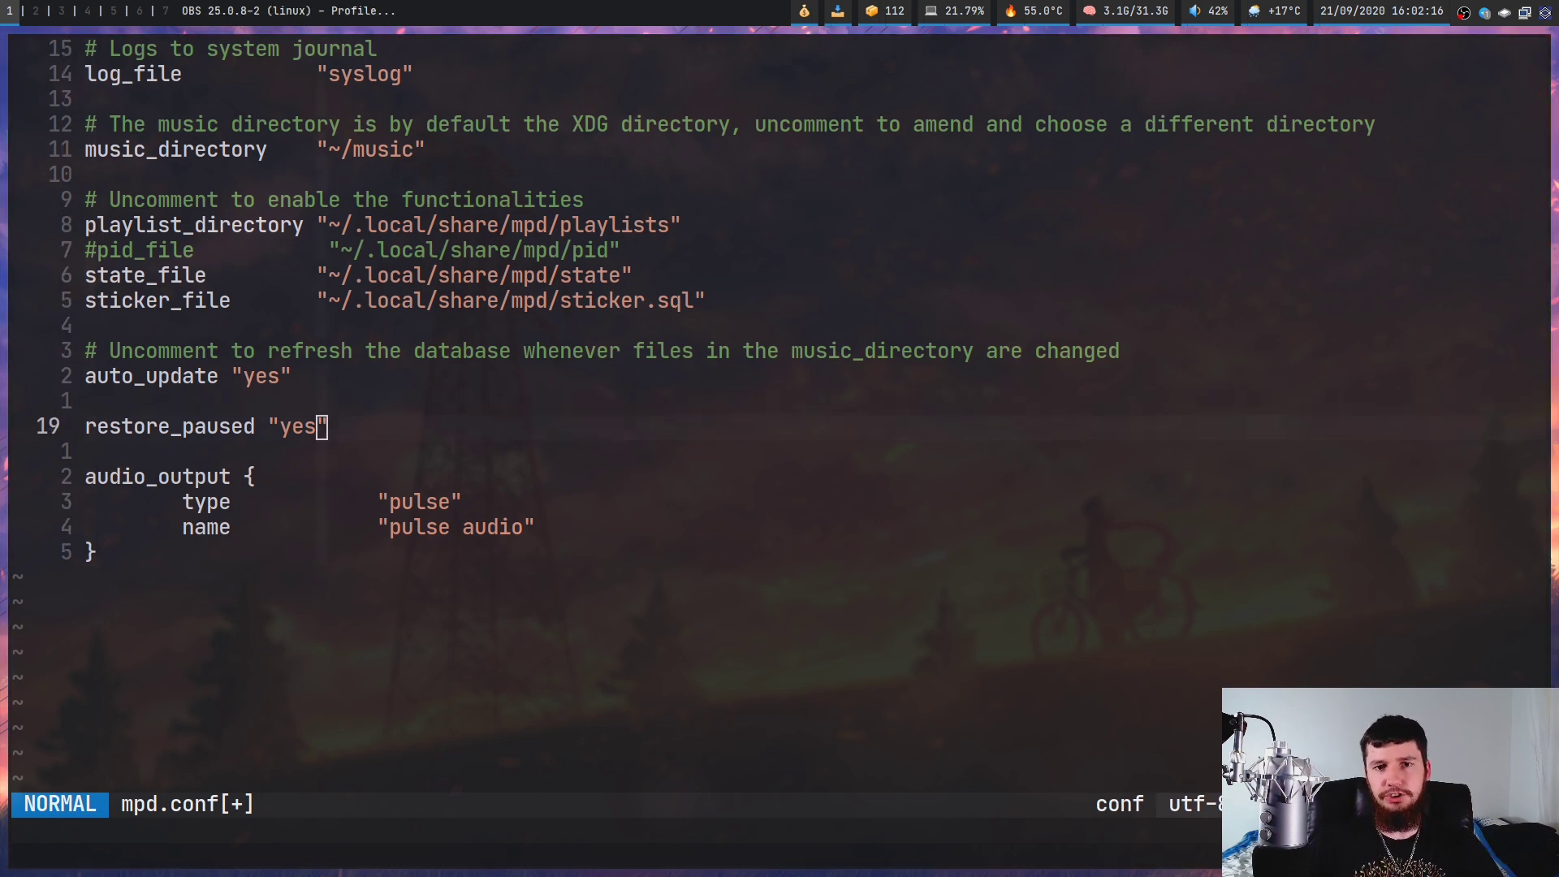
{"action": "left_click_drag", "start_coordinate": [86, 428], "coordinate": [260, 431]}
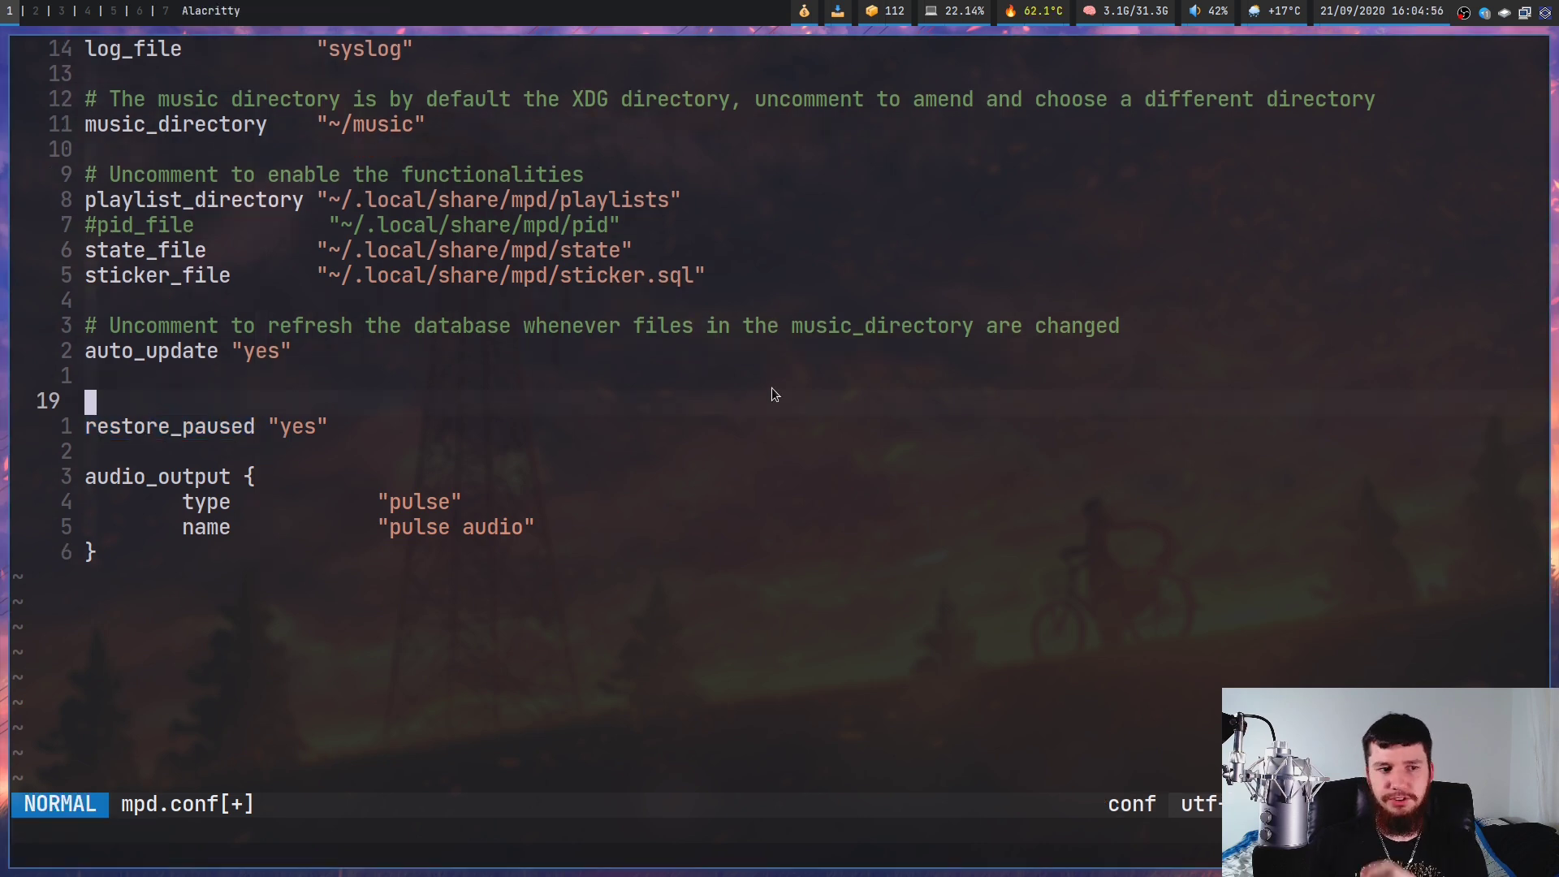
Add a port "6600" line to mpd.conf
{"action": "key", "text": "o"}
{"action": "key", "text": "Escape"}
{"action": "type", "text": "kiport \""}
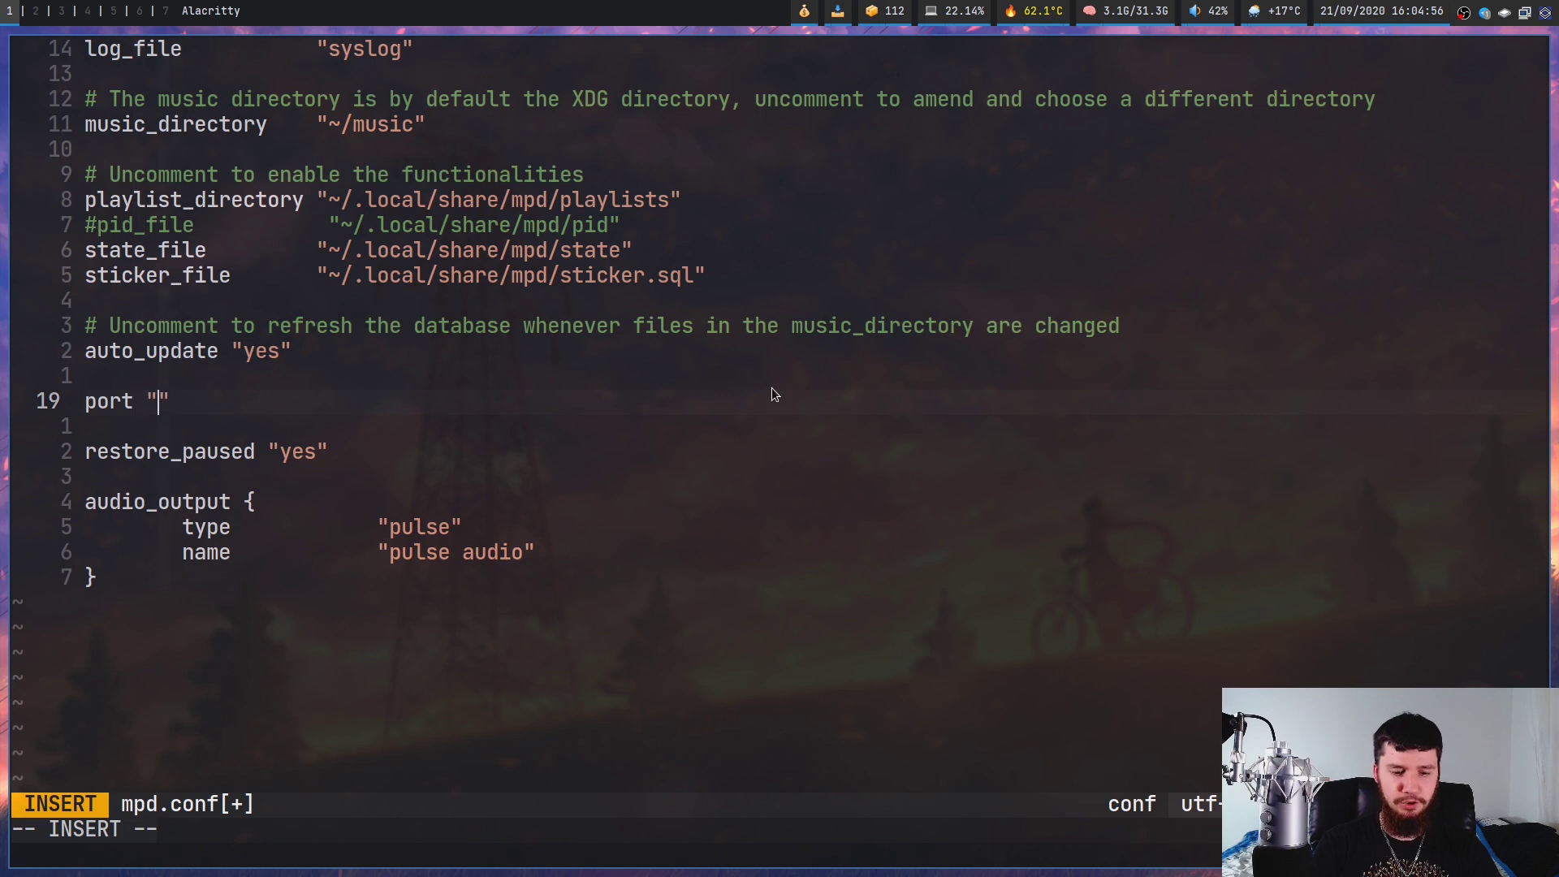
{"action": "type", "text": "6600"}
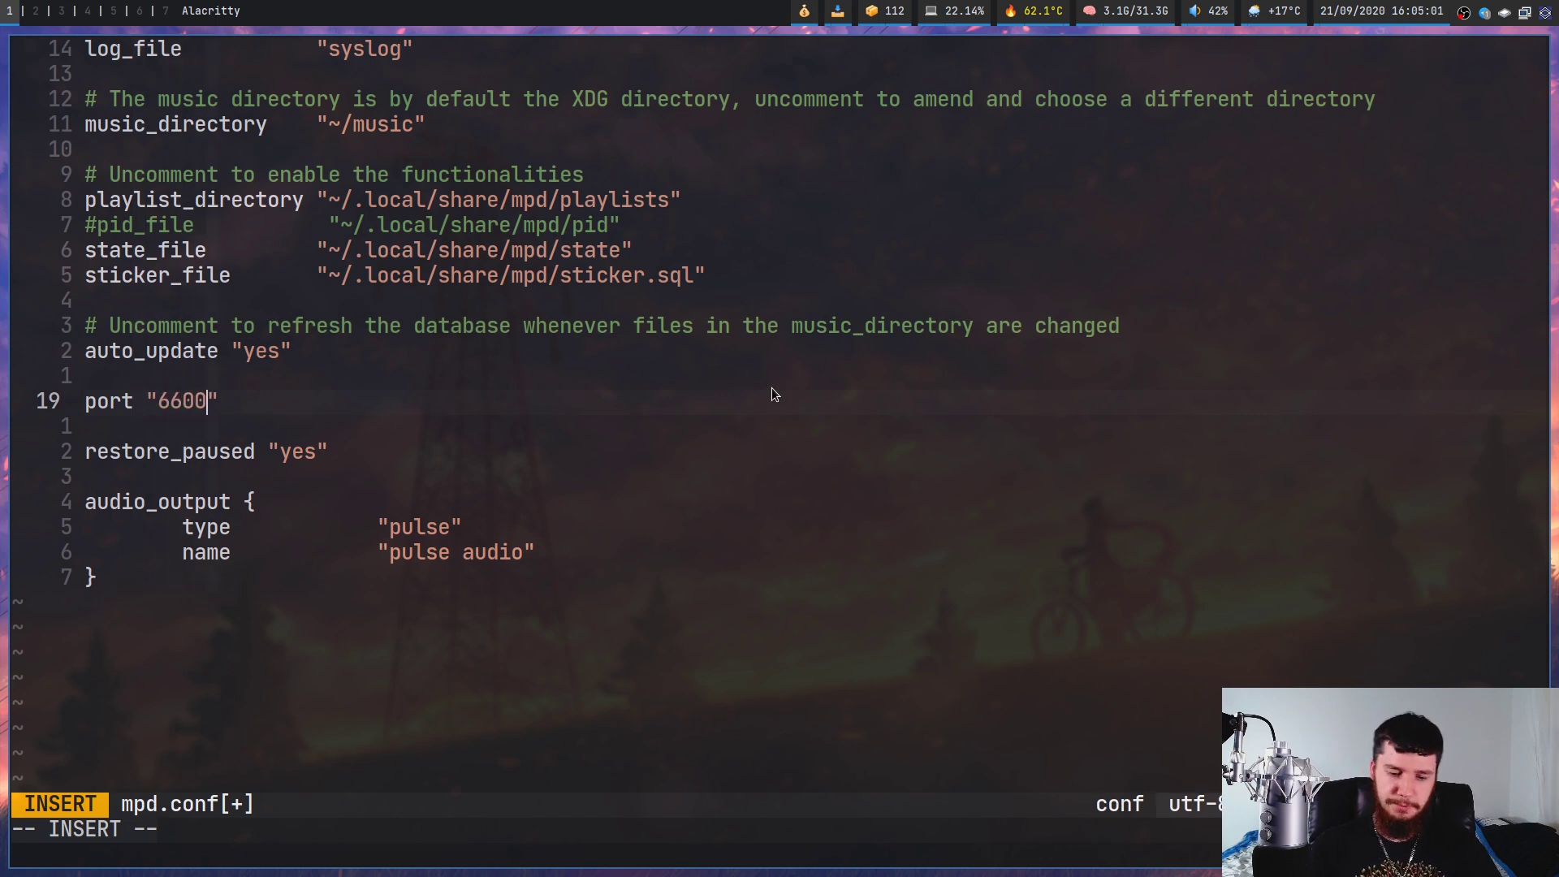
{"action": "key", "text": "Escape"}
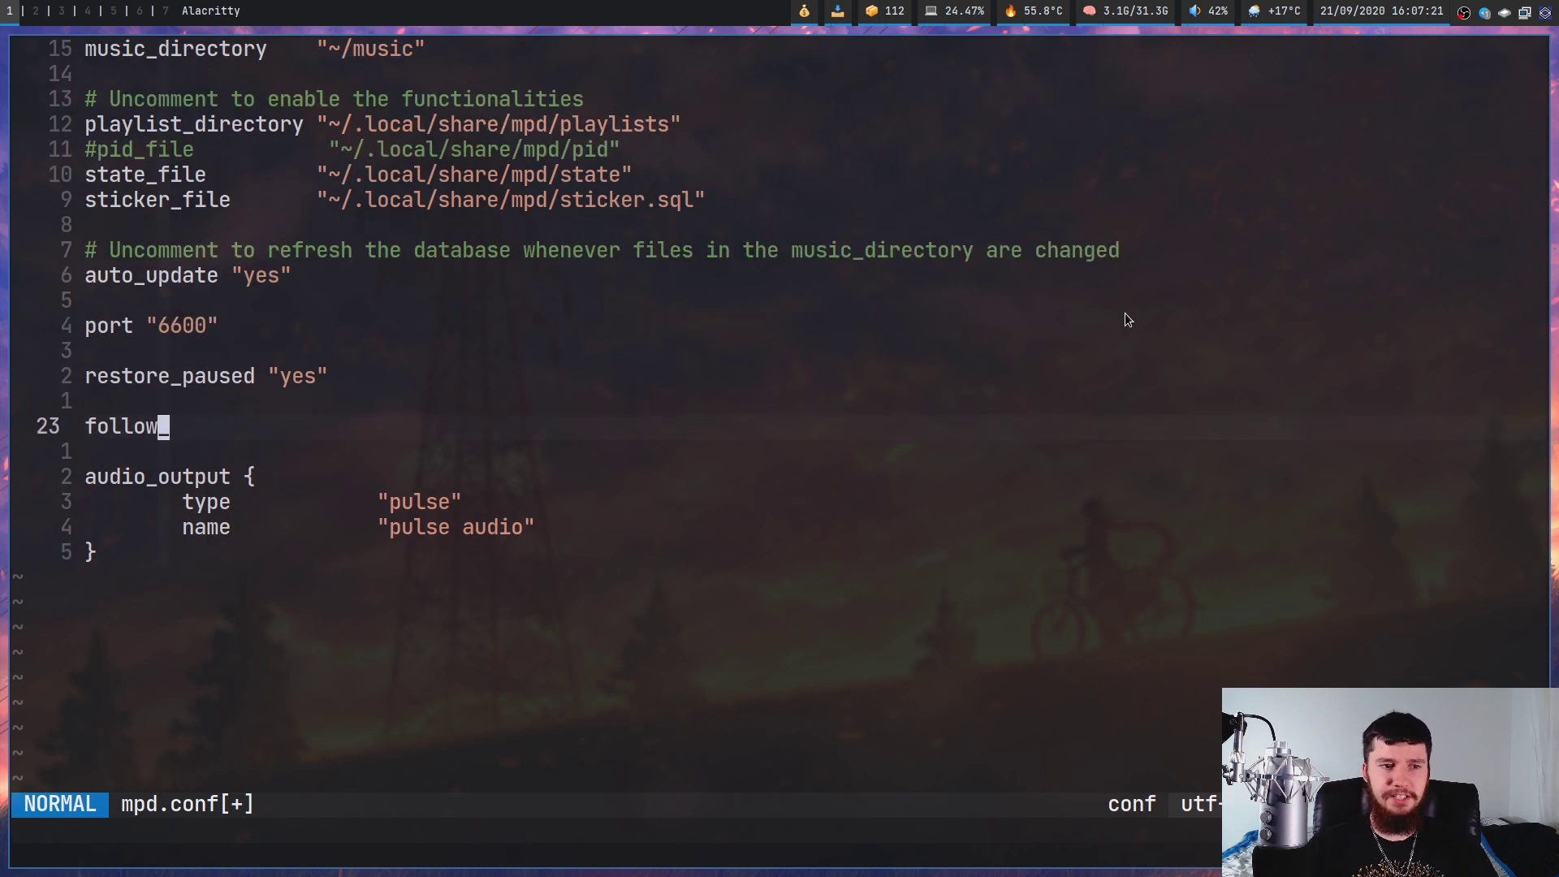
Complete the new line as follow_inside_symlinks, fixing the misspelled ending
{"action": "type", "text": "a"}
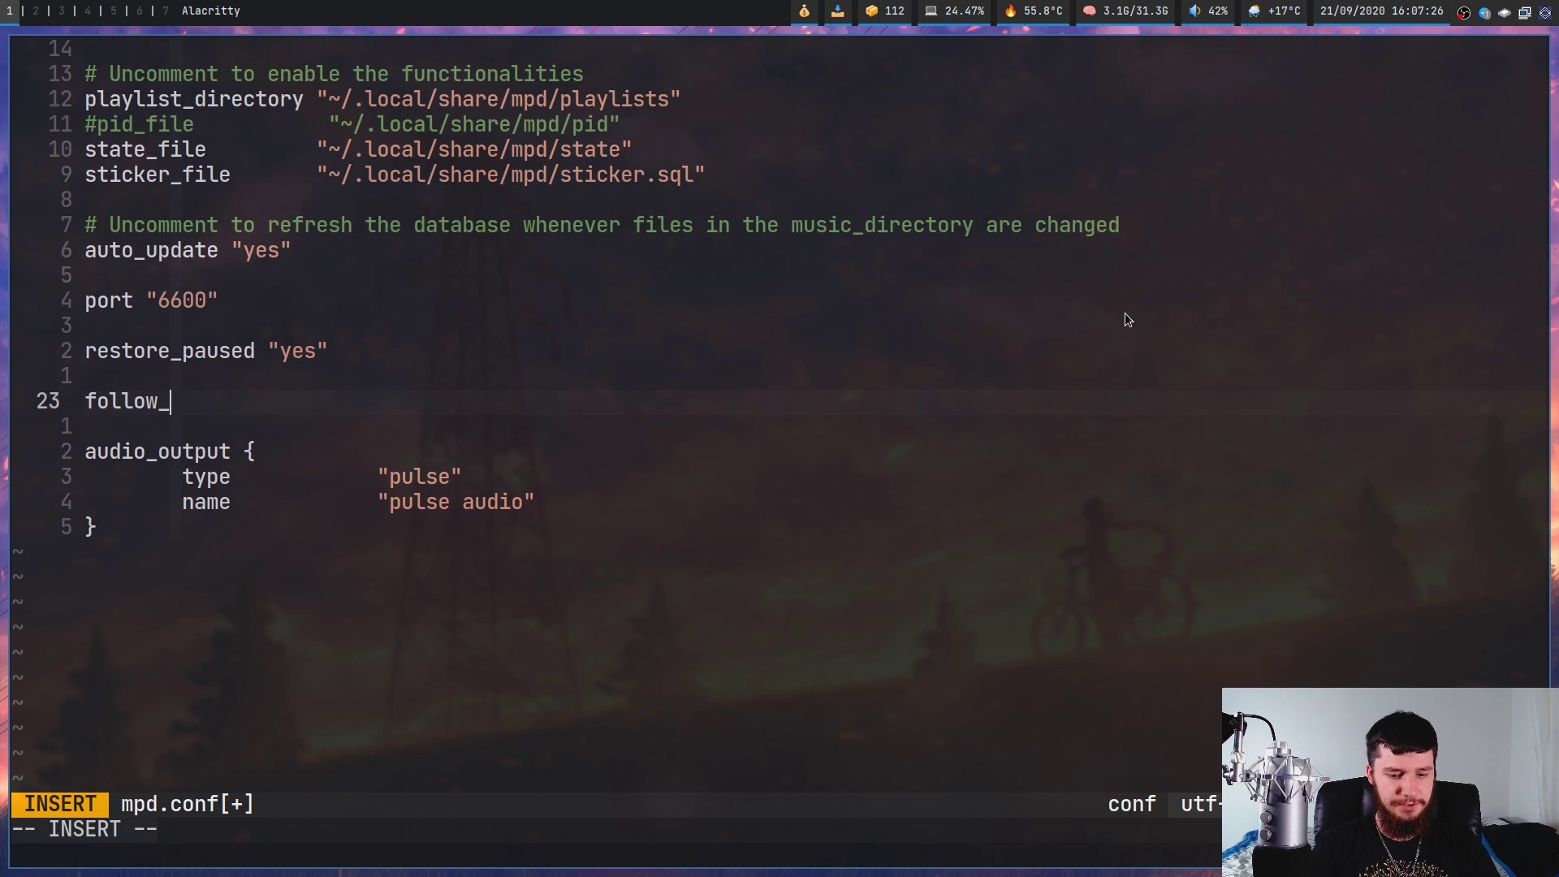
{"action": "type", "text": "inside_s"}
{"action": "type", "text": "ymbl"}
{"action": "key", "text": "BackSpace"}
{"action": "key", "text": "BackSpace"}
{"action": "type", "text": "link"}
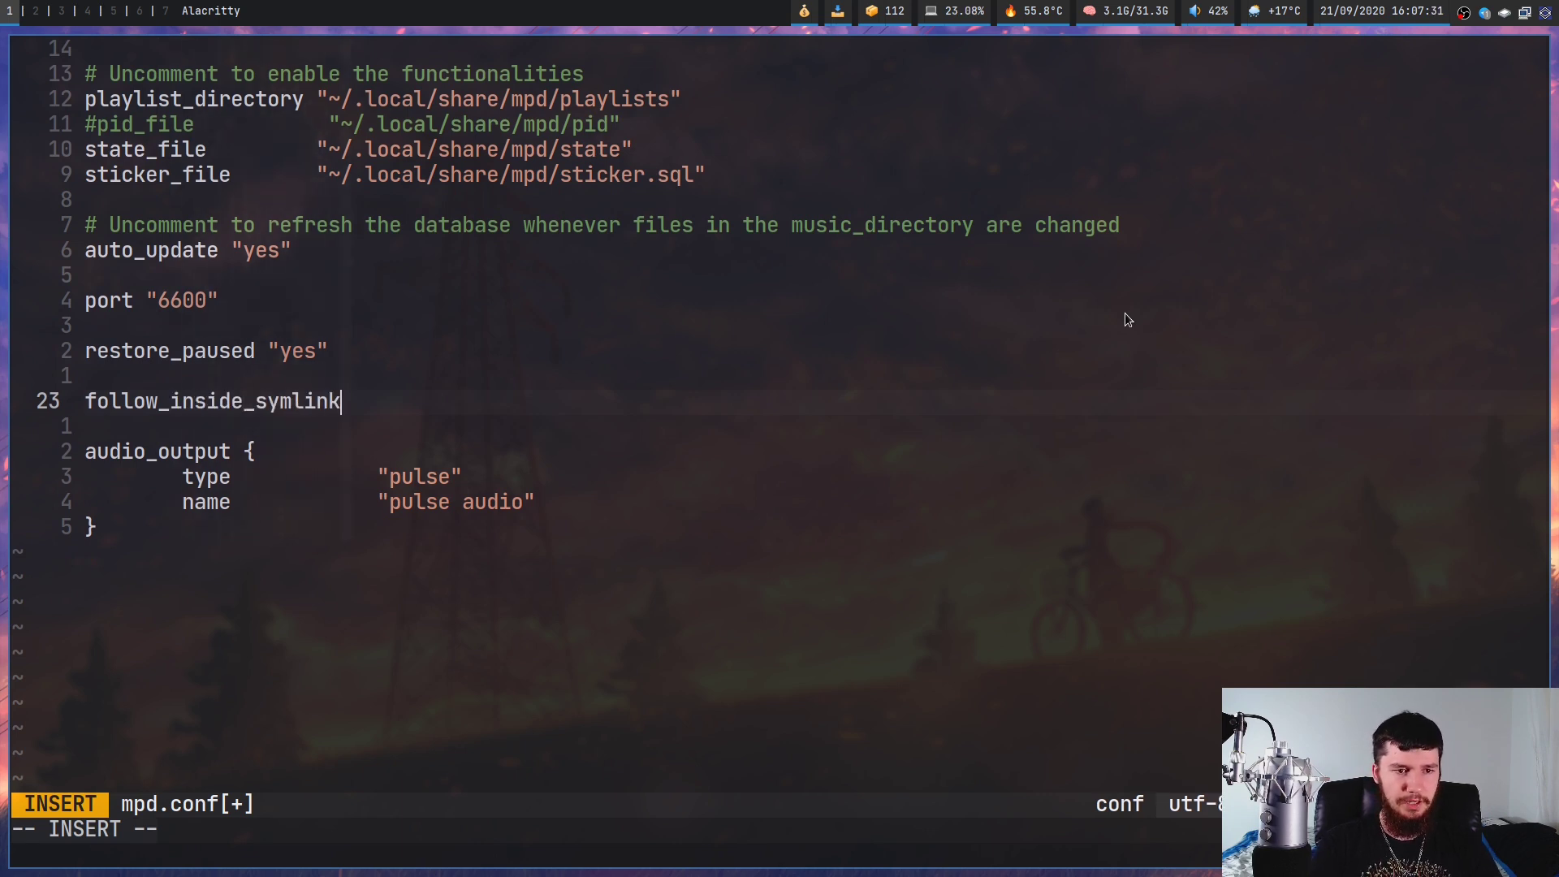
{"action": "type", "text": "s"}
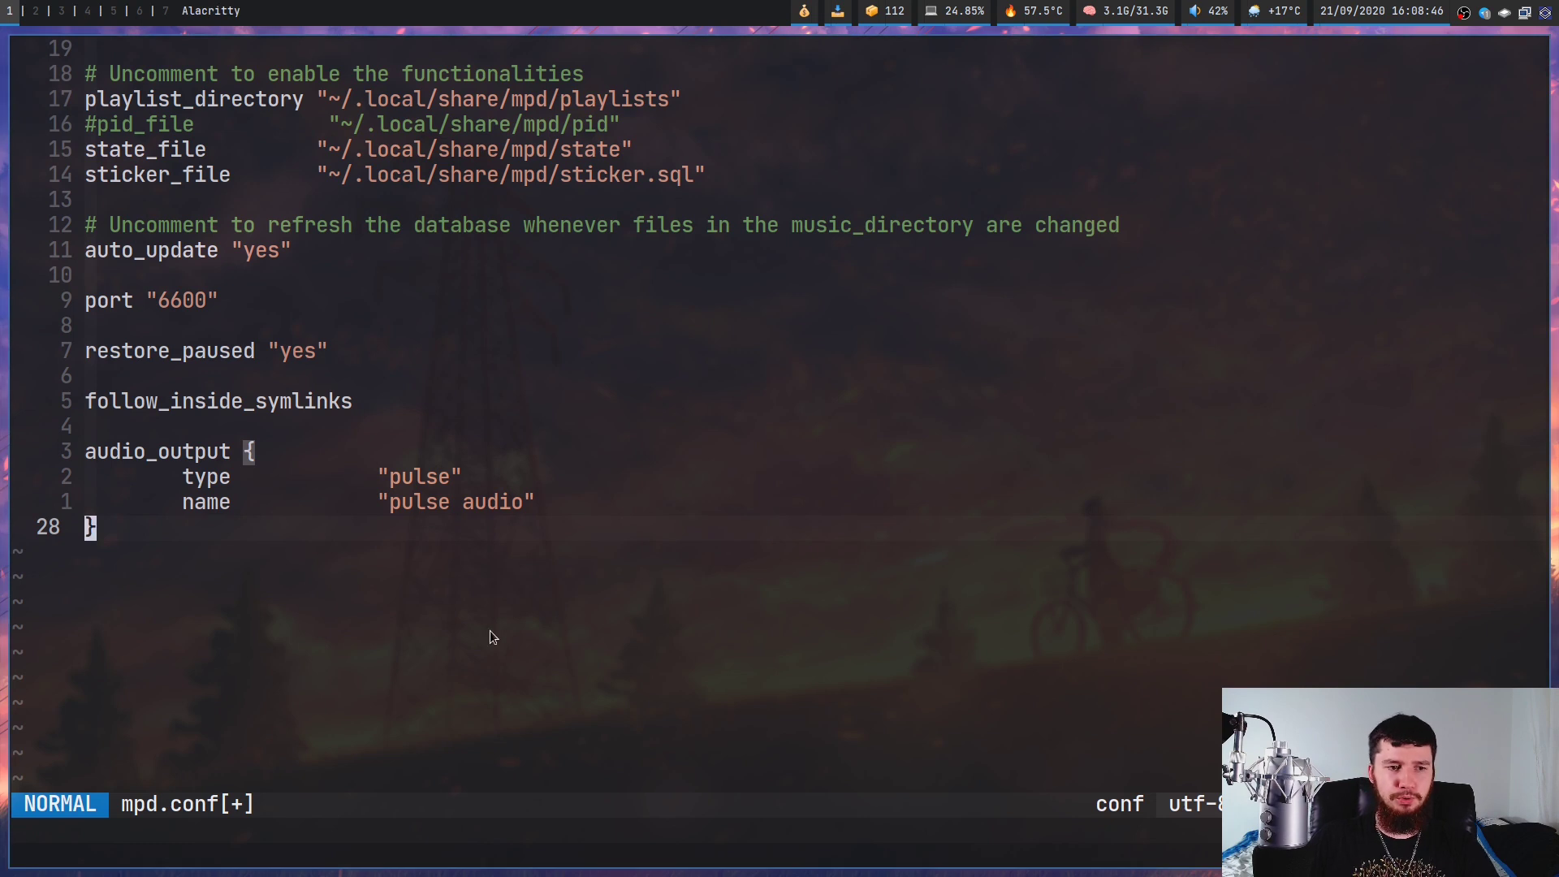
Delete the audio_output block and the follow_inside_symlinks line from mpd.conf
{"action": "key", "text": "k"}
{"action": "key", "text": "k"}
{"action": "key", "text": "k"}
{"action": "key", "text": "shift+v"}
{"action": "key", "text": "j"}
{"action": "key", "text": "j"}
{"action": "key", "text": "j"}
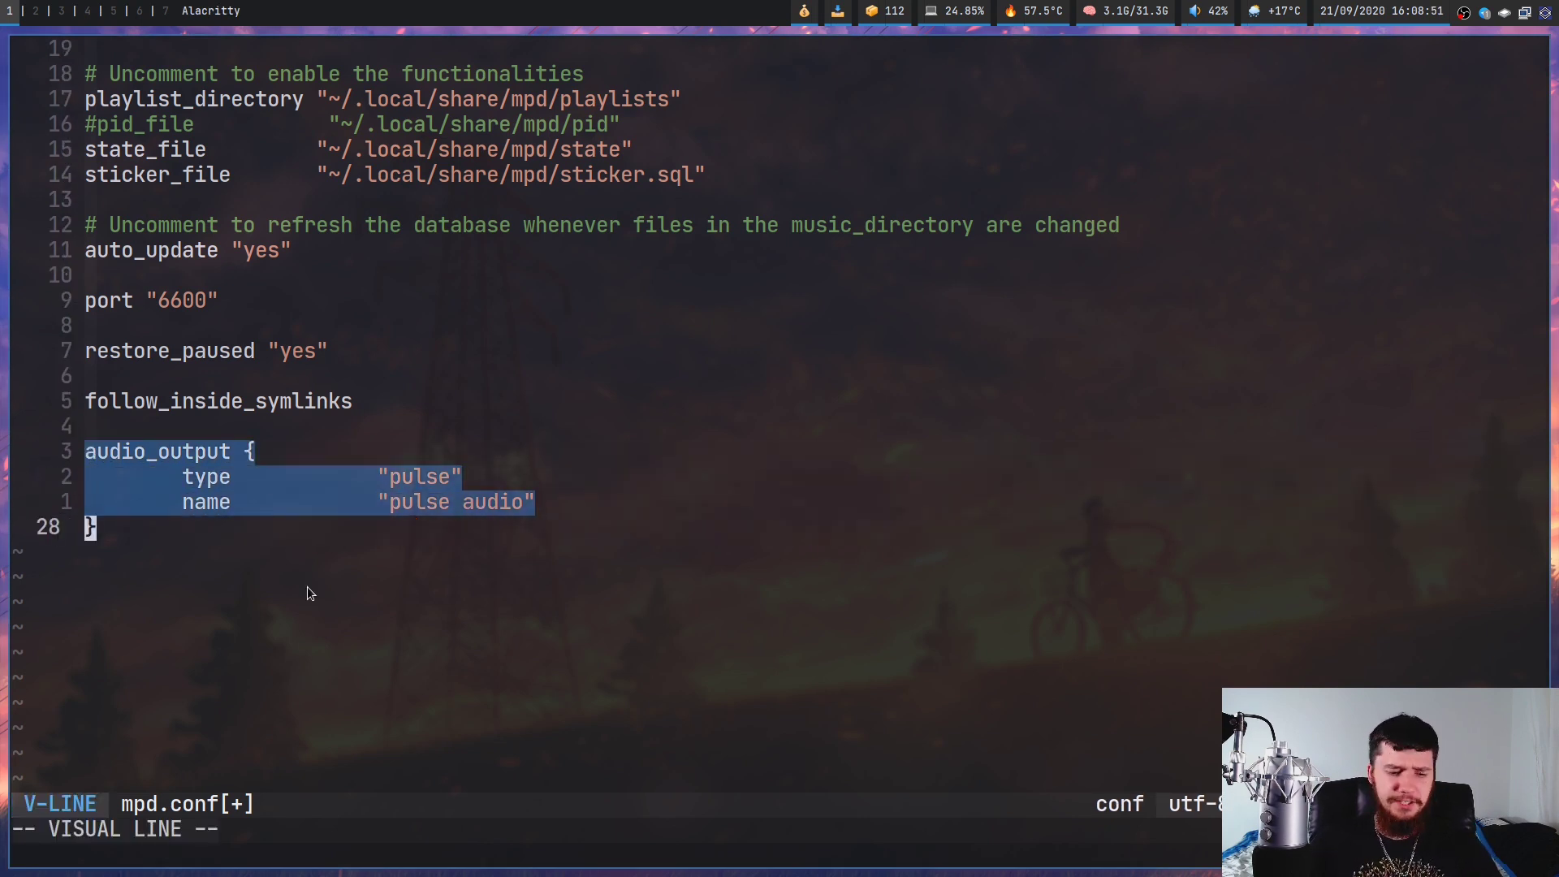
{"action": "key", "text": "d"}
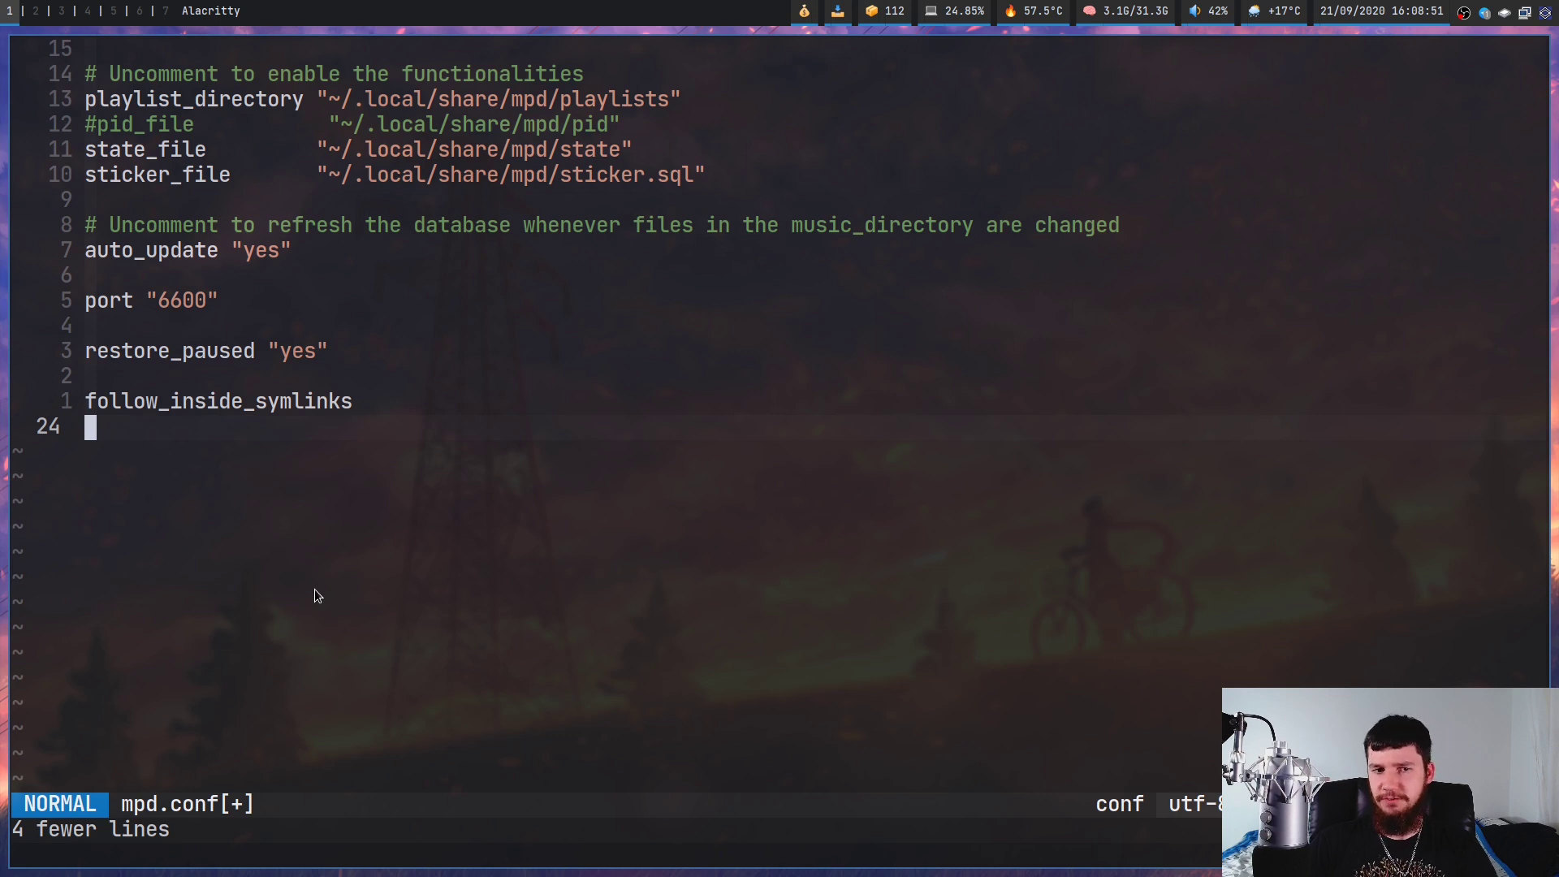
{"action": "key", "text": "k"}
{"action": "key", "text": "d"}
{"action": "key", "text": "d"}
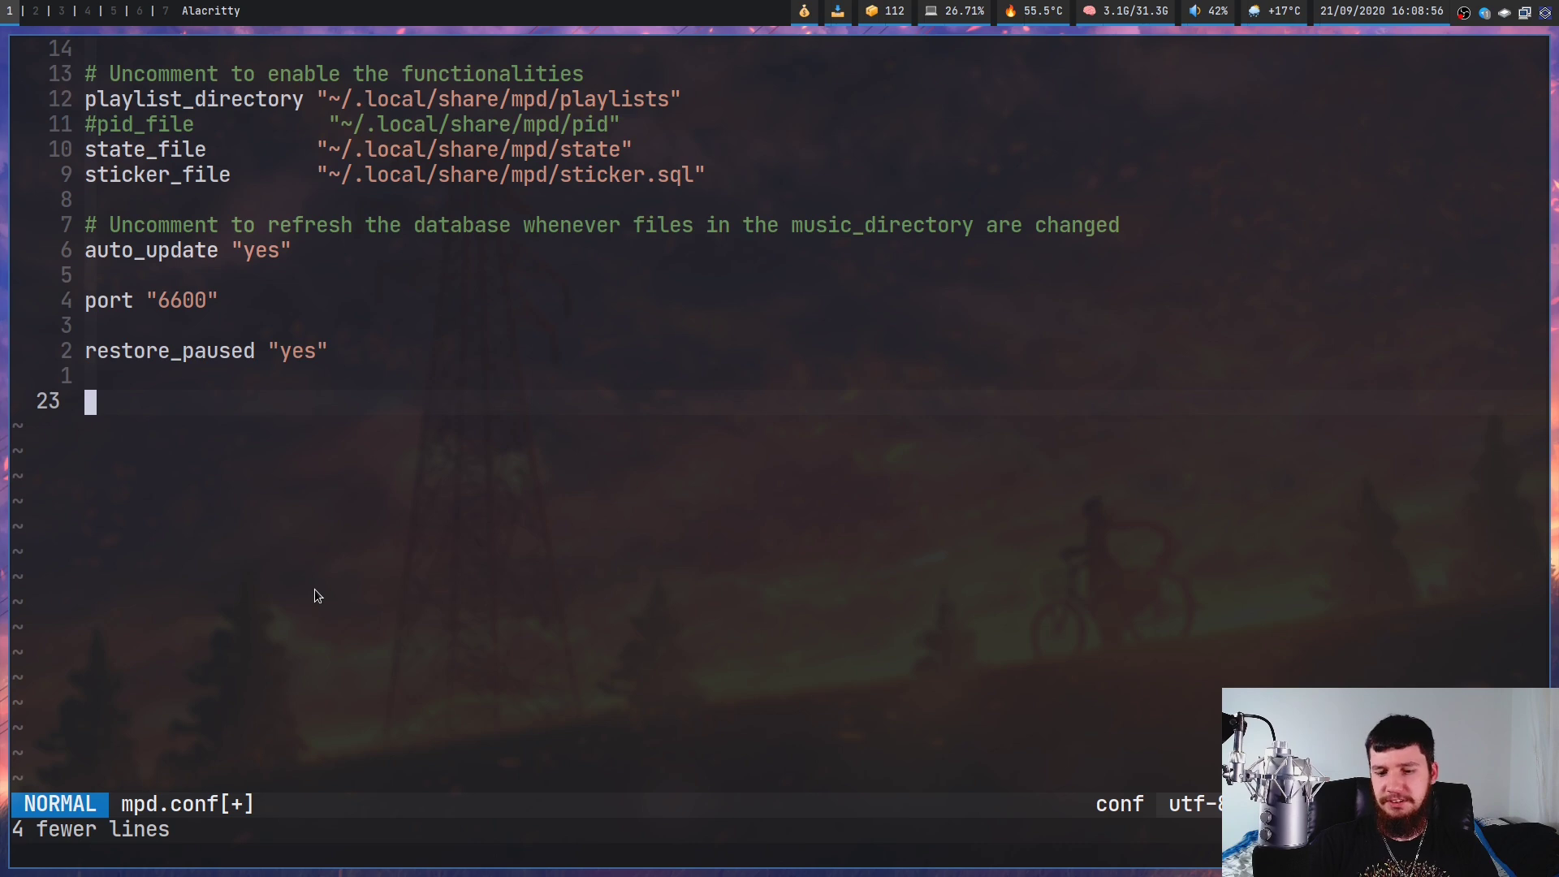
Save mpd.conf with :w and quit Neovim with :q
{"action": "type", "text": ":w"}
{"action": "key", "text": "Return"}
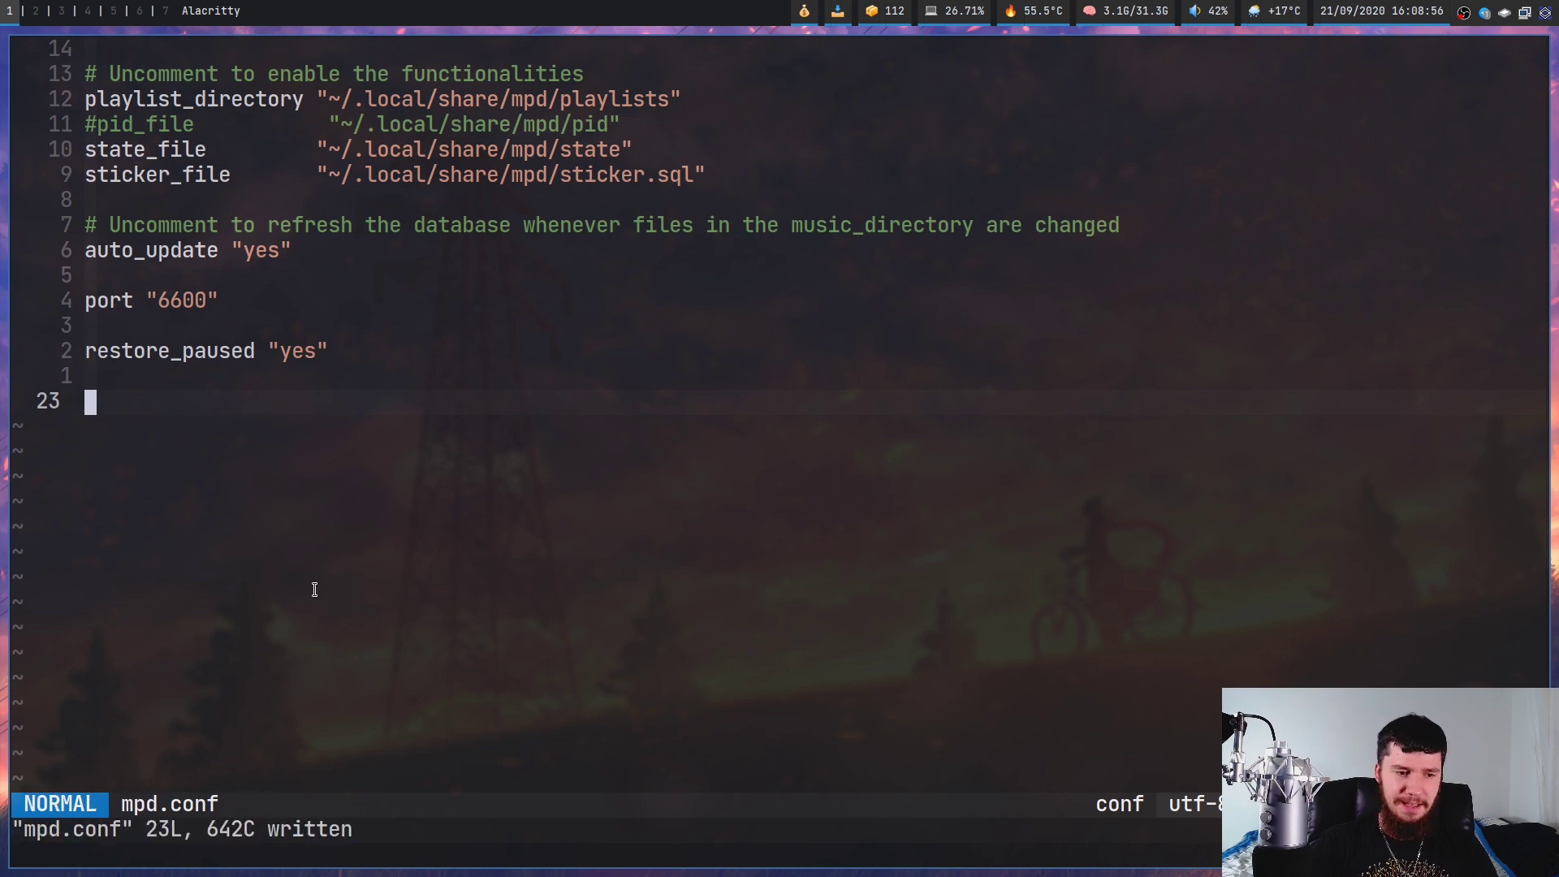
{"action": "type", "text": ":q"}
{"action": "key", "text": "Return"}
Quit lf, restart MPD with killall mpd and mpd, then launch ncmpcpp
{"action": "type", "text": "q"}
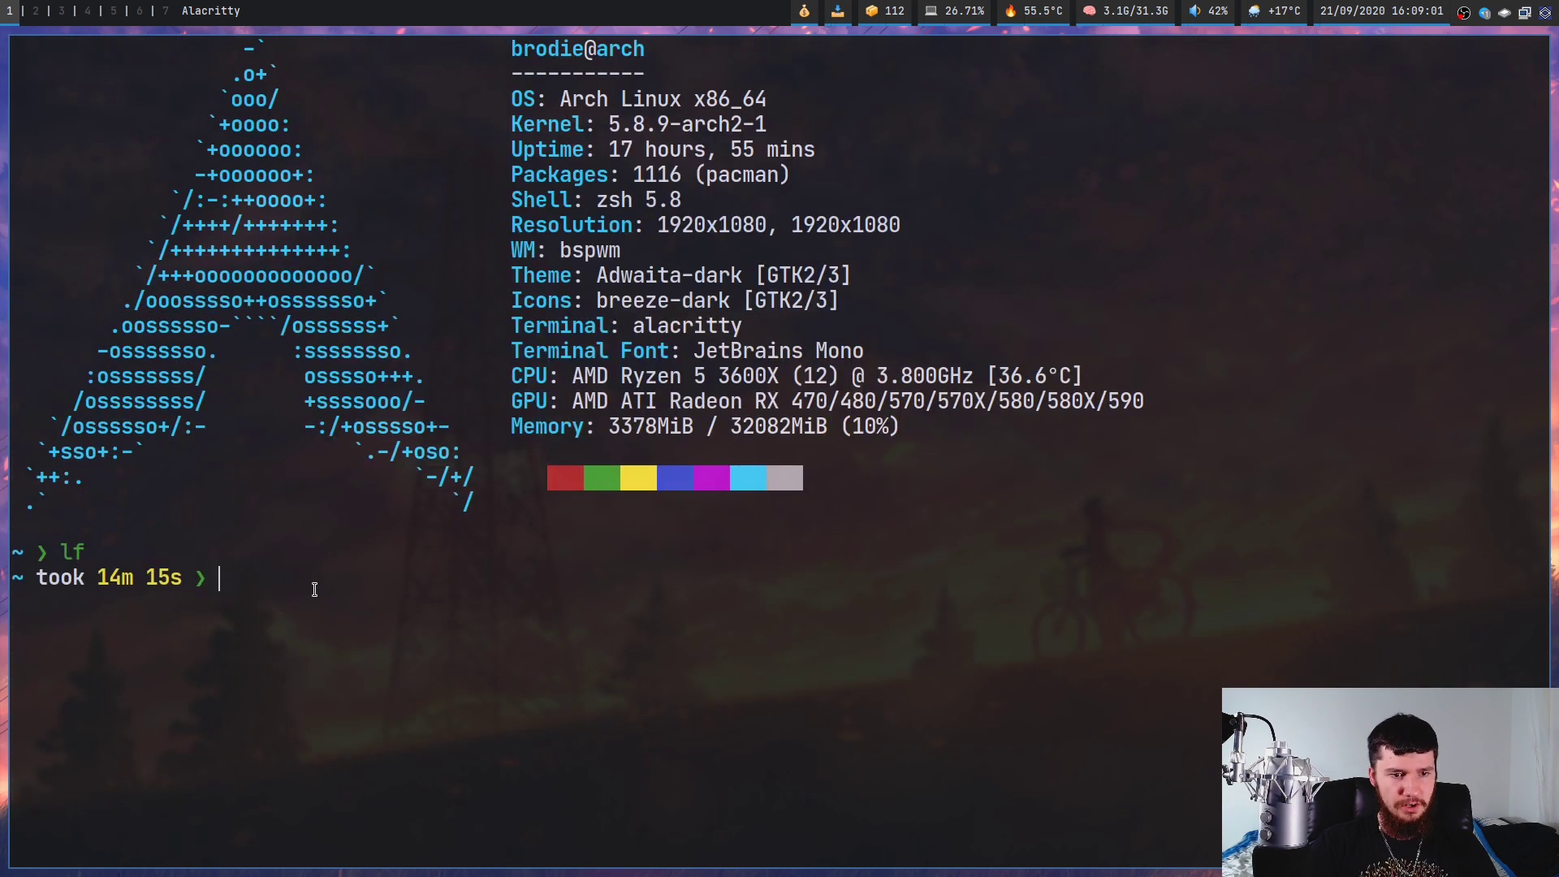
{"action": "type", "text": "killa"}
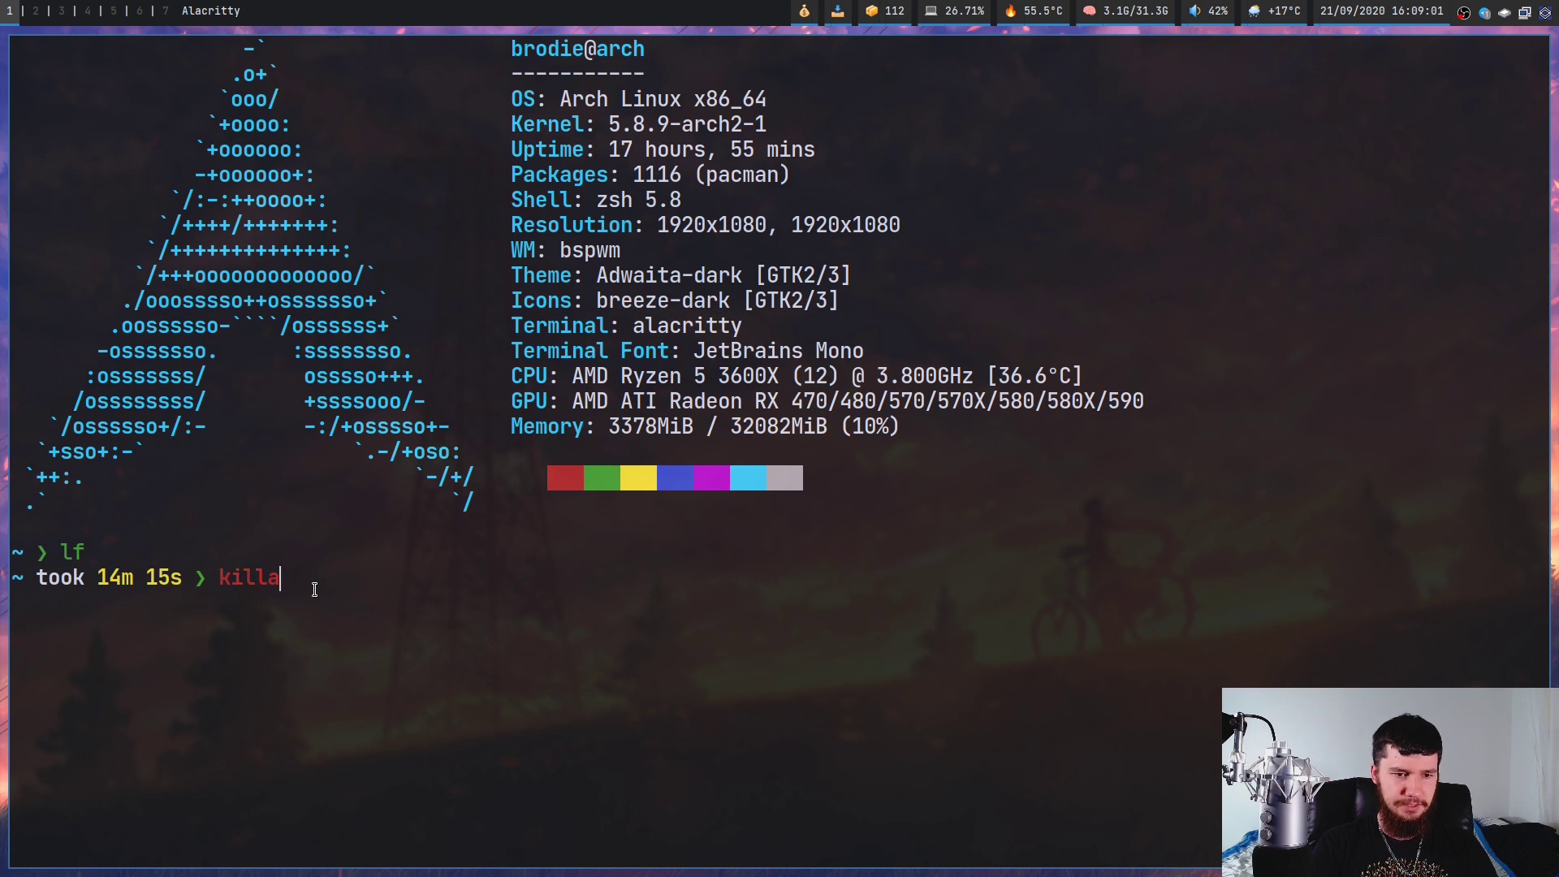
{"action": "type", "text": "ll mpd"}
{"action": "key", "text": "Return"}
{"action": "type", "text": "mpd"}
{"action": "key", "text": "Return"}
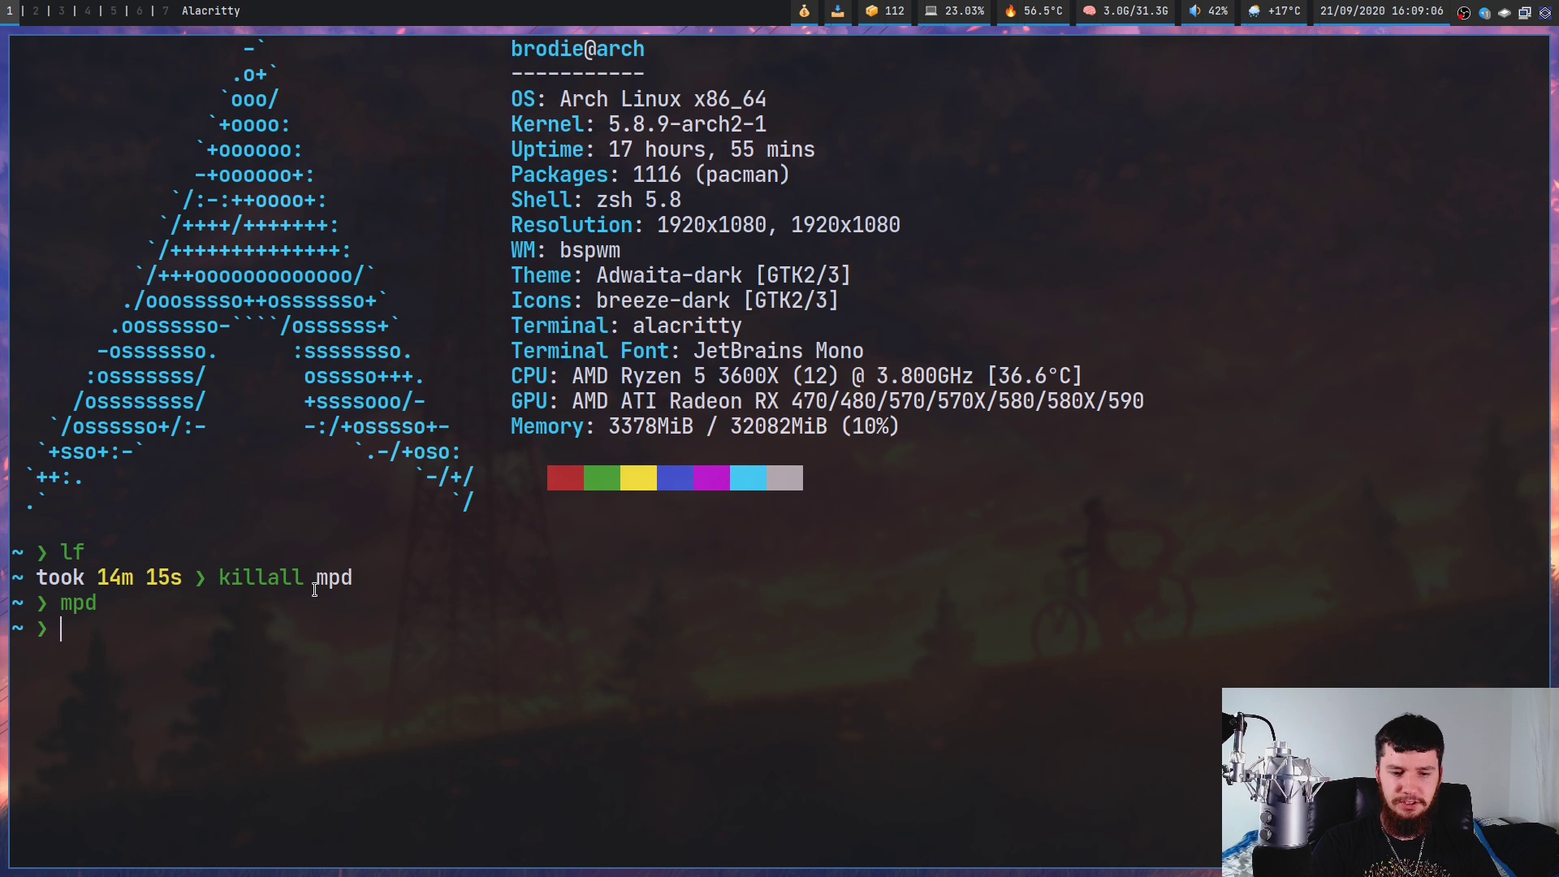
{"action": "type", "text": "ncmpcpp"}
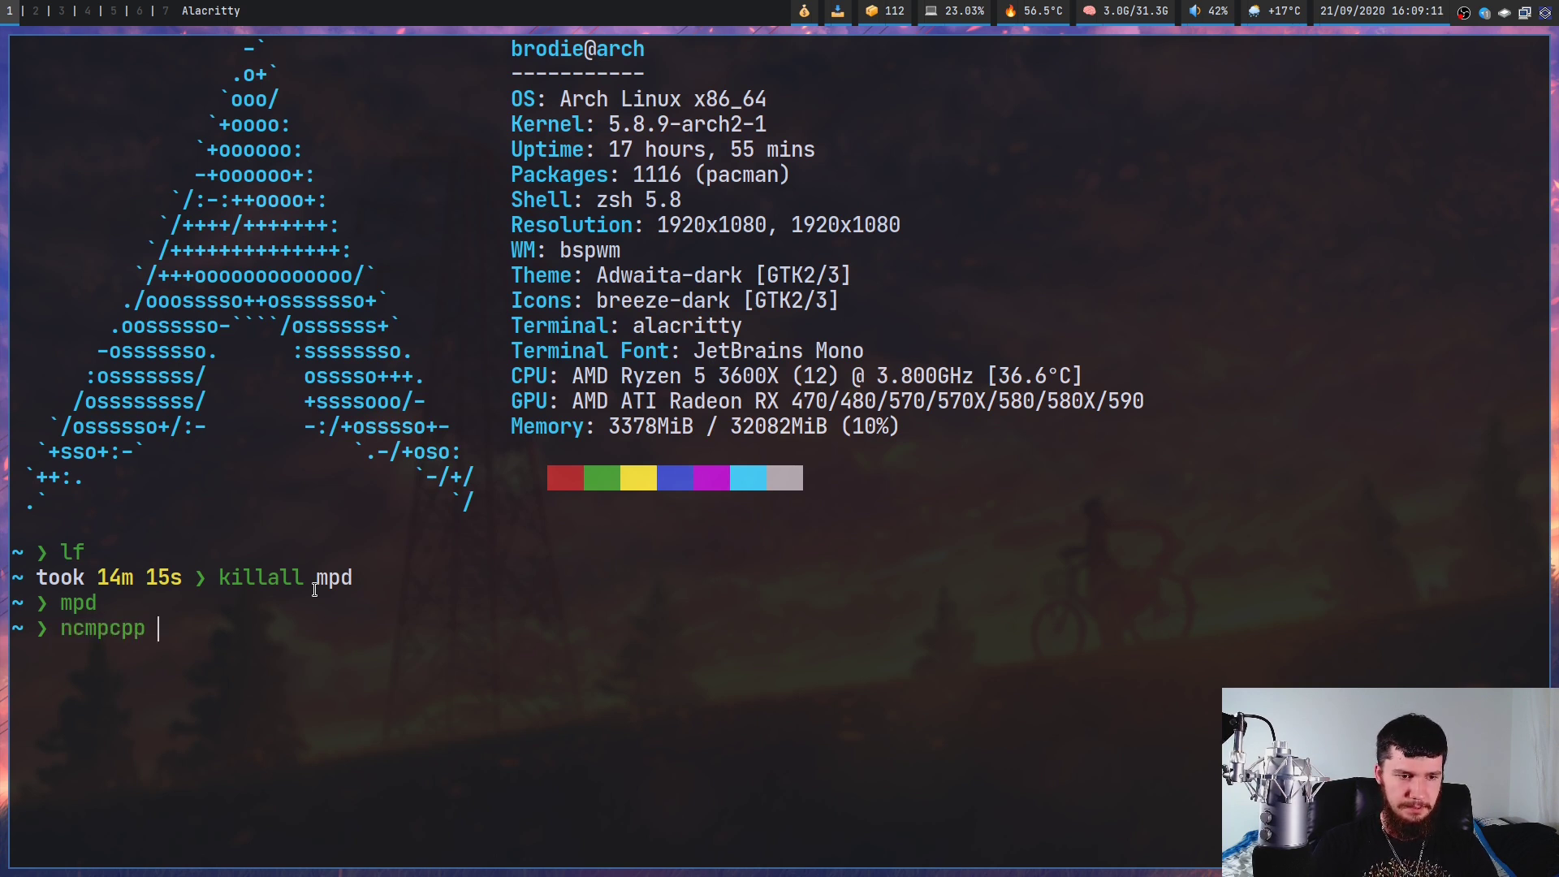
{"action": "key", "text": "Return"}
{"action": "key", "text": "Return"}
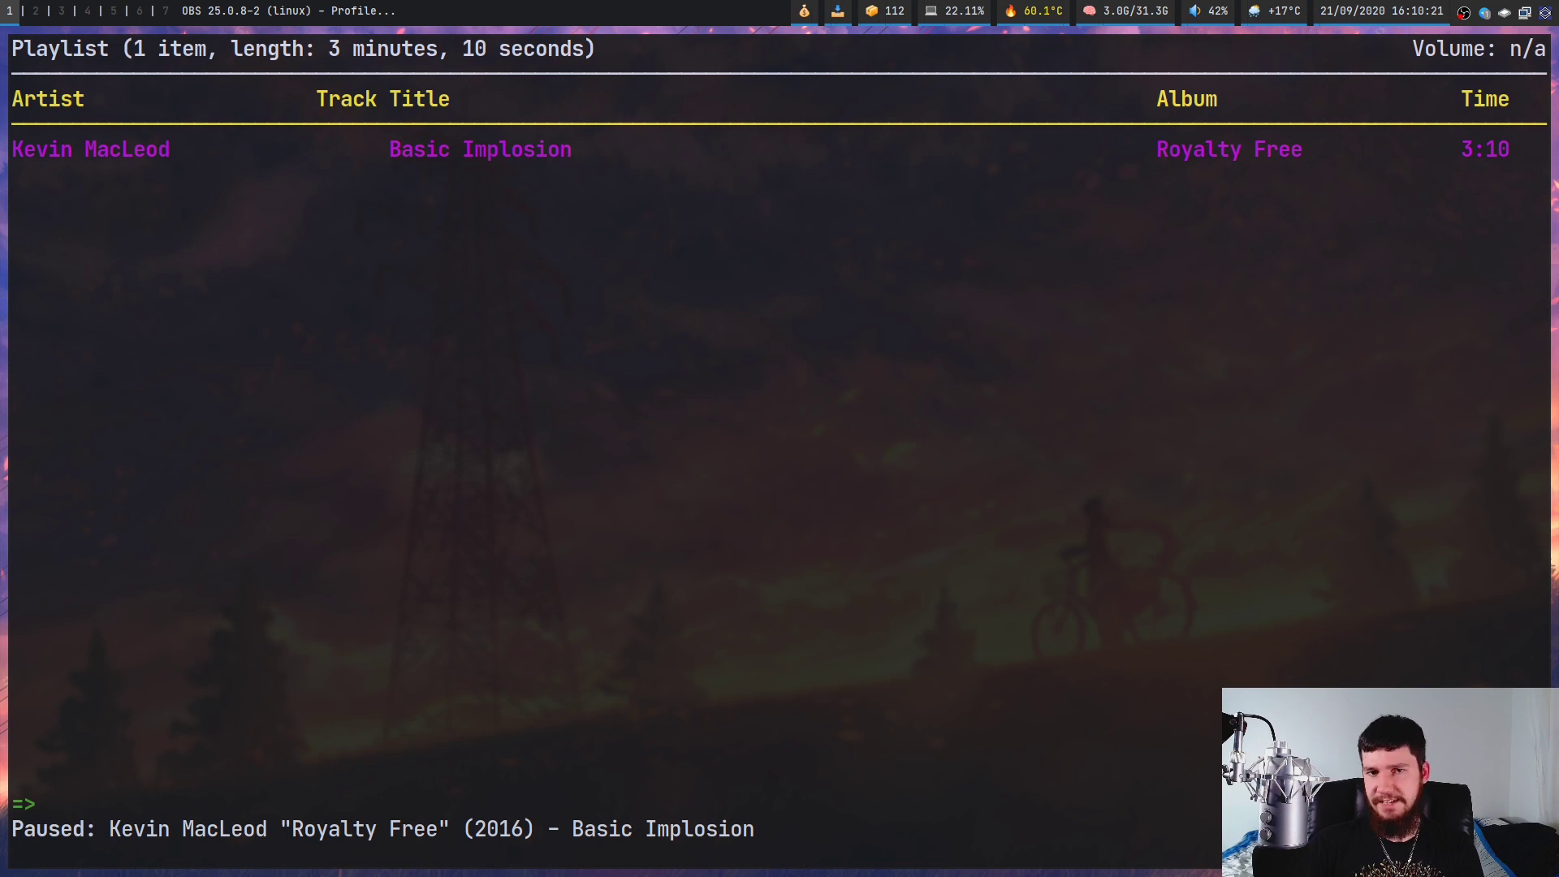
Relaunch ncmpcpp to confirm it reconnects with Basic Implosion queued, quit it, and run mpc
{"action": "left_click", "coordinate": [768, 323]}
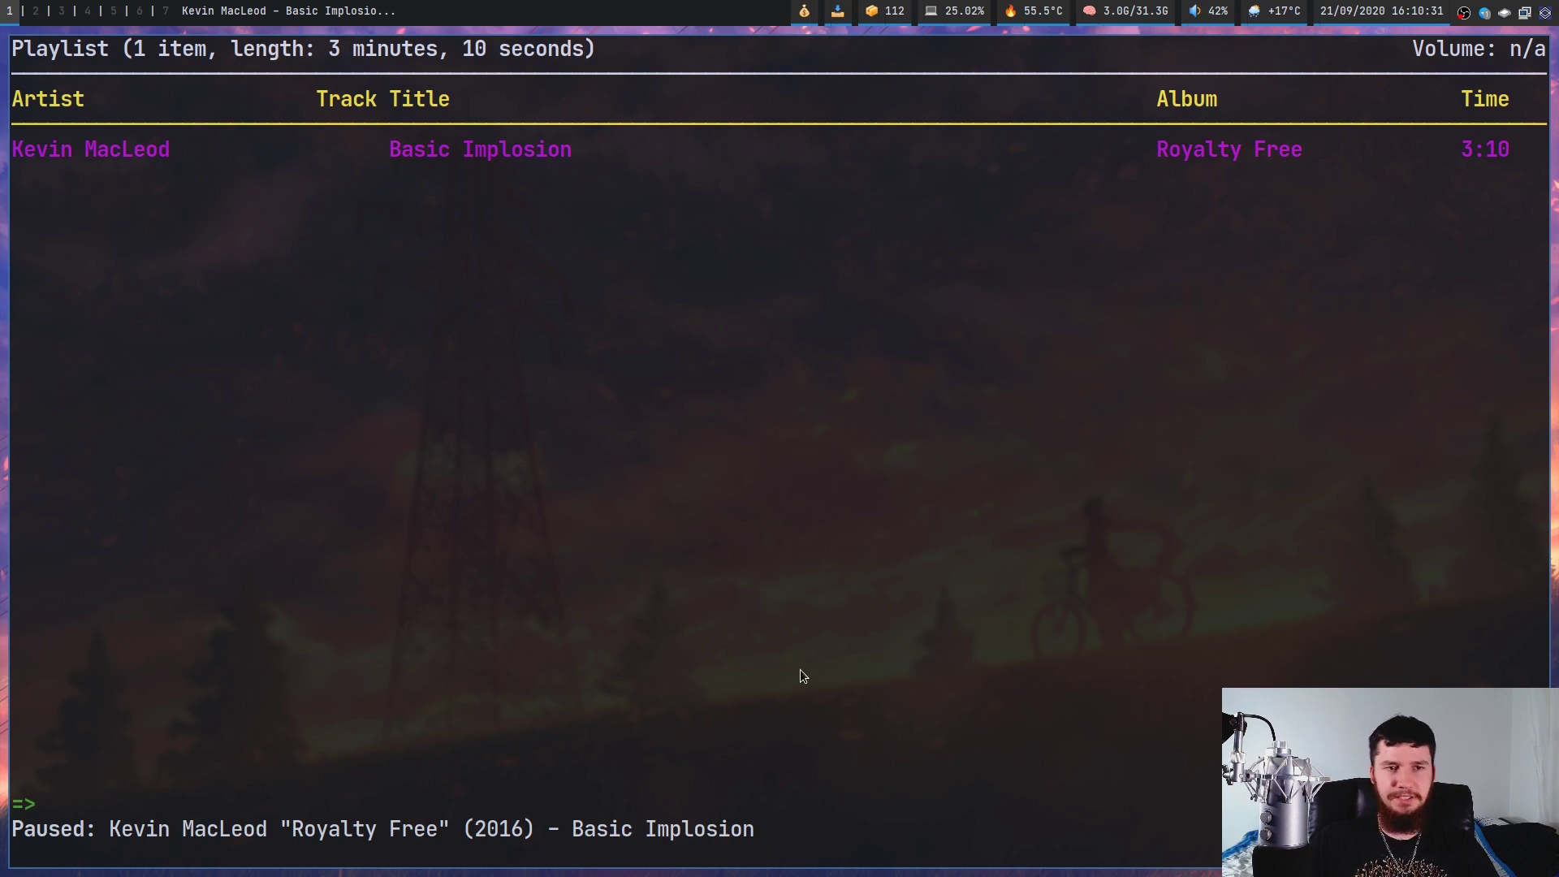
{"action": "key", "text": "q"}
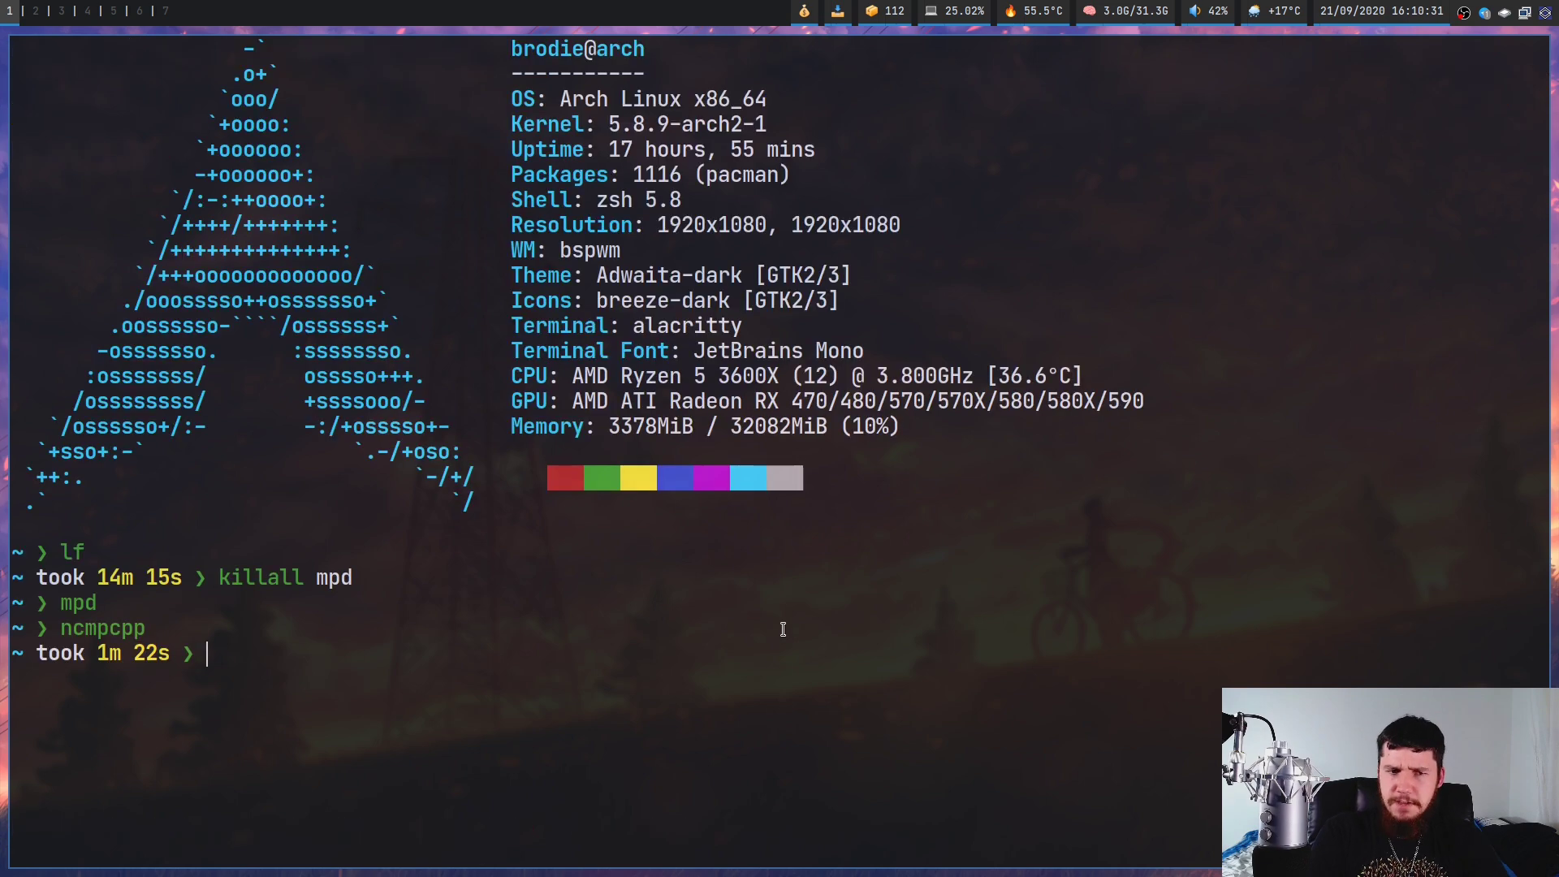
{"action": "key", "text": "Up"}
{"action": "key", "text": "Return"}
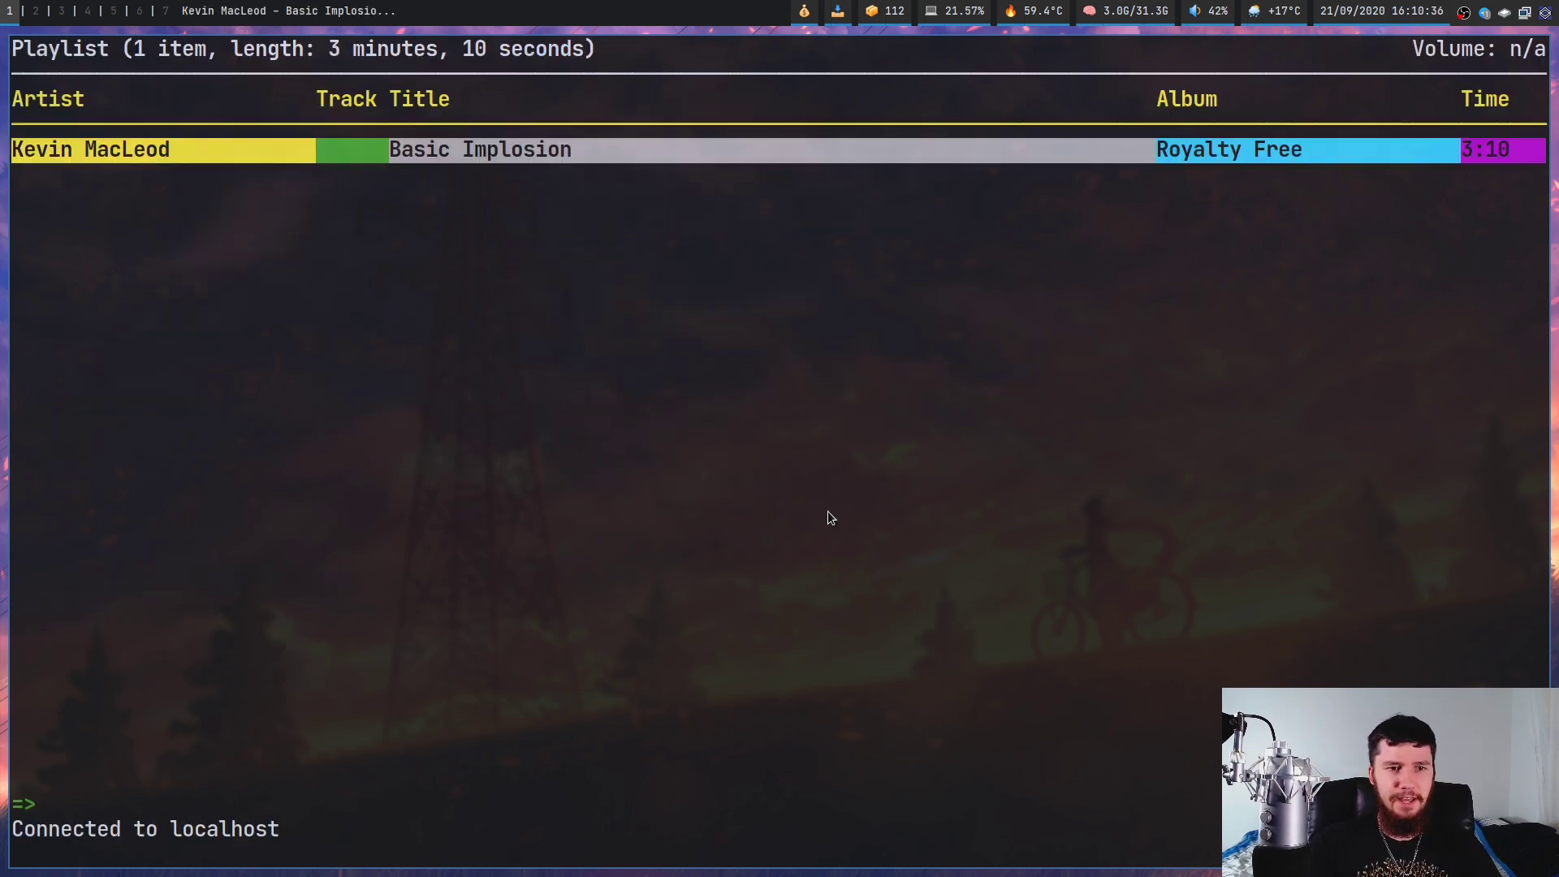
{"action": "key", "text": "q"}
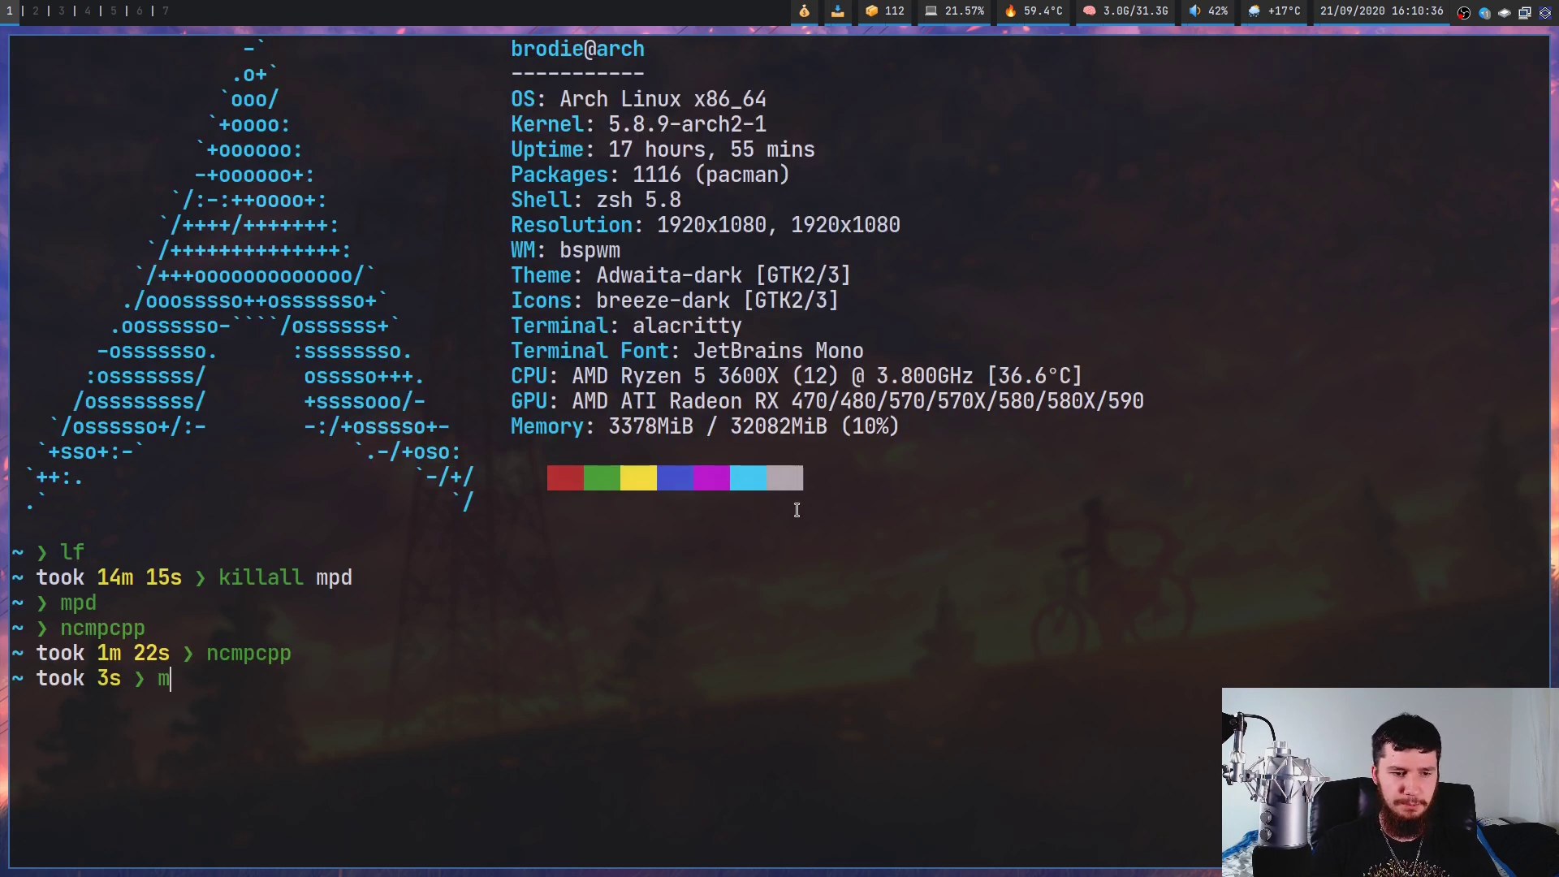
{"action": "type", "text": "mpc"}
{"action": "key", "text": "Return"}
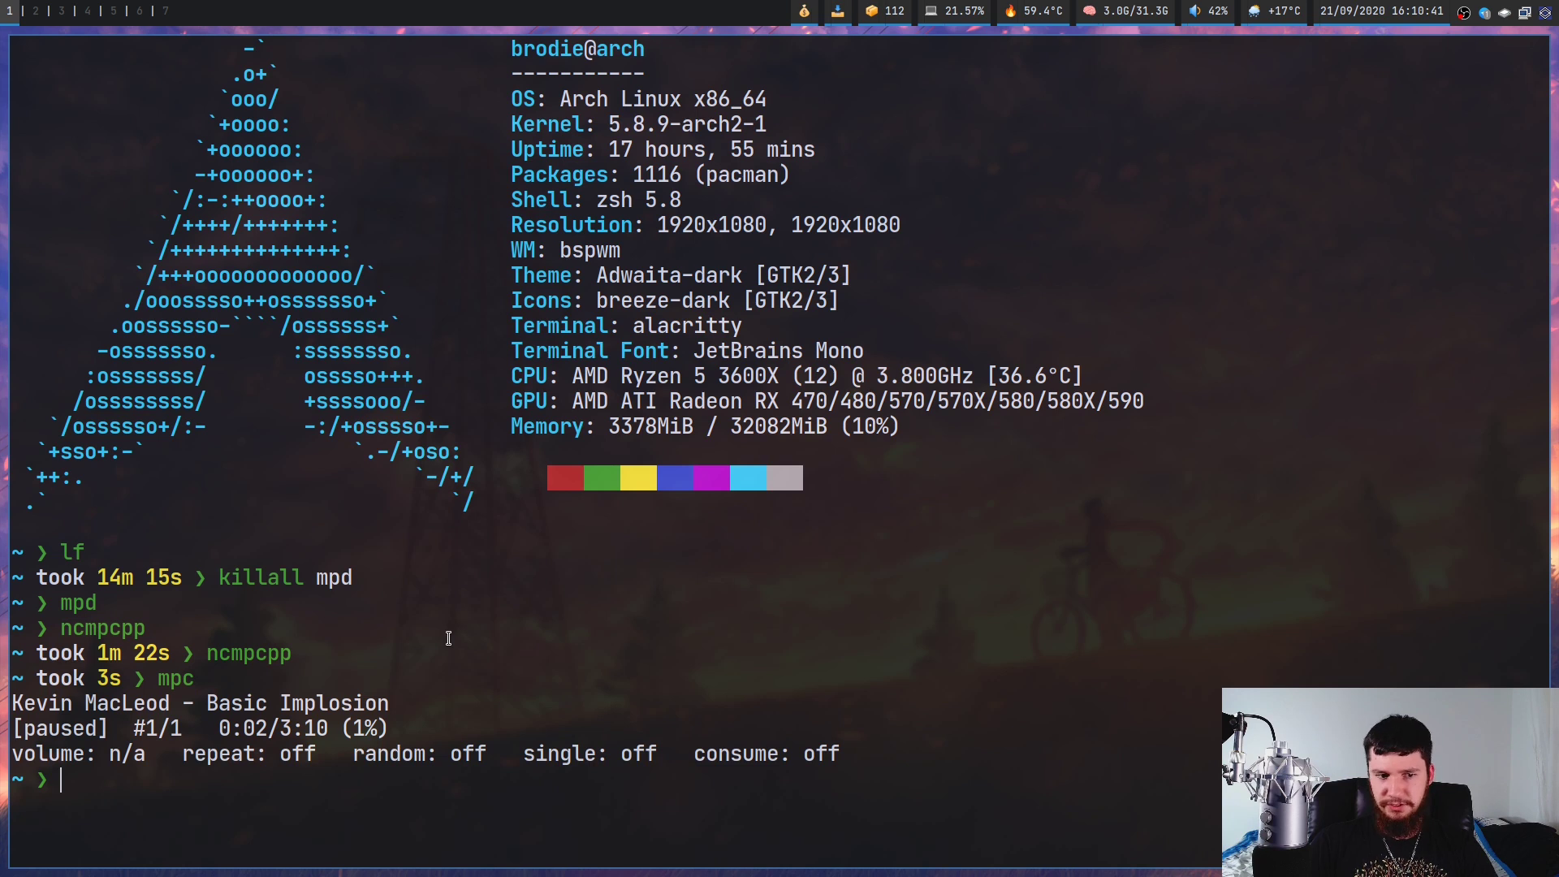
Highlight the mpc output showing Basic Implosion paused at 0:02 of 3:10
{"action": "left_click_drag", "start_coordinate": [916, 759], "coordinate": [1, 711]}
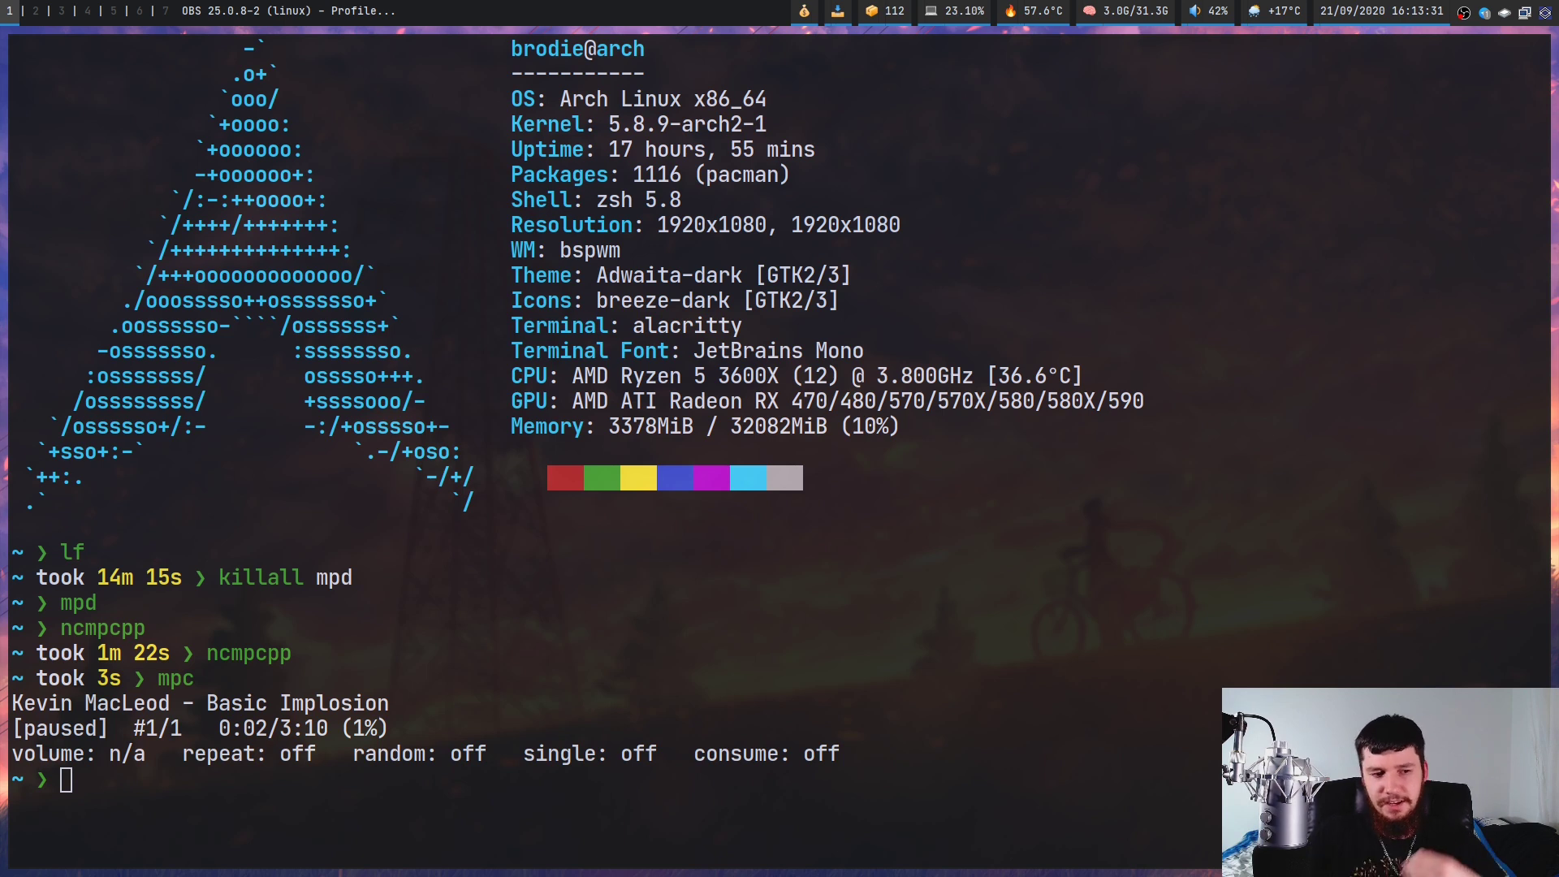
{"action": "left_click", "coordinate": [790, 378]}
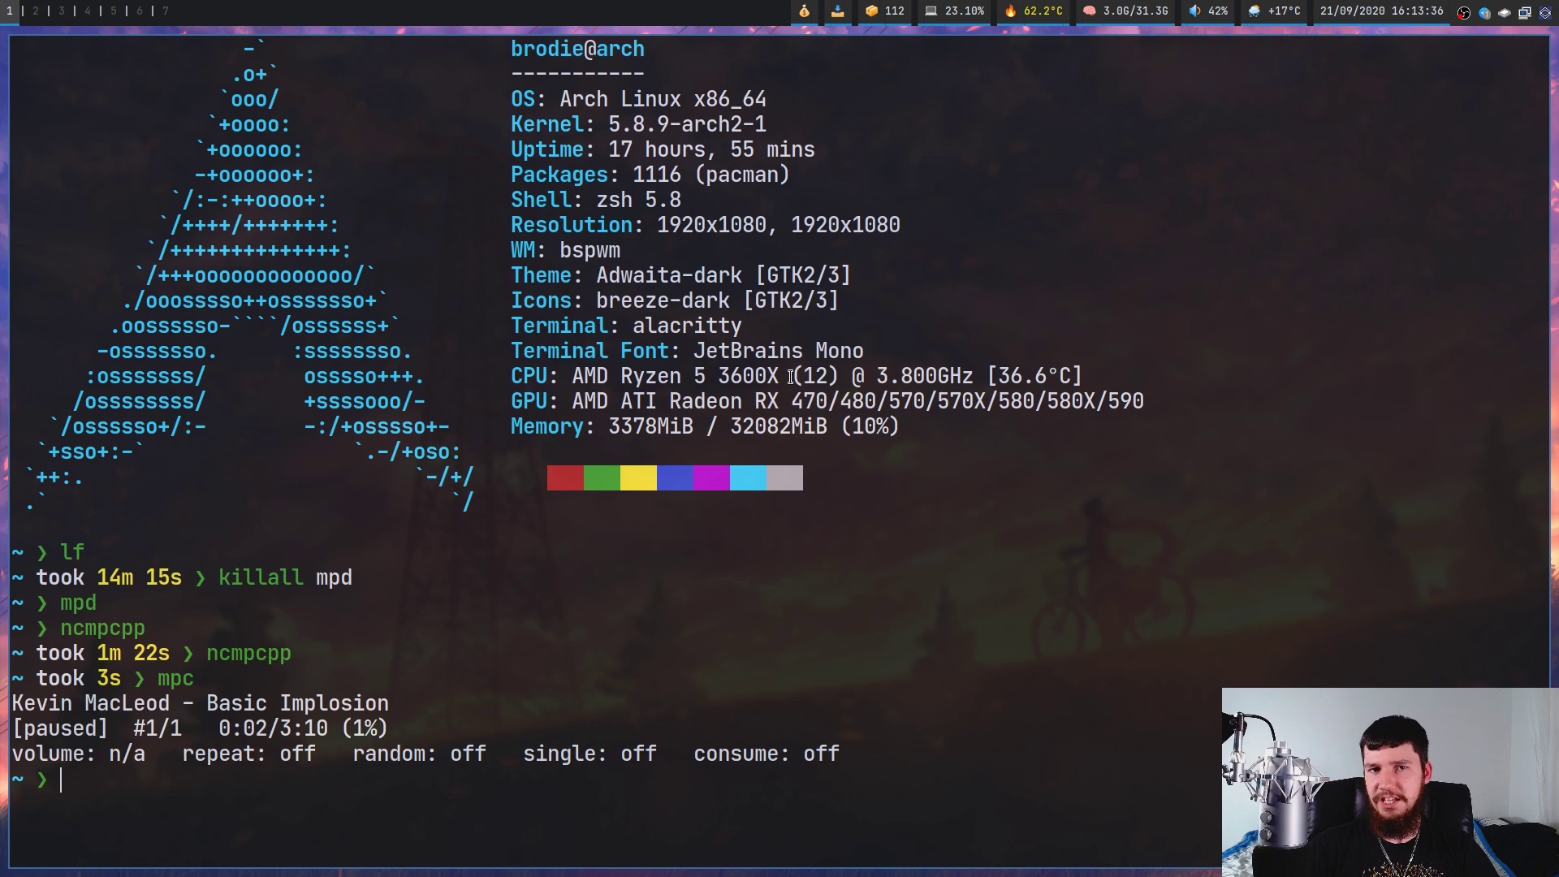
Launch mpDris2 and test the play/pause media key to resume and pause Basic Implosion
{"action": "type", "text": "mpDris2"}
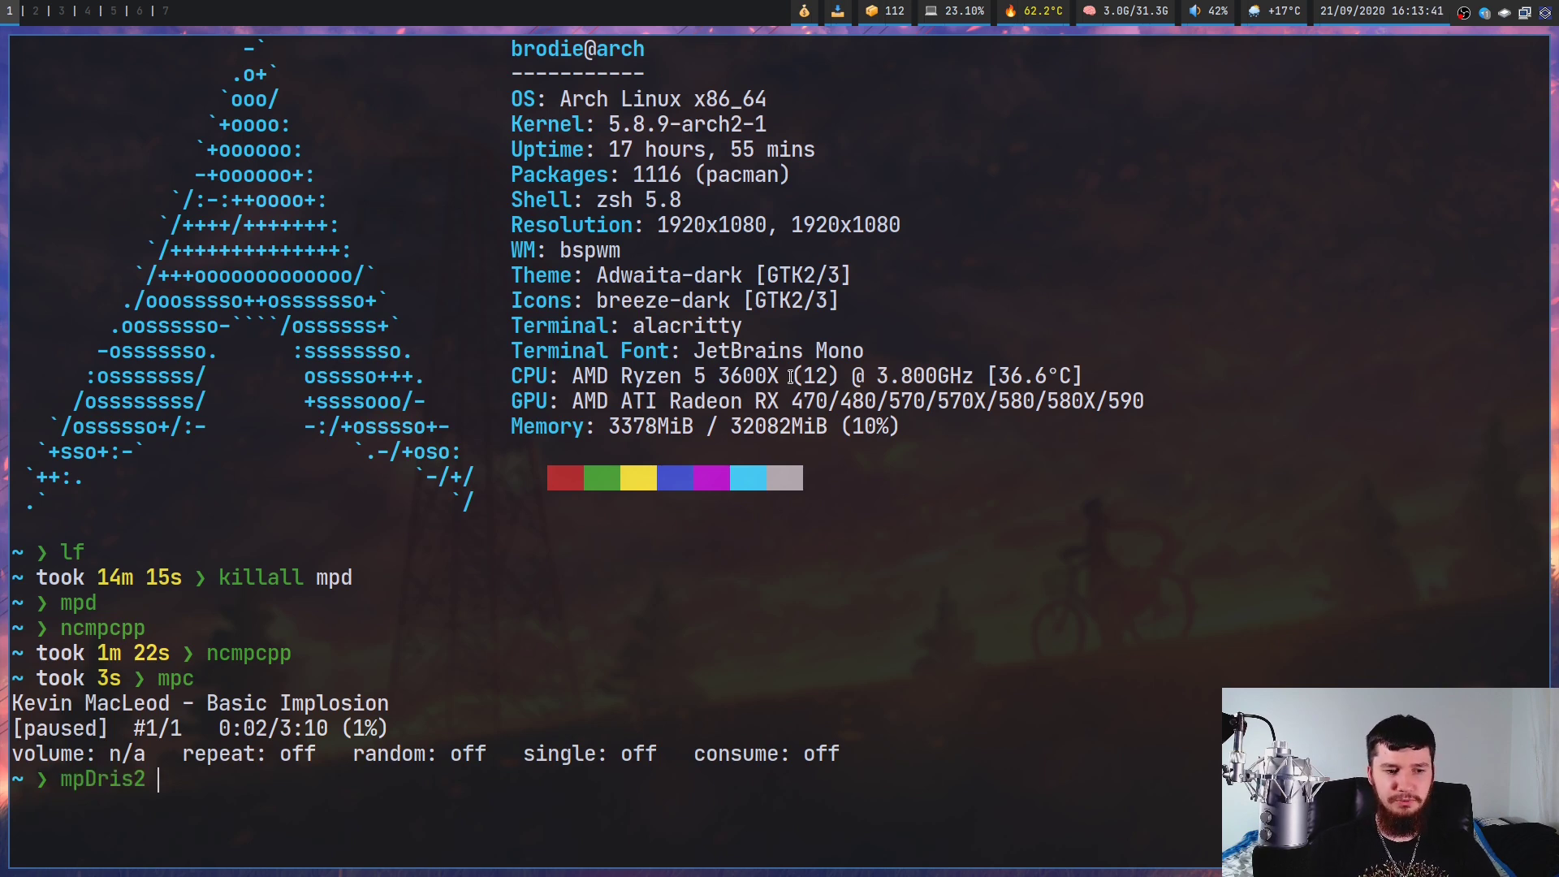
{"action": "key", "text": "Return"}
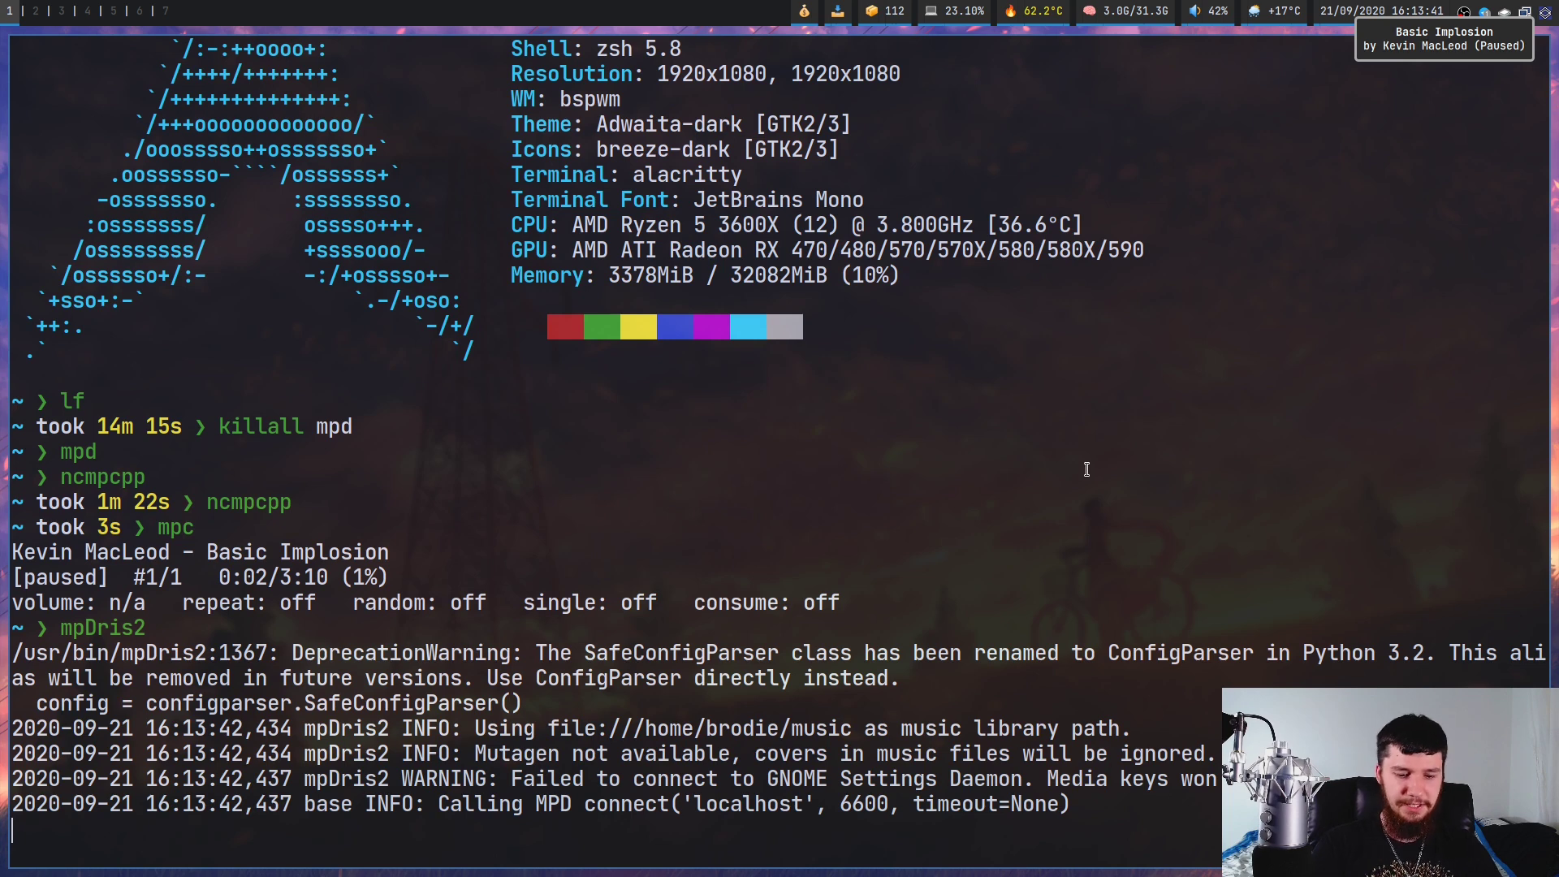
{"action": "key", "text": "XF86AudioPlay"}
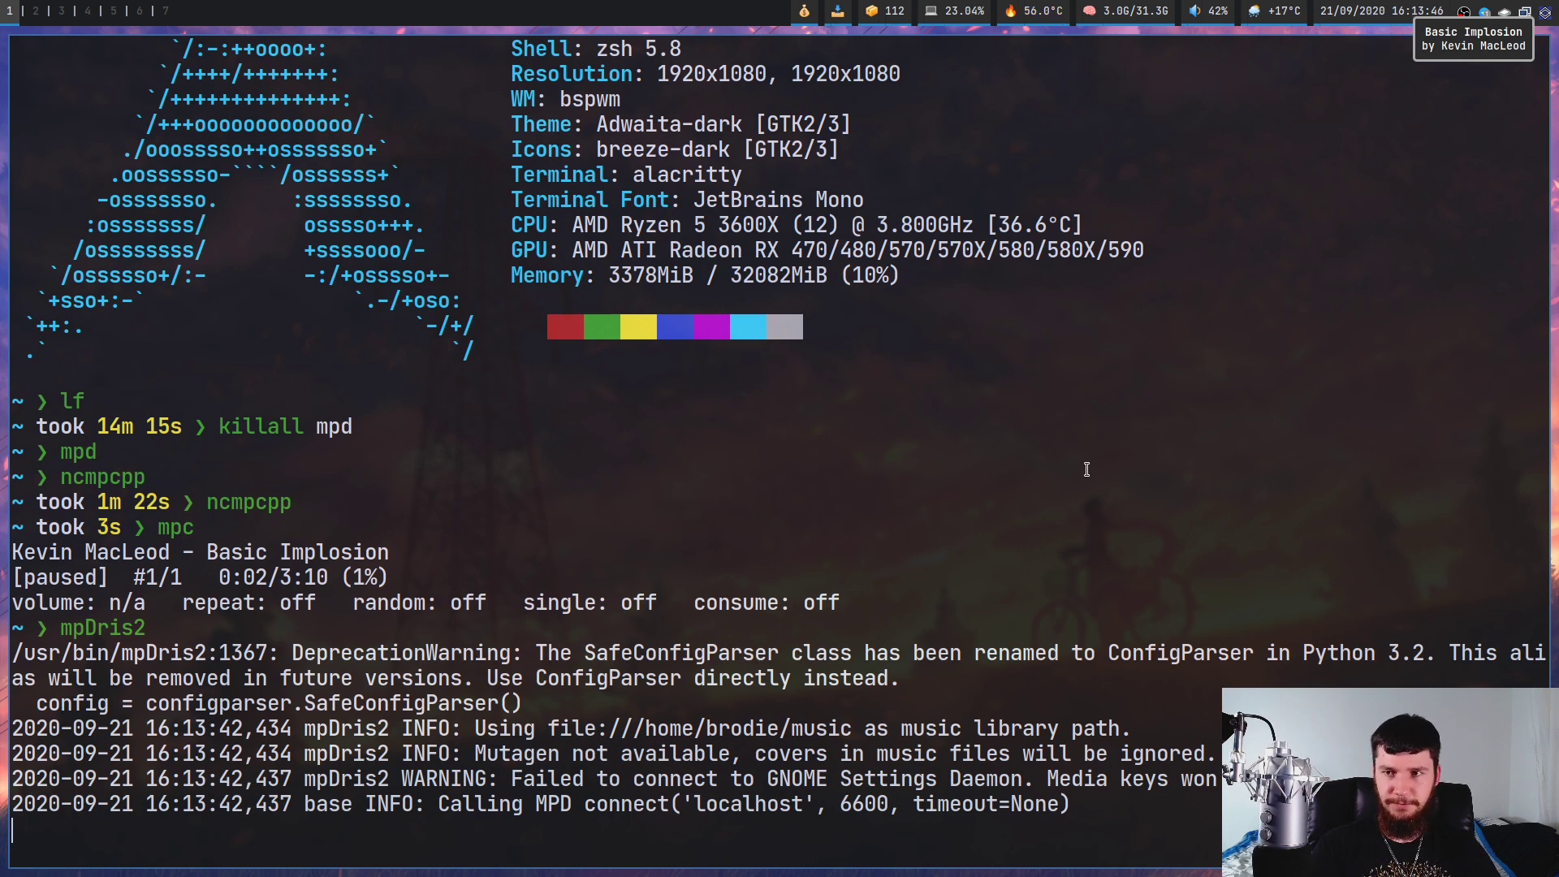
{"action": "key", "text": "XF86AudioPlay"}
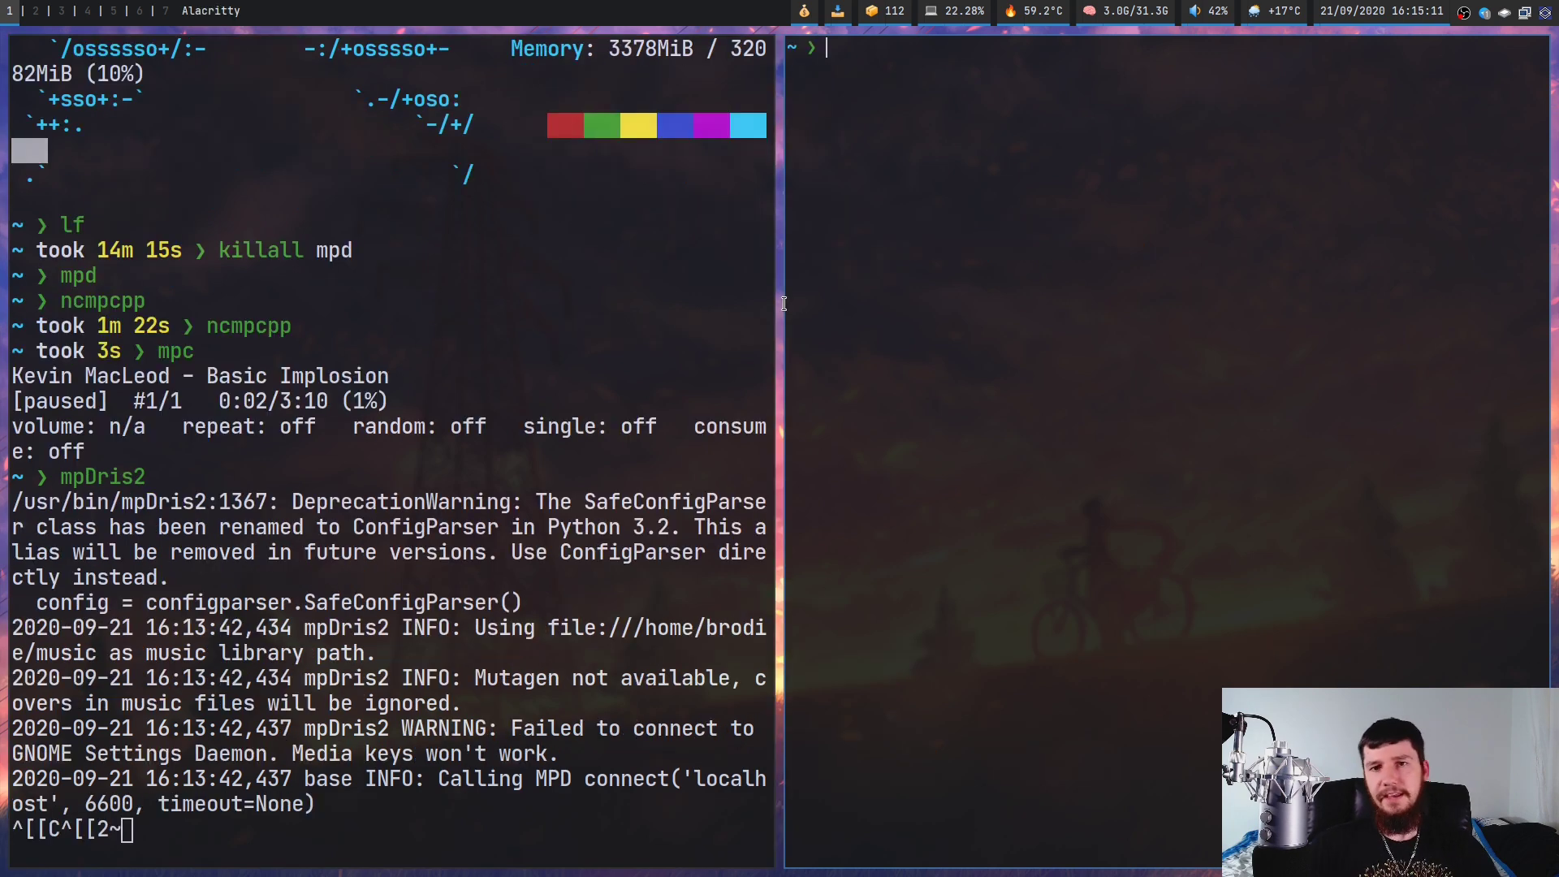
Pause and then resume playback with 'playerctl pause' and 'playerctl play'
{"action": "type", "text": "pl"}
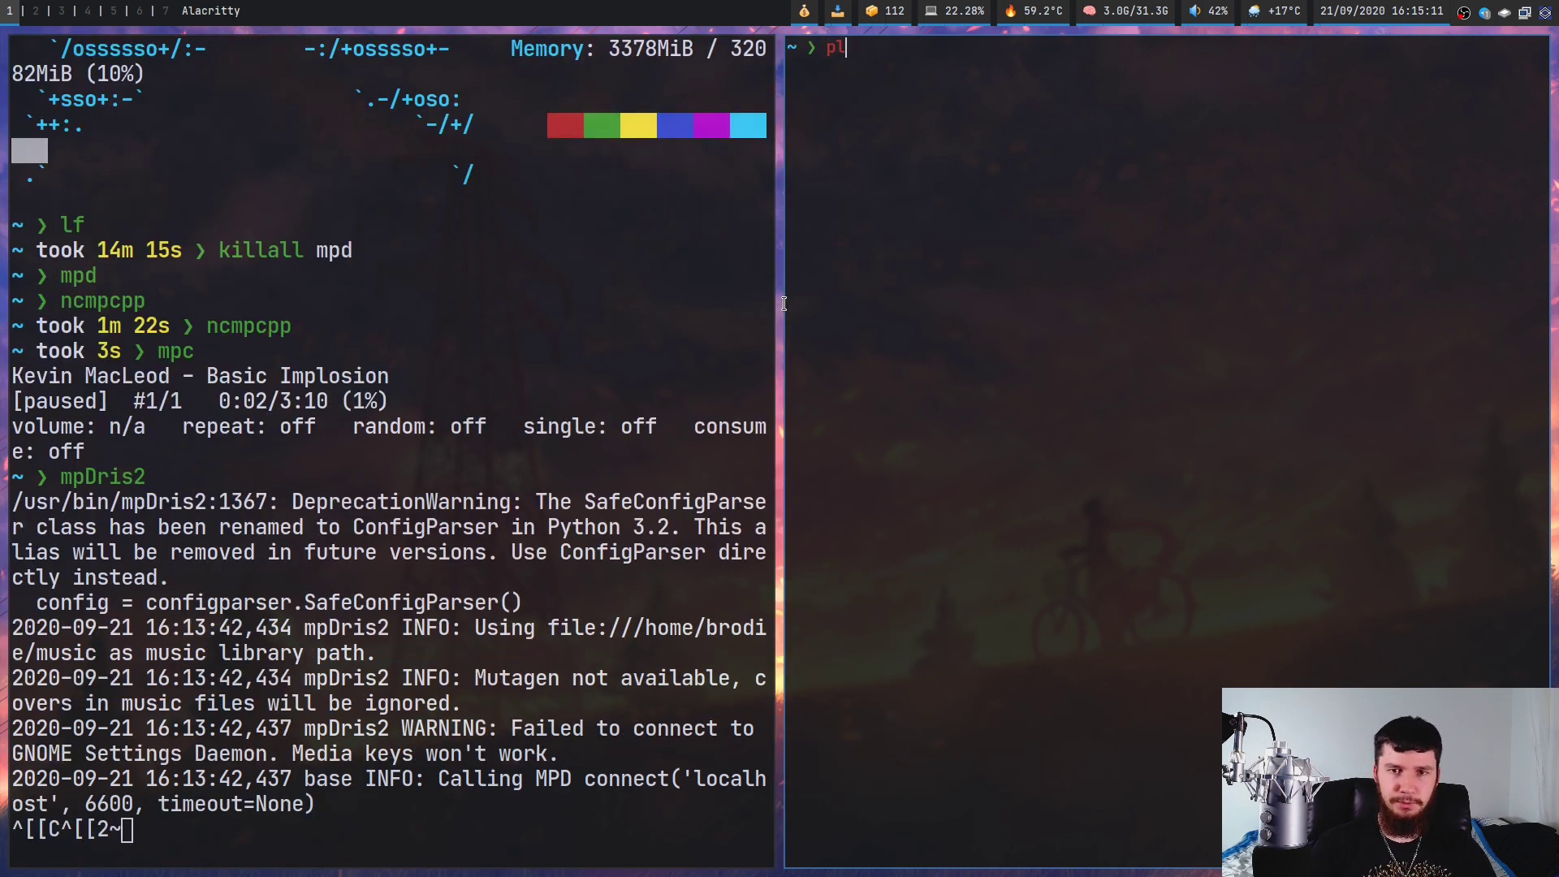
{"action": "type", "text": "ayerctl pause"}
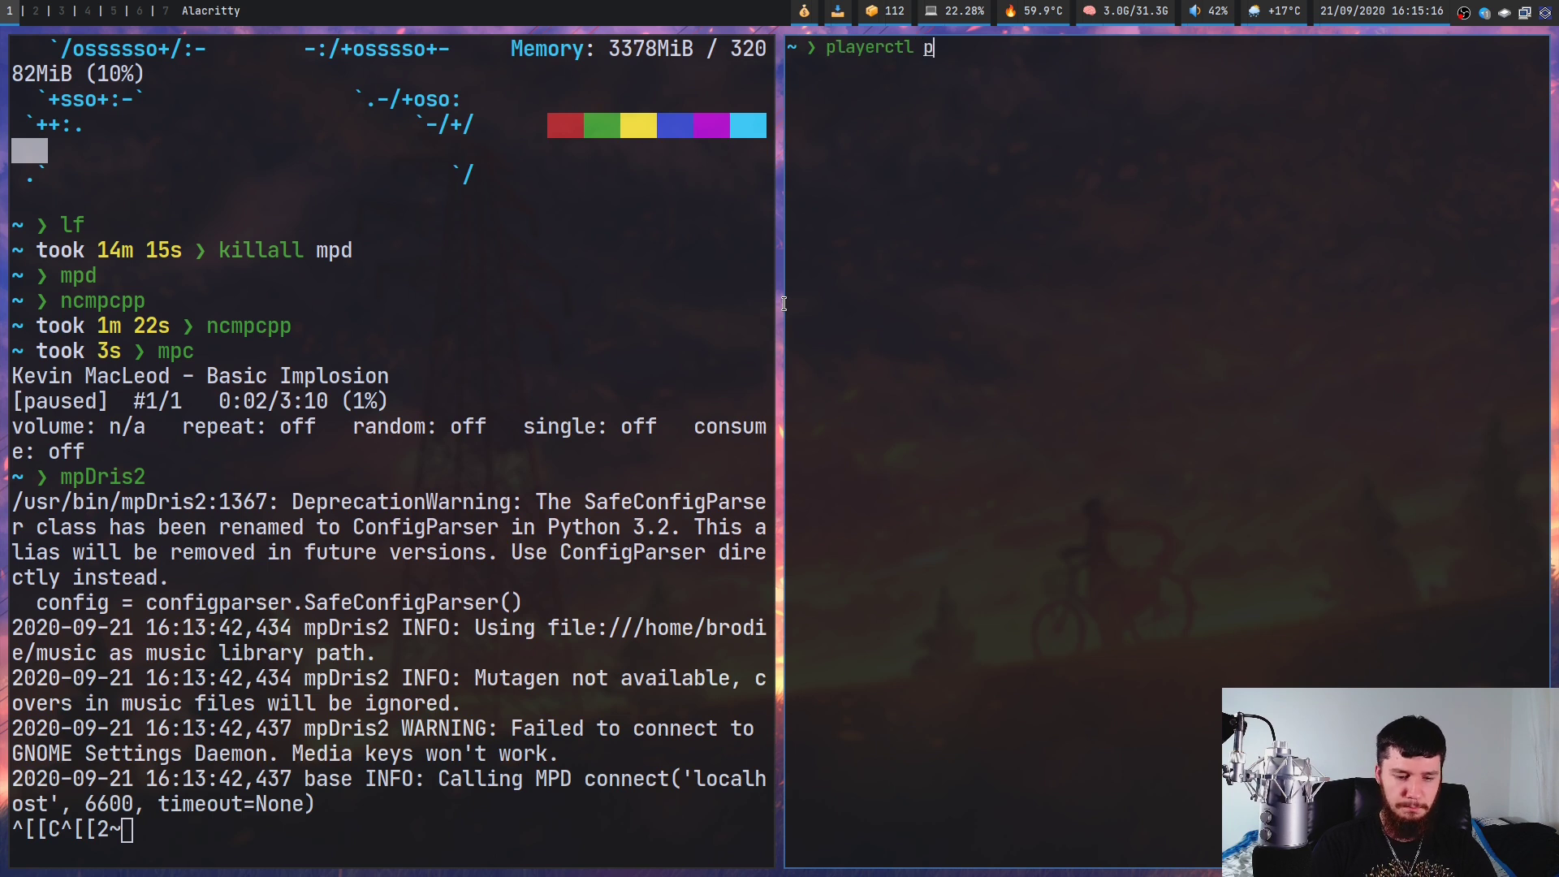
{"action": "key", "text": "Return"}
{"action": "key", "text": "Up"}
{"action": "key", "text": "BackSpace"}
{"action": "key", "text": "BackSpace"}
{"action": "key", "text": "BackSpace"}
{"action": "key", "text": "BackSpace"}
{"action": "key", "text": "BackSpace"}
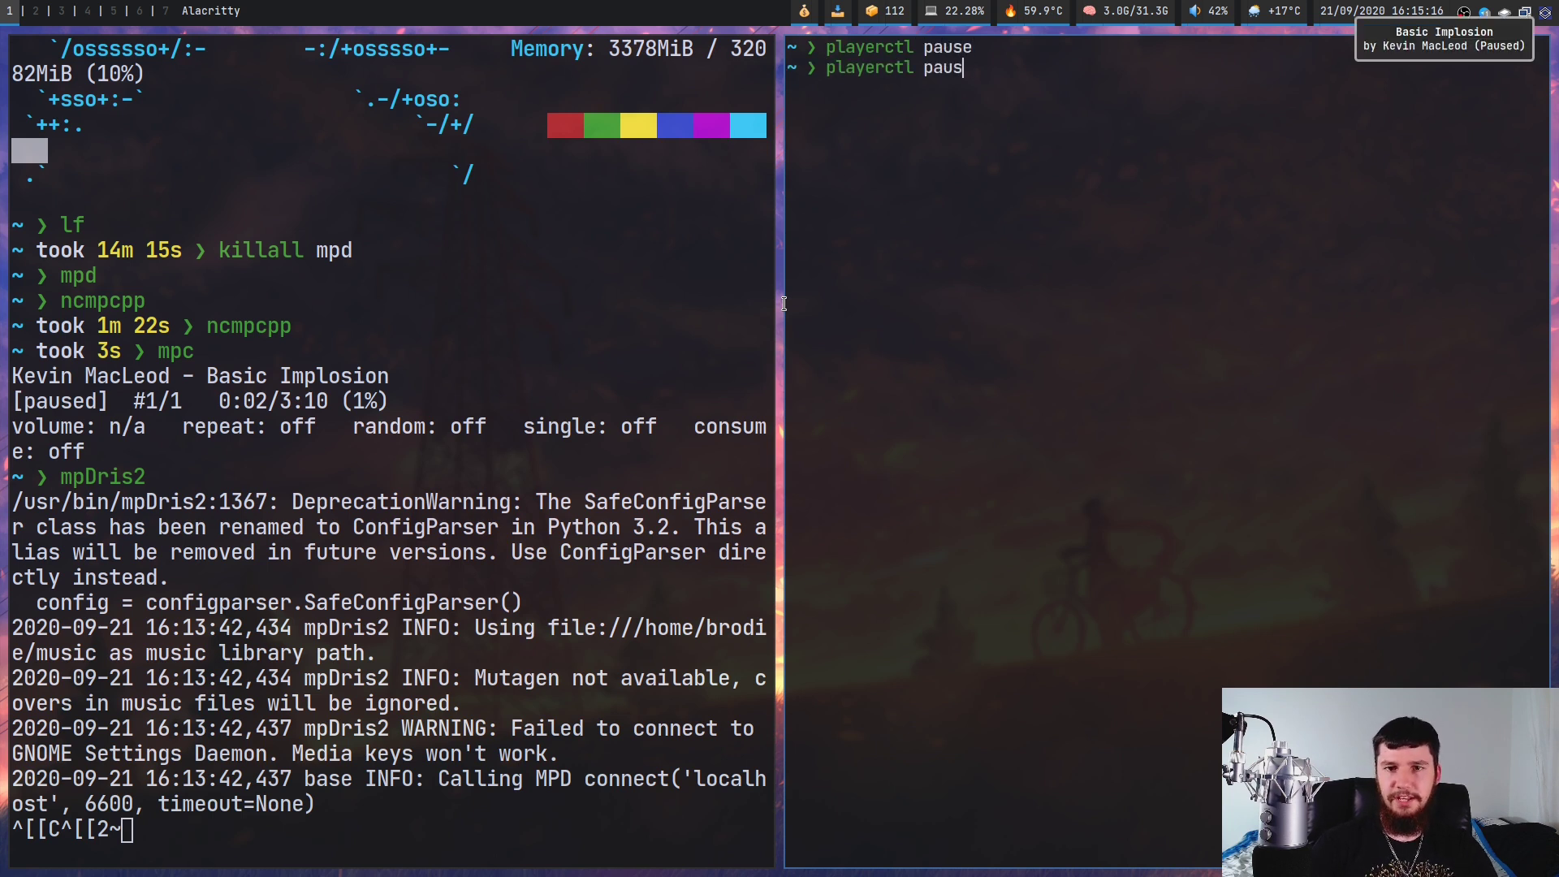
{"action": "type", "text": "play"}
{"action": "key", "text": "Return"}
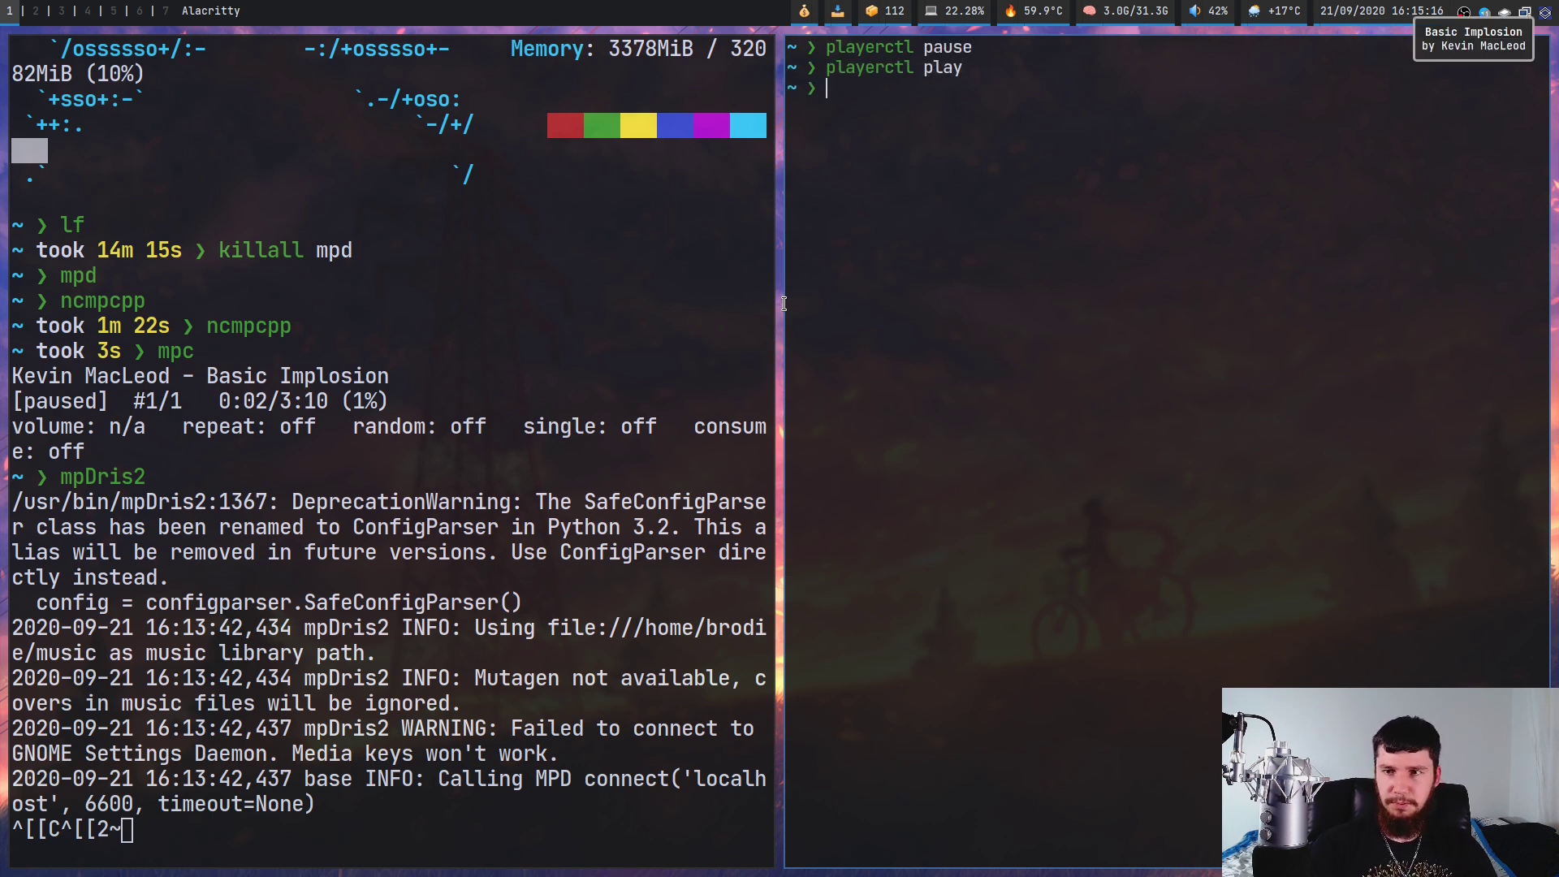
Run 'playerctl play-pause' to pause Basic Implosion, then type and clear 'playerctl next'
{"action": "type", "text": "player"}
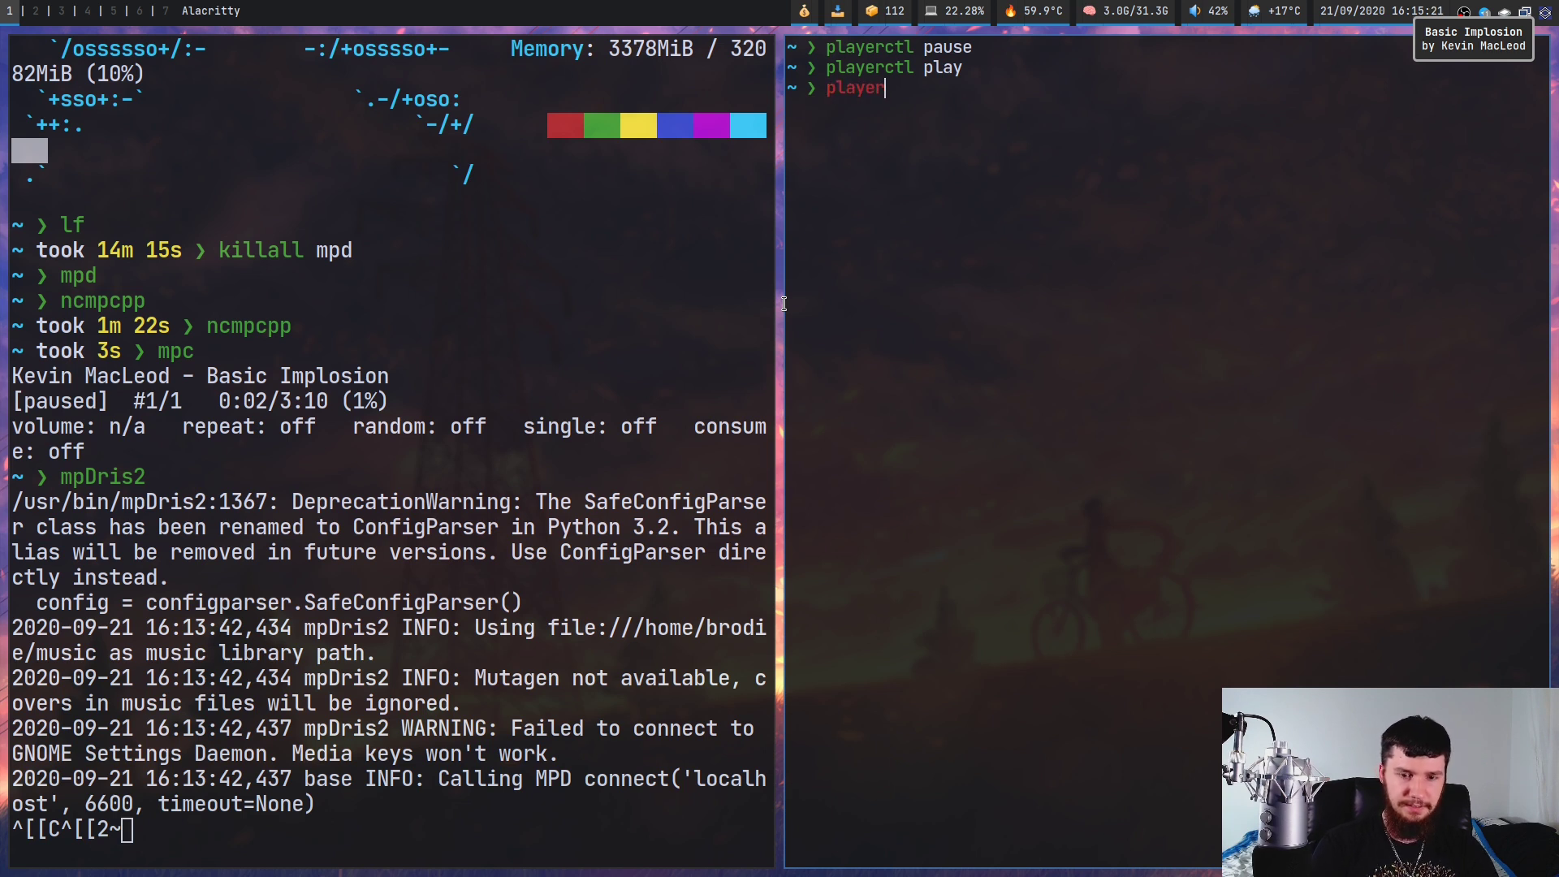
{"action": "type", "text": "ctl play"}
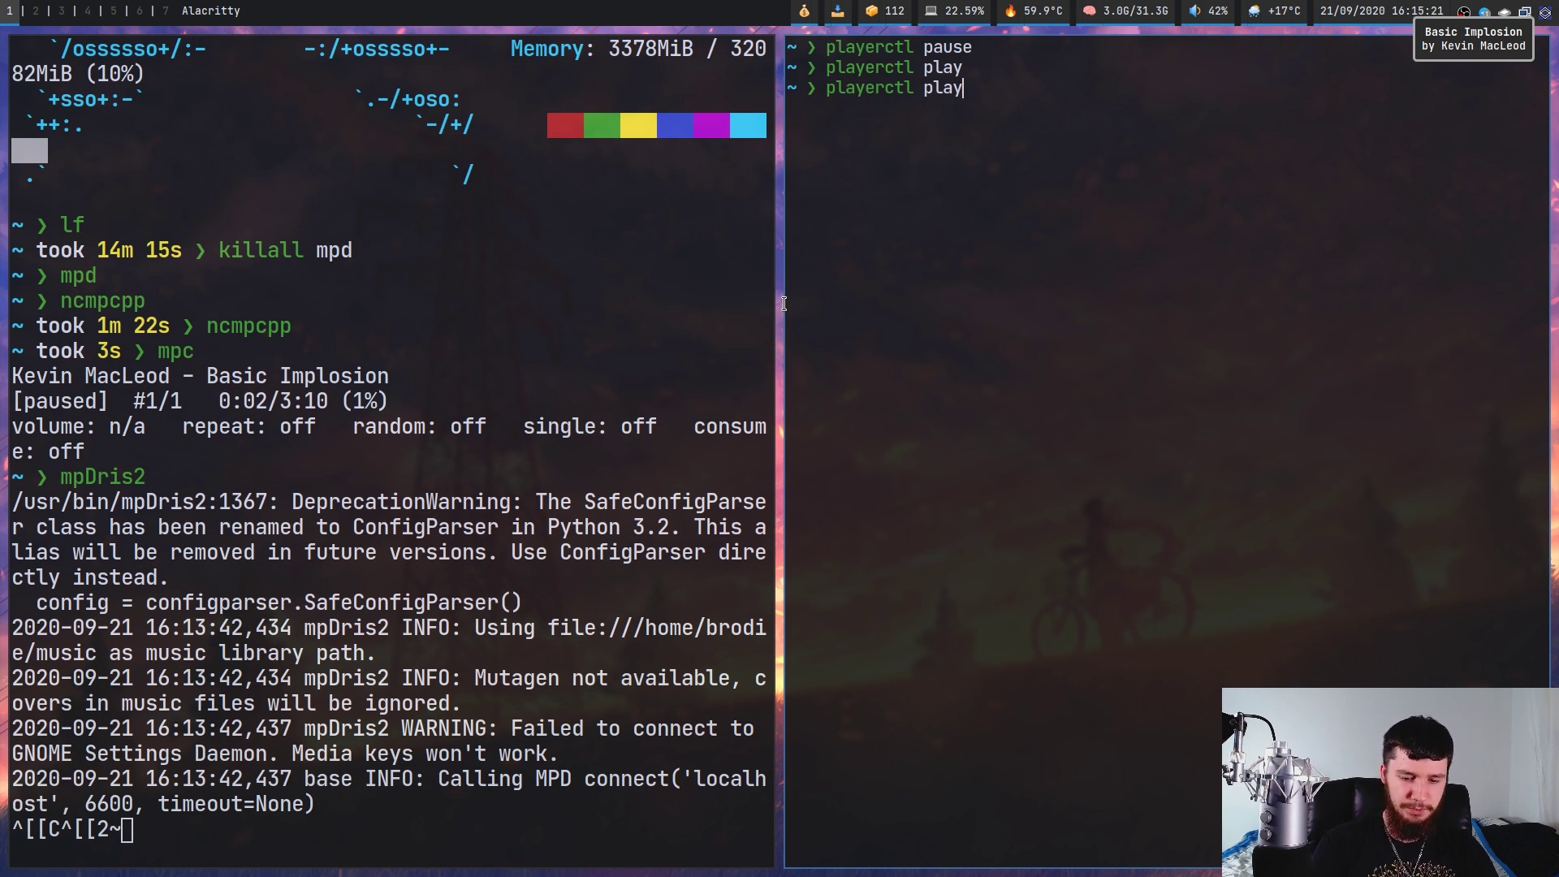
{"action": "type", "text": "-pause"}
{"action": "key", "text": "BackSpace"}
{"action": "key", "text": "BackSpace"}
{"action": "key", "text": "BackSpace"}
{"action": "key", "text": "BackSpace"}
{"action": "key", "text": "BackSpace"}
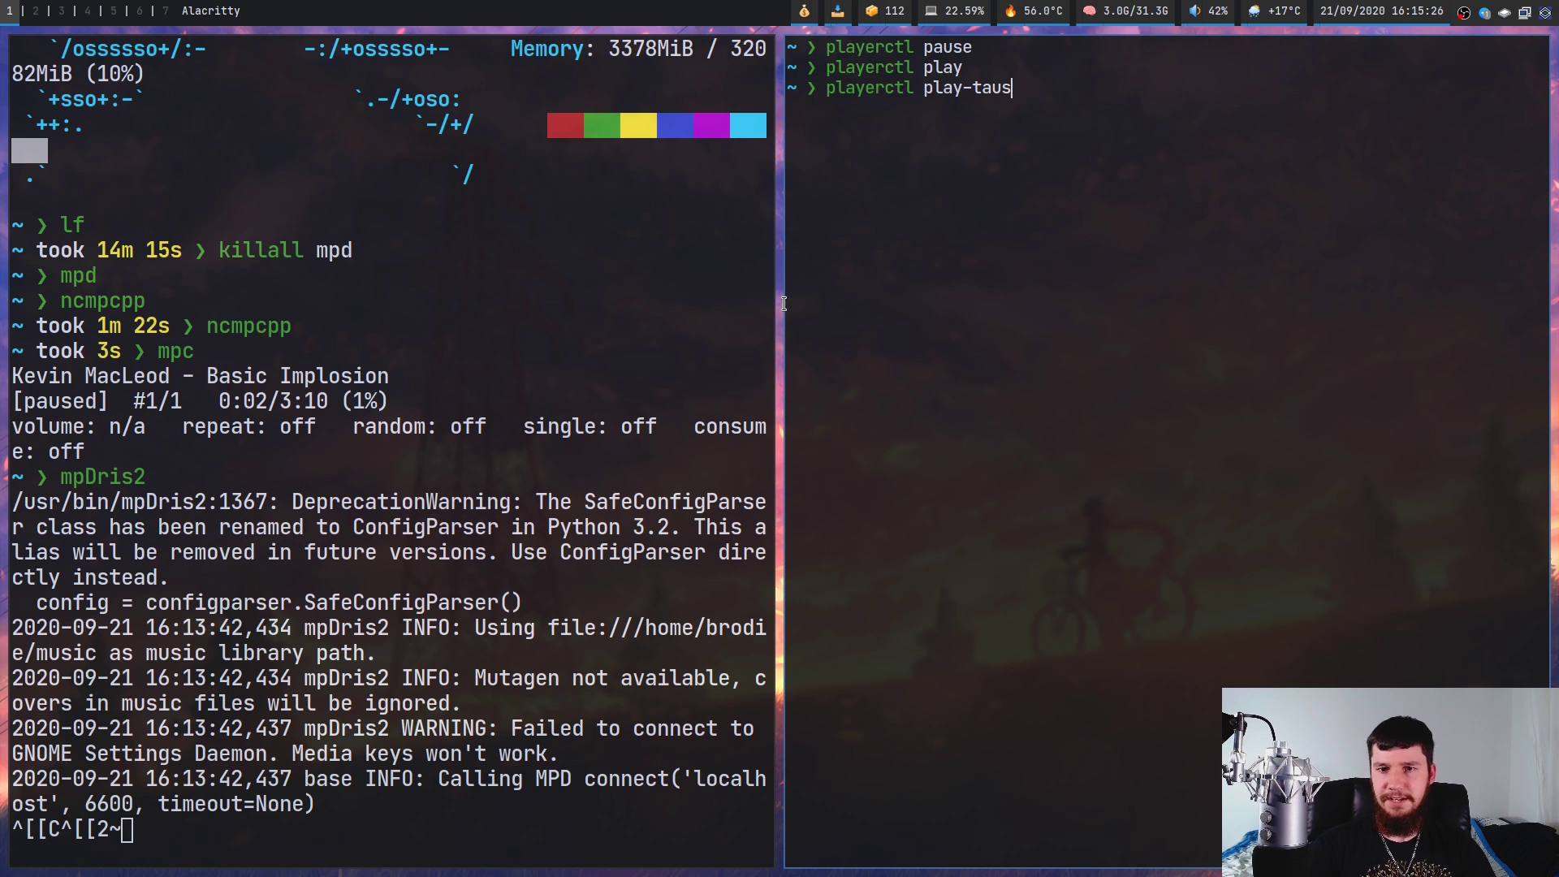
{"action": "type", "text": "pause"}
{"action": "key", "text": "BackSpace"}
{"action": "key", "text": "BackSpace"}
{"action": "key", "text": "BackSpace"}
{"action": "type", "text": "use"}
{"action": "key", "text": "Return"}
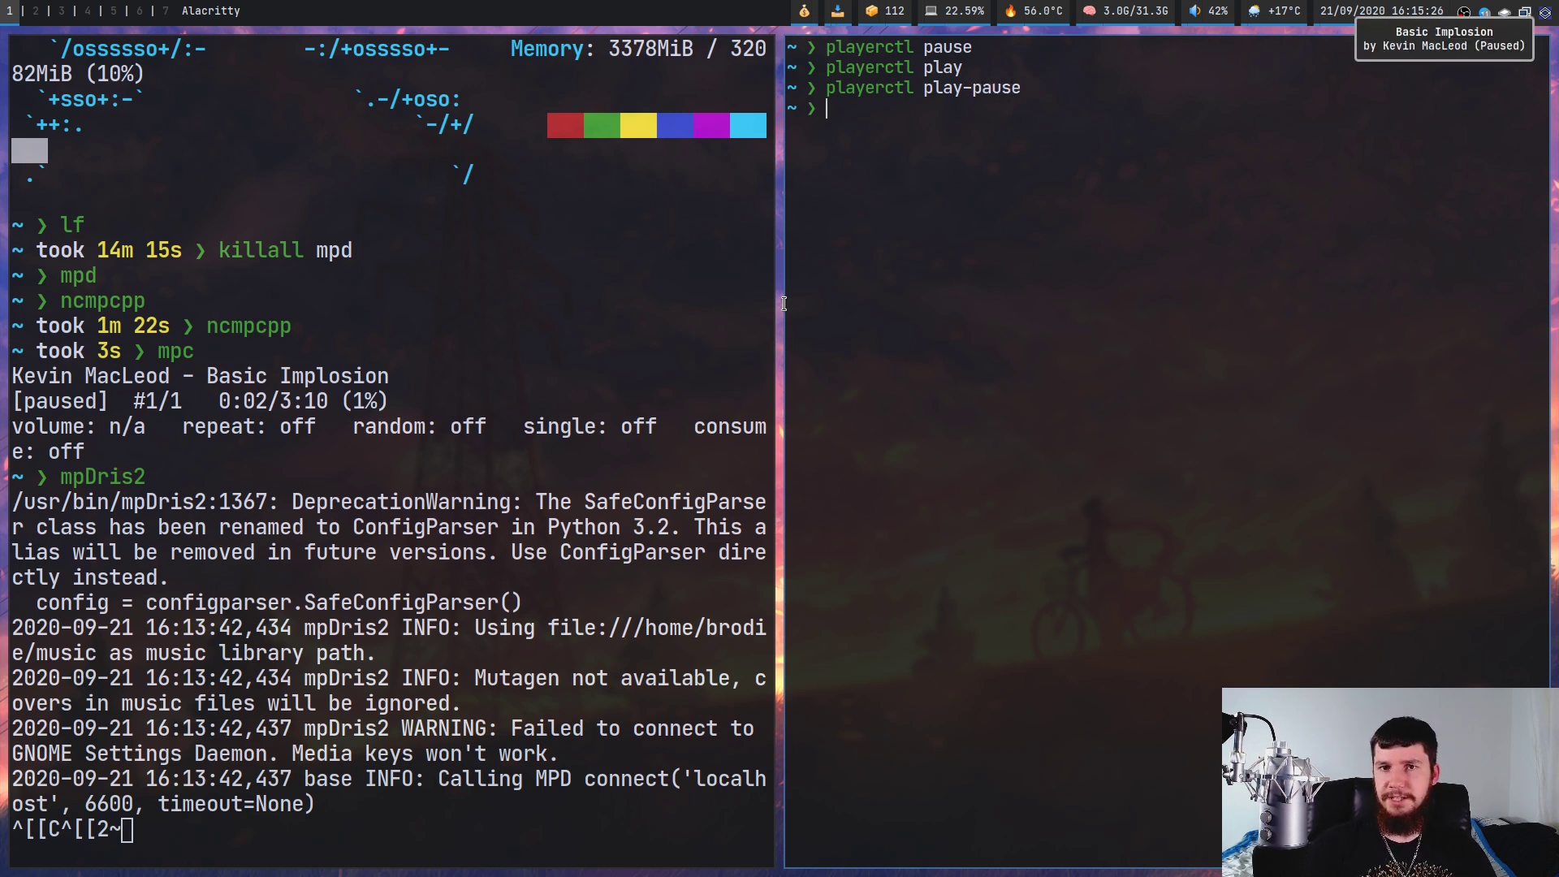
{"action": "type", "text": "playerctl ne"}
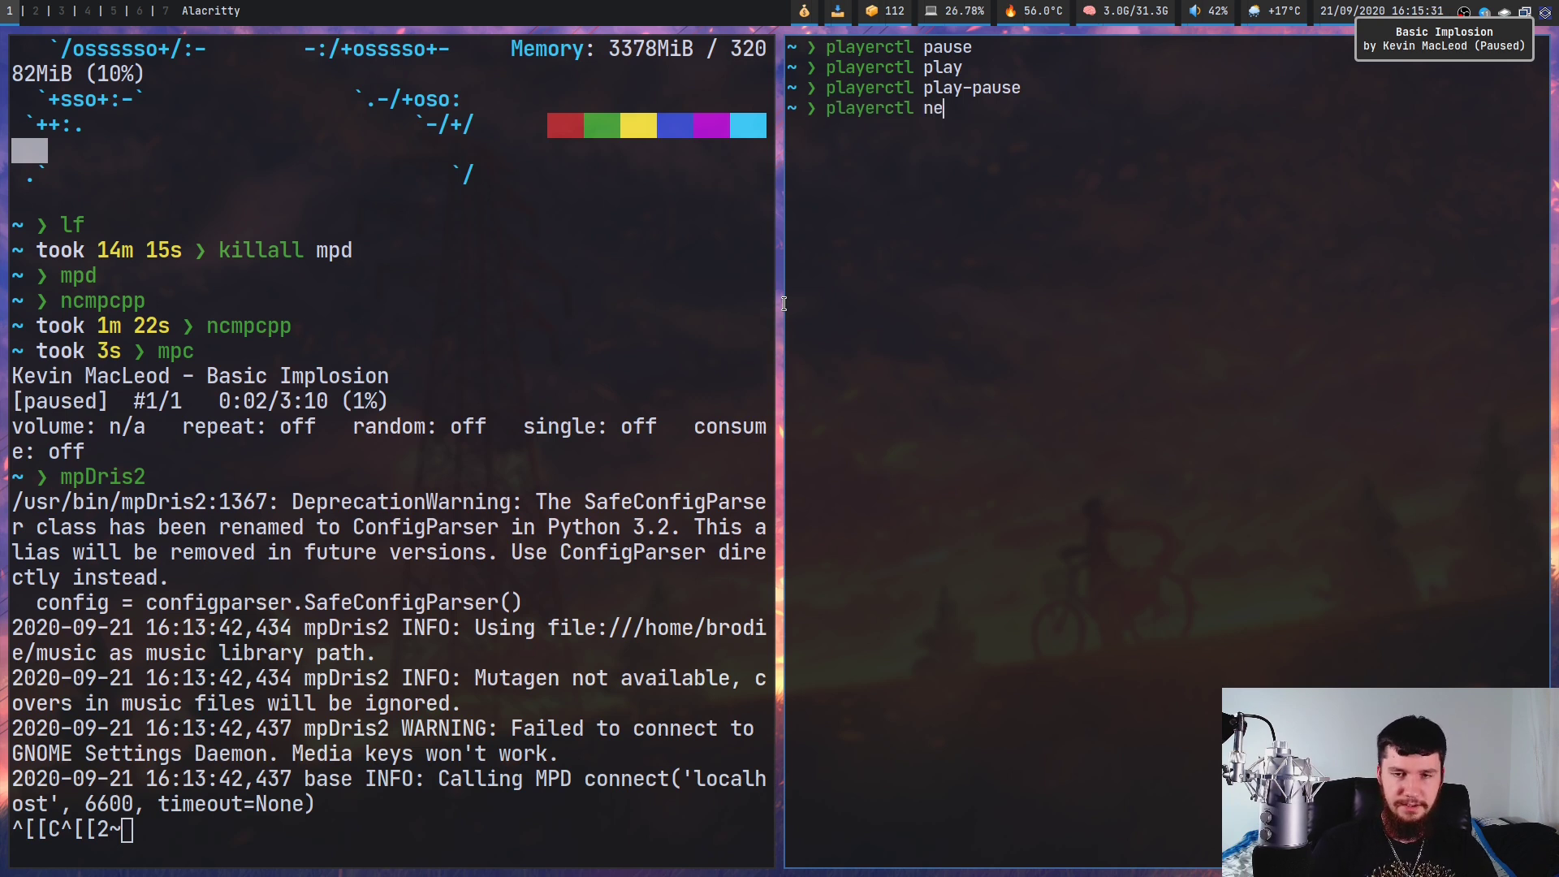
{"action": "type", "text": "xt"}
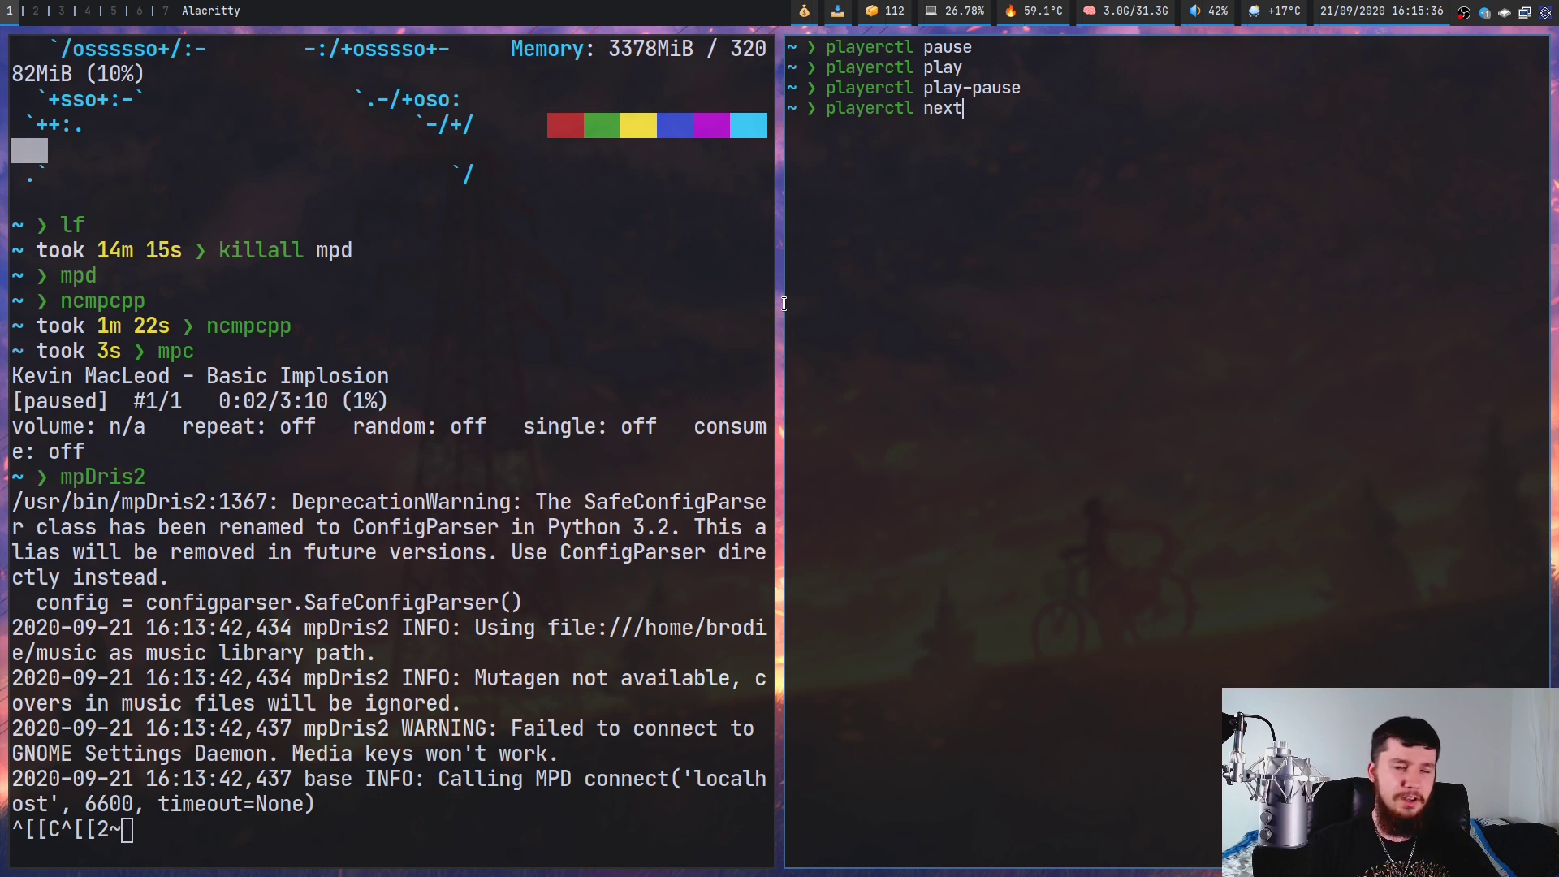
{"action": "key", "text": "BackSpace"}
{"action": "key", "text": "BackSpace"}
{"action": "key", "text": "BackSpace"}
{"action": "key", "text": "BackSpace"}
{"action": "key", "text": "BackSpace"}
{"action": "key", "text": "BackSpace"}
{"action": "key", "text": "BackSpace"}
{"action": "key", "text": "BackSpace"}
{"action": "key", "text": "BackSpace"}
{"action": "key", "text": "BackSpace"}
{"action": "key", "text": "BackSpace"}
{"action": "key", "text": "BackSpace"}
{"action": "key", "text": "BackSpace"}
{"action": "key", "text": "BackSpace"}
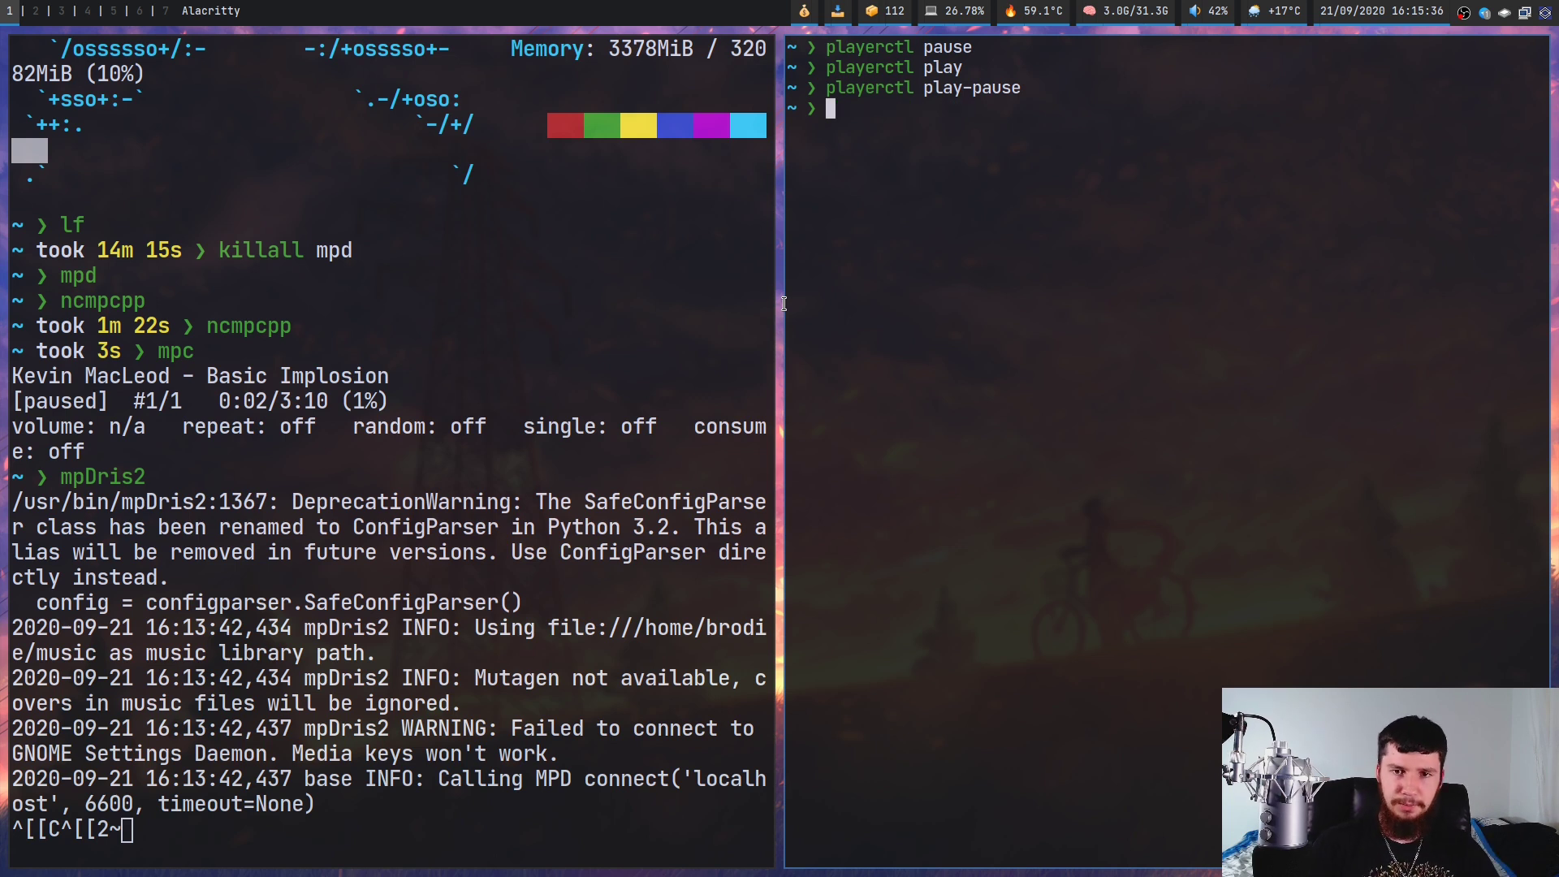
Open the playerctl manual page with 'man playerctl' and scroll through it
{"action": "type", "text": "ma"}
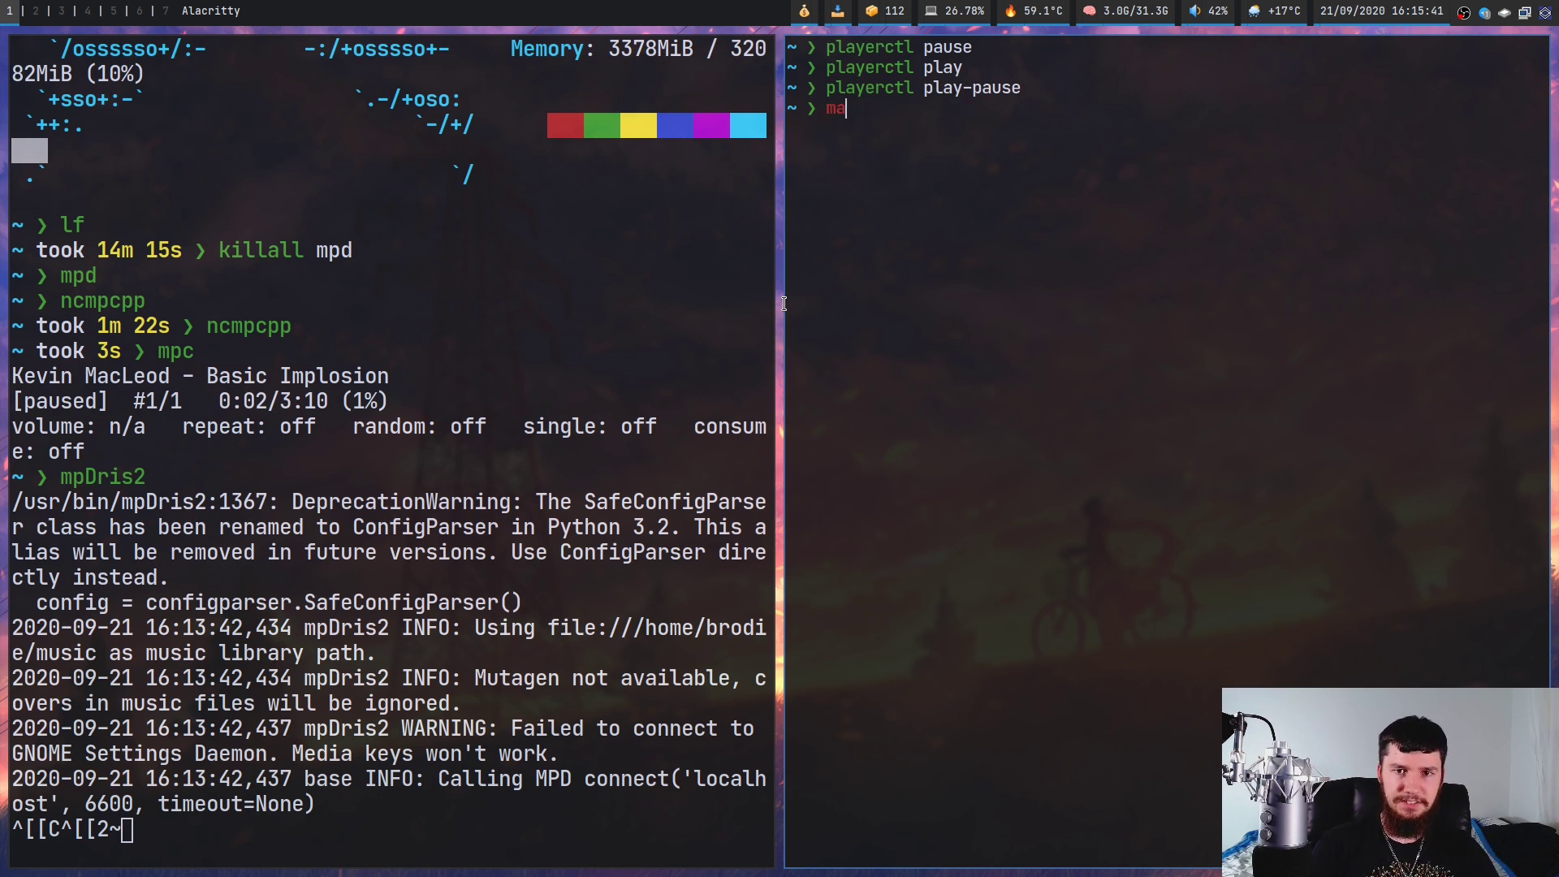
{"action": "type", "text": "n playerctl"}
{"action": "key", "text": "Return"}
{"action": "scroll", "coordinate": [1130, 326], "scroll_direction": "down", "scroll_amount": 3}
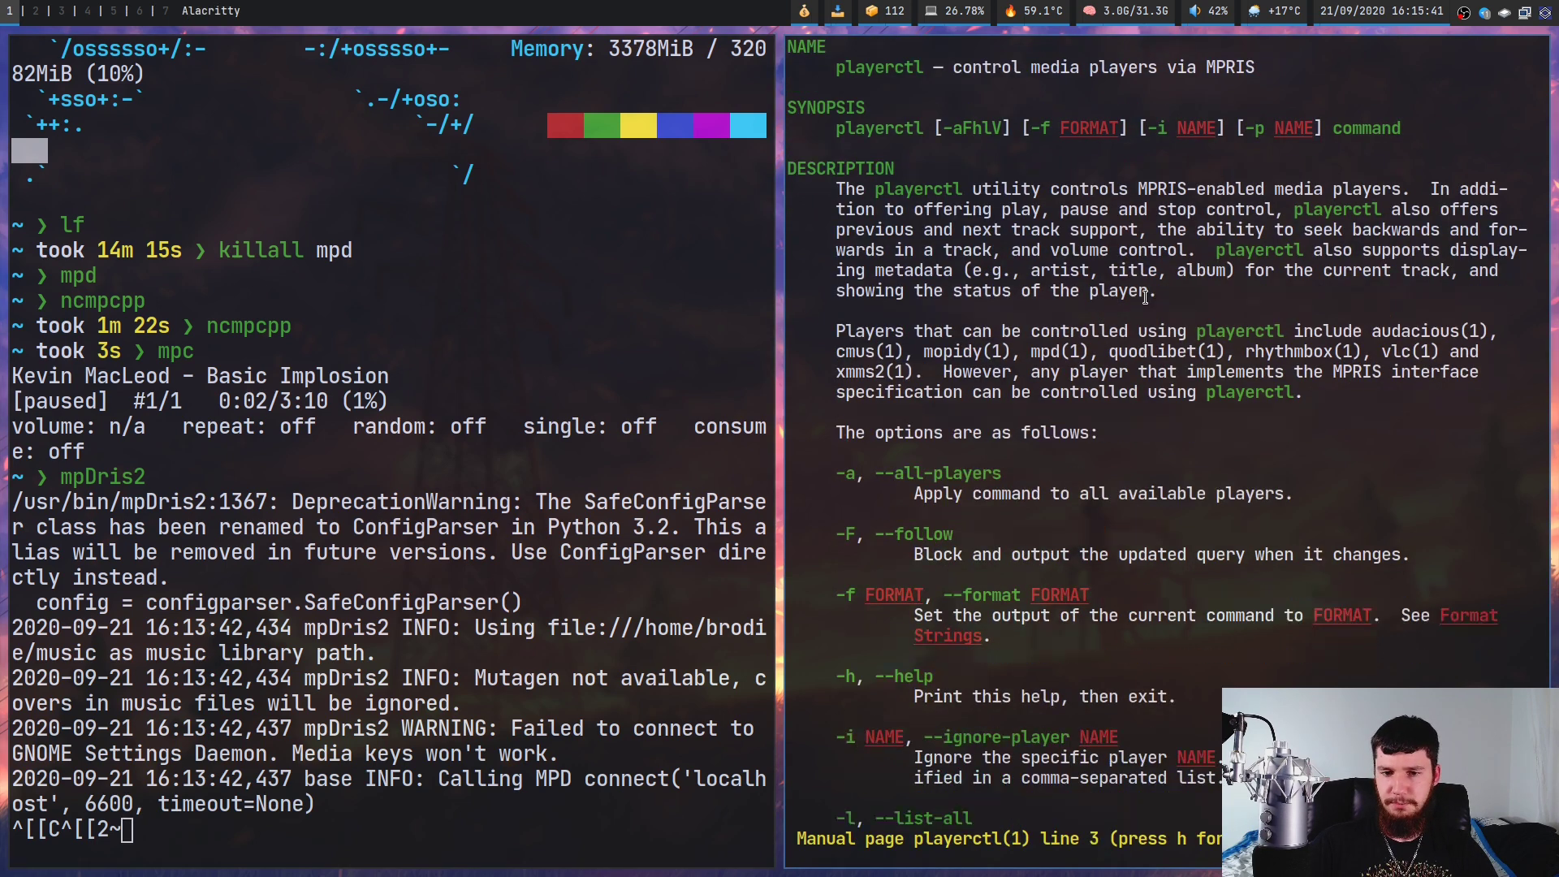
{"action": "scroll", "coordinate": [1130, 327], "scroll_direction": "down", "scroll_amount": 1}
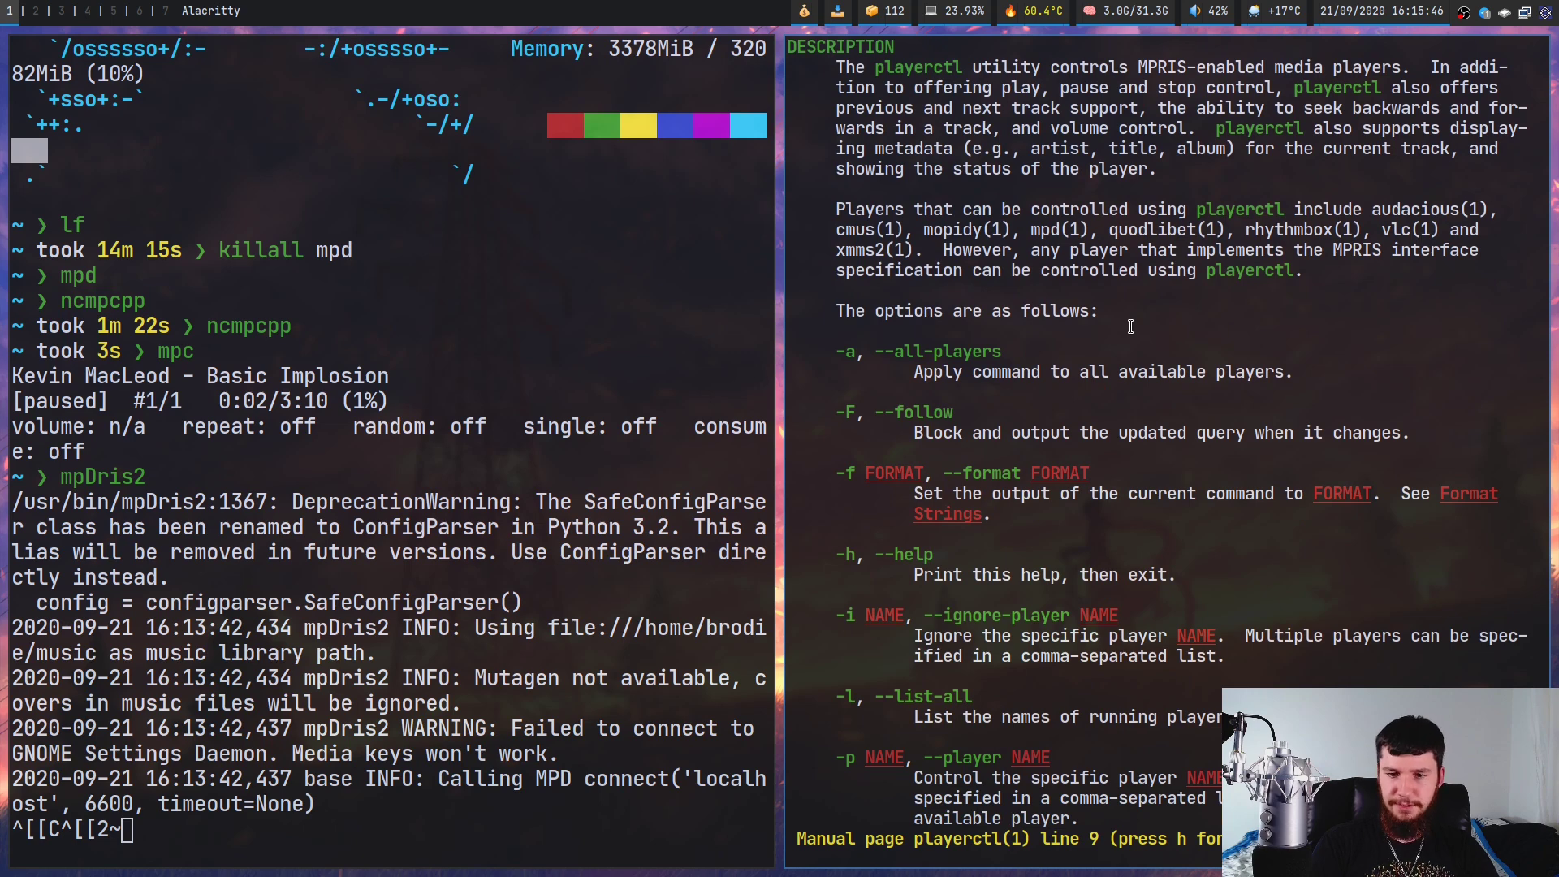
{"action": "scroll", "coordinate": [1130, 326], "scroll_direction": "down", "scroll_amount": 16}
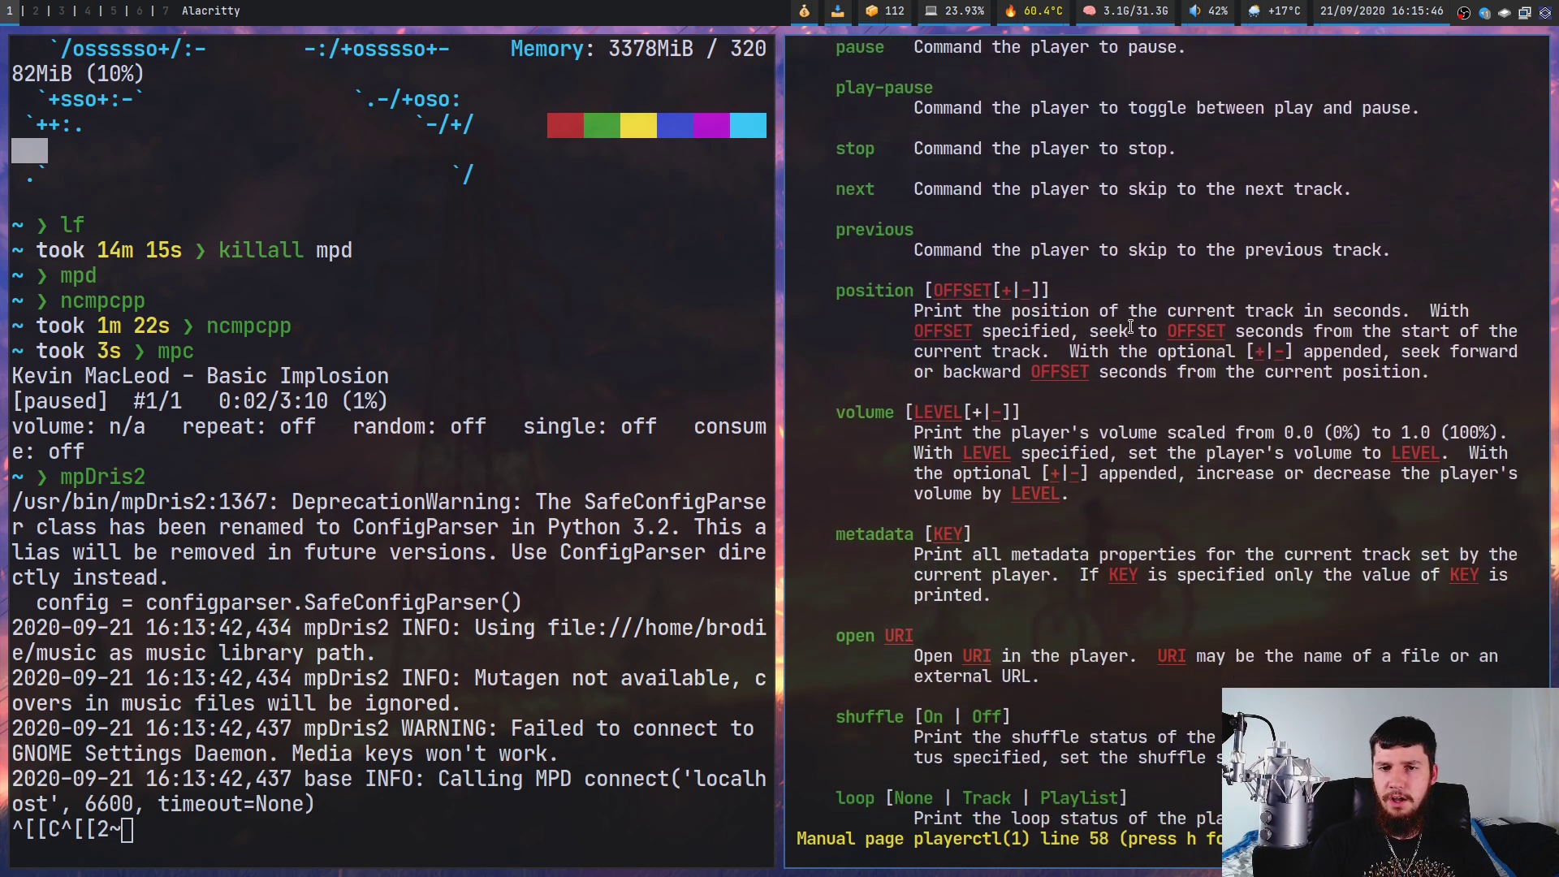
{"action": "scroll", "coordinate": [1130, 327], "scroll_direction": "down", "scroll_amount": 7}
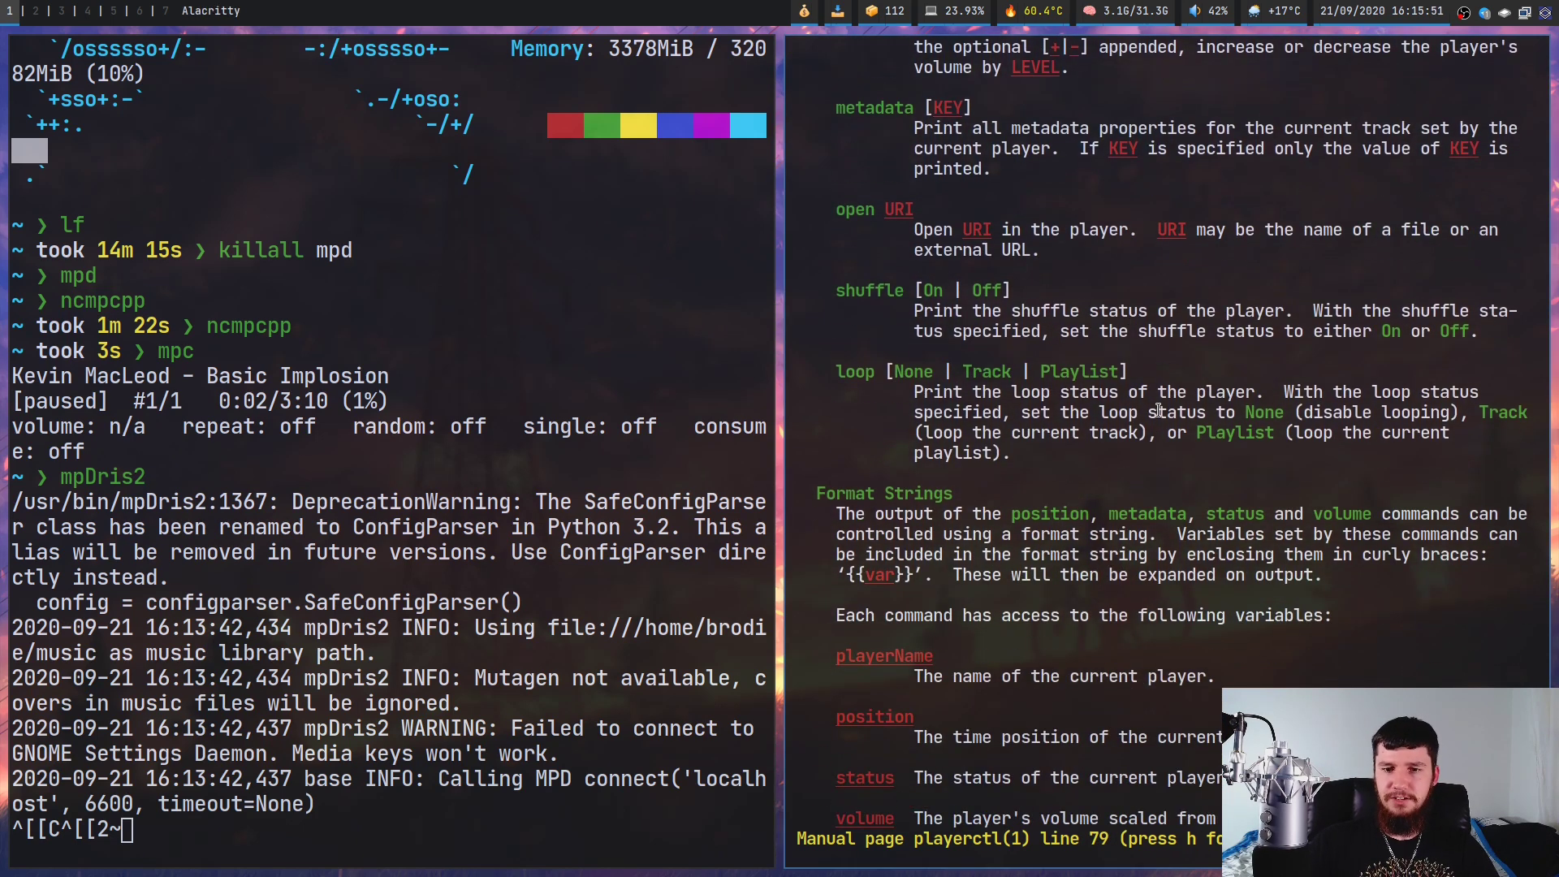
Leave 'playerctl --player=mpd' typed unrun at the prompt and launch sxhkdrc editing
{"action": "key", "text": "q"}
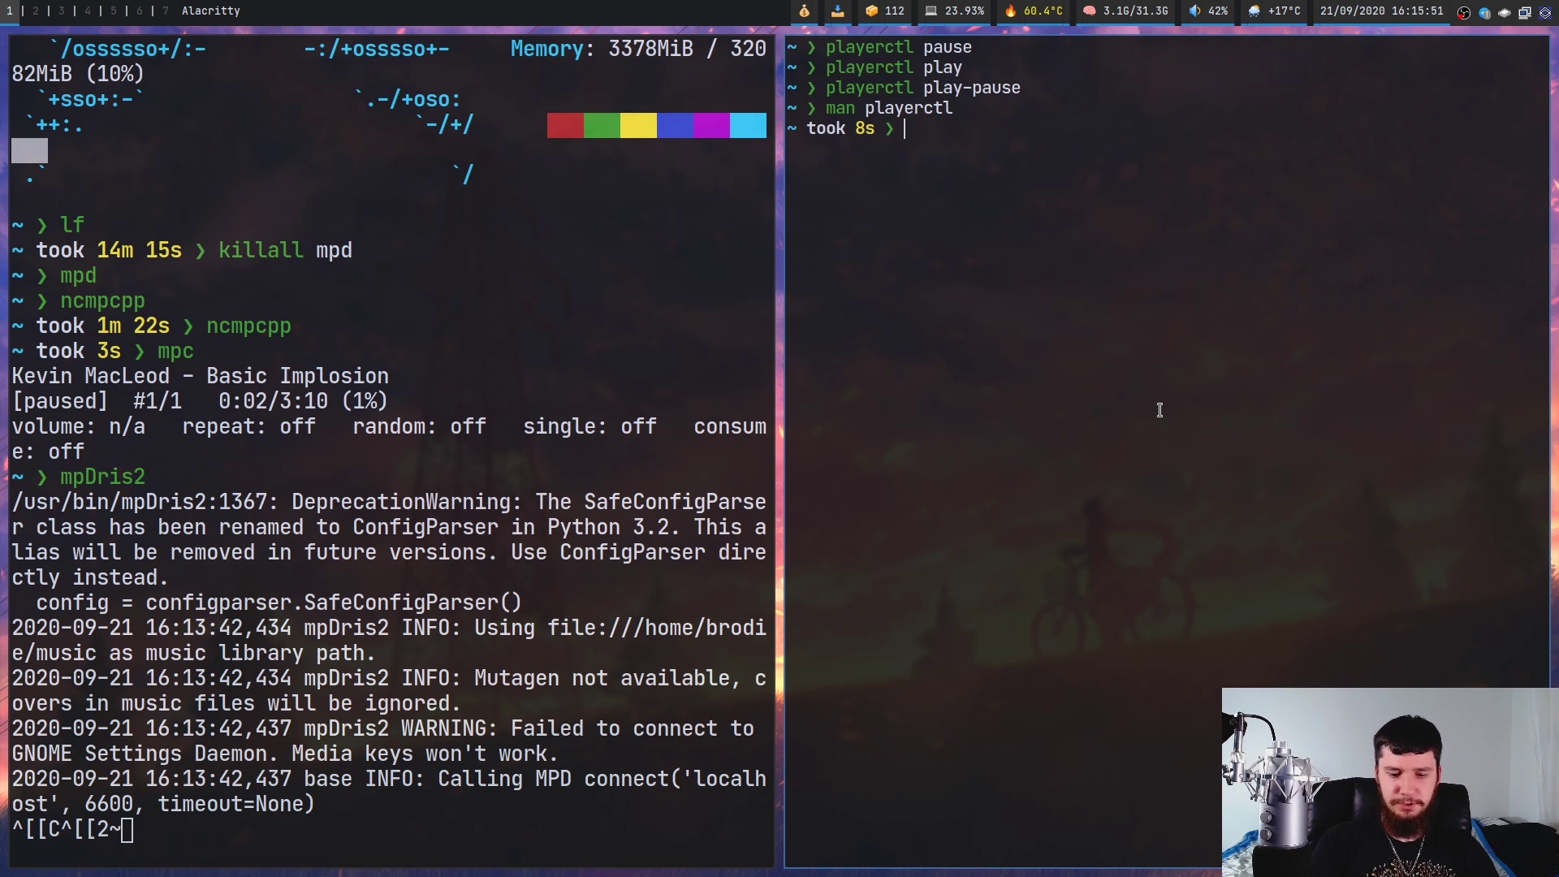
{"action": "type", "text": "playerctl --"}
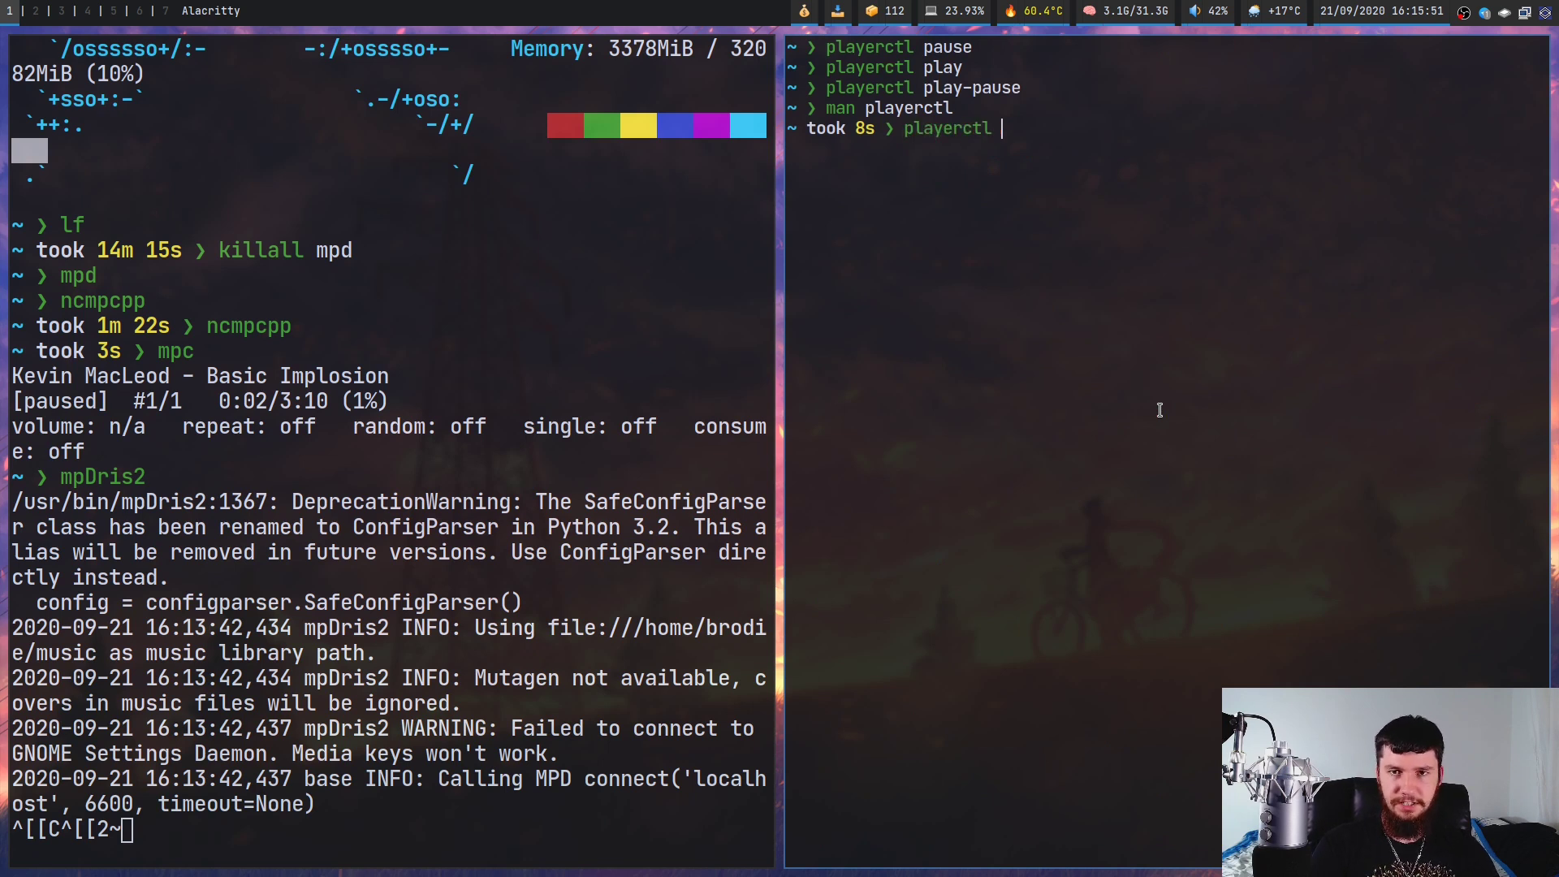
{"action": "type", "text": "player=mpd"}
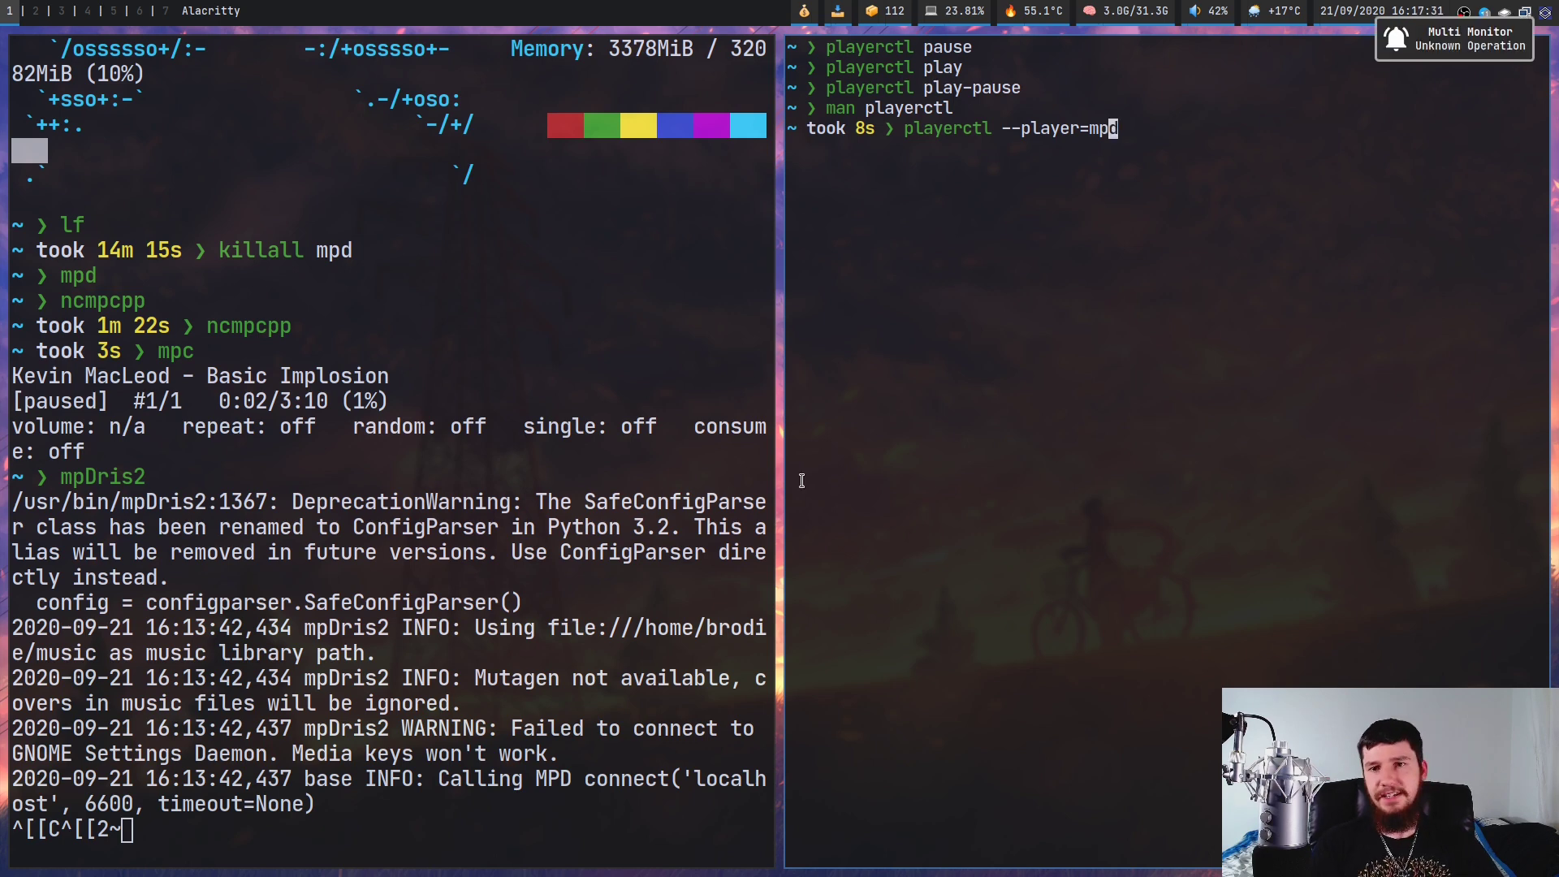
{"action": "key", "text": "super+e"}
Open sxhkdrc fullscreen in Neovim, search 'player', and highlight the super + F8 playerctl next binding
{"action": "key", "text": "Return"}
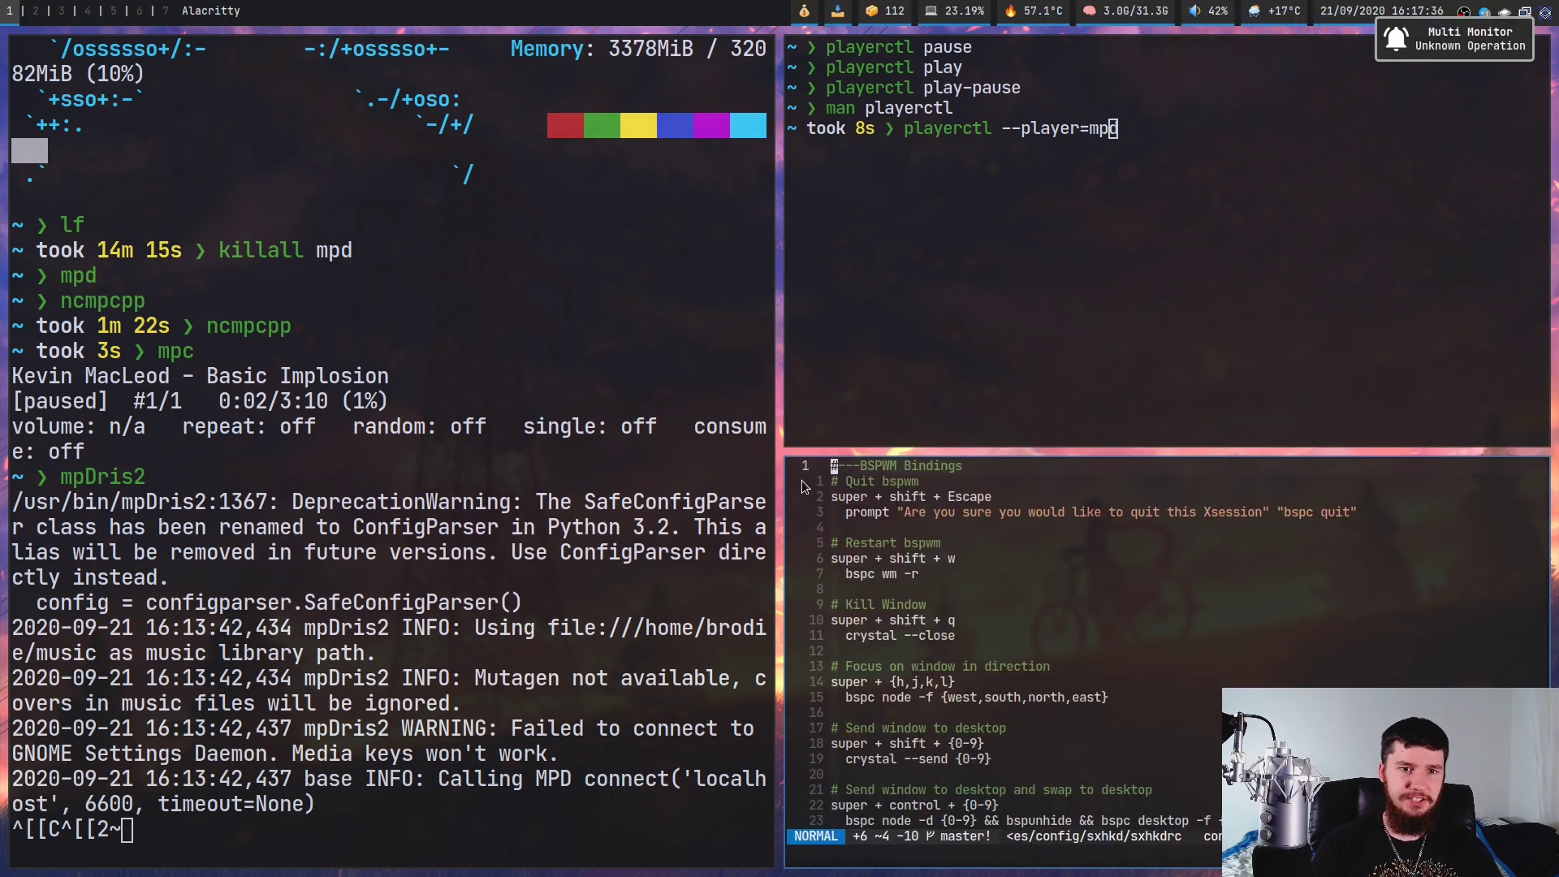
{"action": "key", "text": "super+f"}
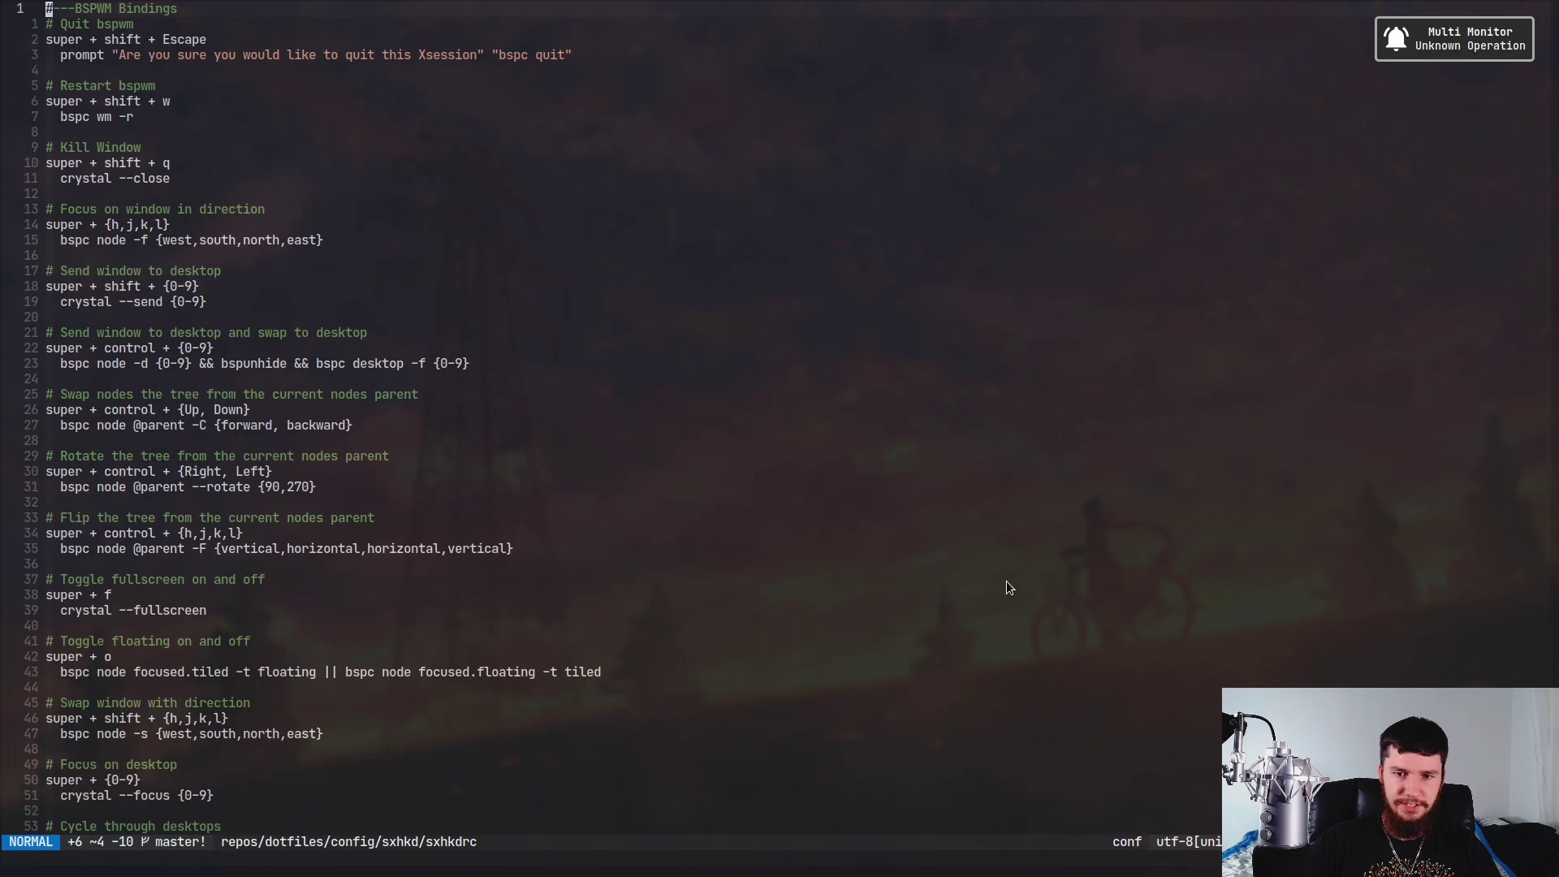
{"action": "scroll", "coordinate": [972, 597], "scroll_direction": "down", "scroll_amount": 3}
{"action": "type", "text": "/player"}
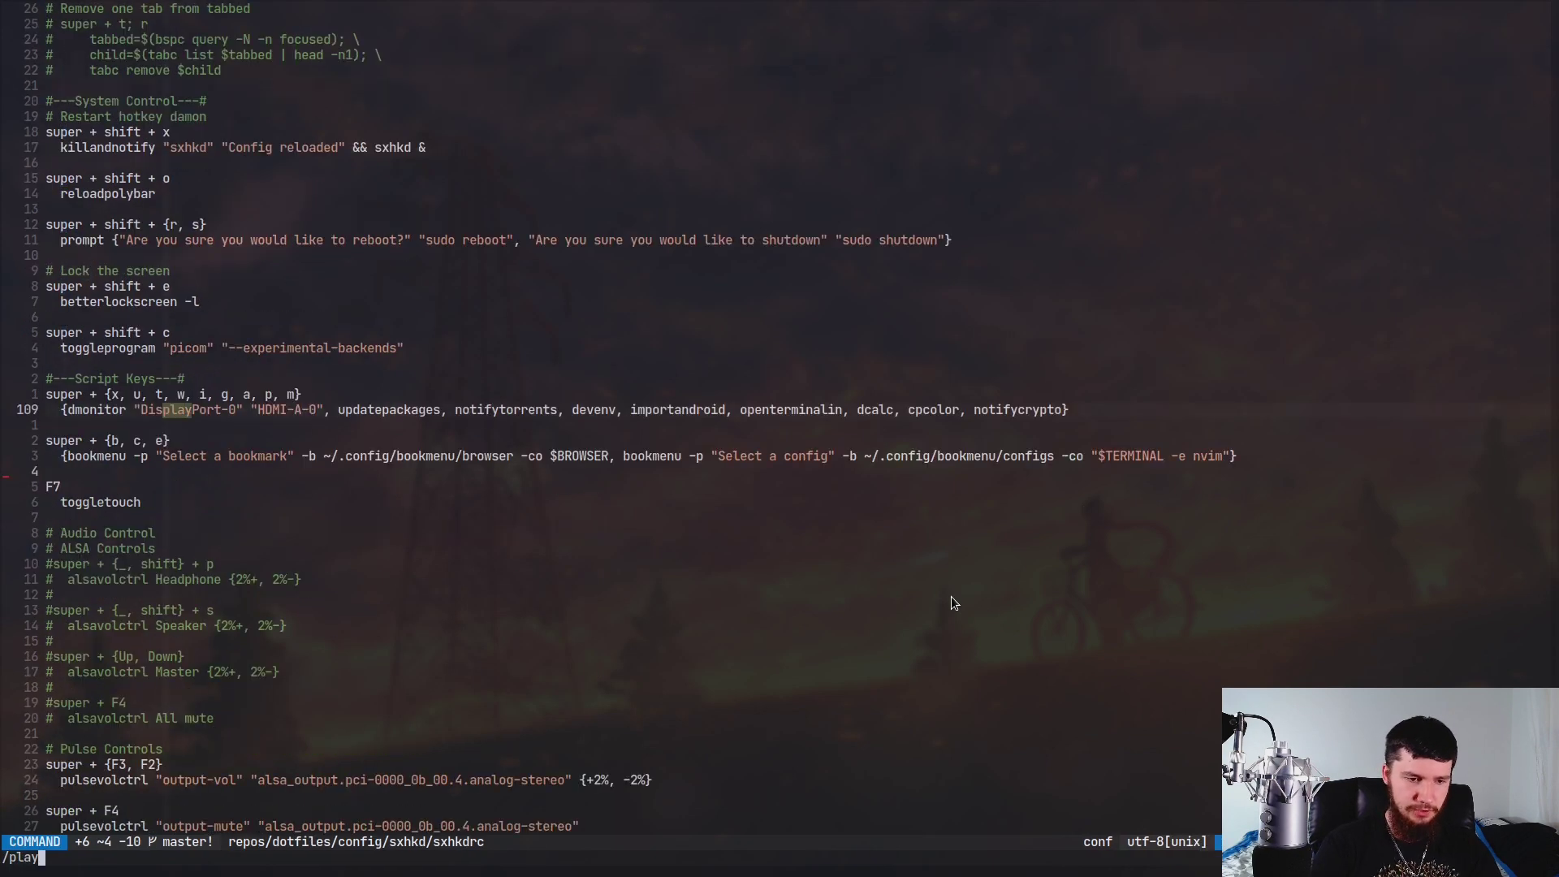
{"action": "key", "text": "Return"}
{"action": "key", "text": "ctrl+shift+equal"}
{"action": "key", "text": "ctrl+shift+equal"}
{"action": "key", "text": "ctrl+shift+equal"}
{"action": "key", "text": "ctrl+shift+equal"}
{"action": "key", "text": "ctrl+shift+equal"}
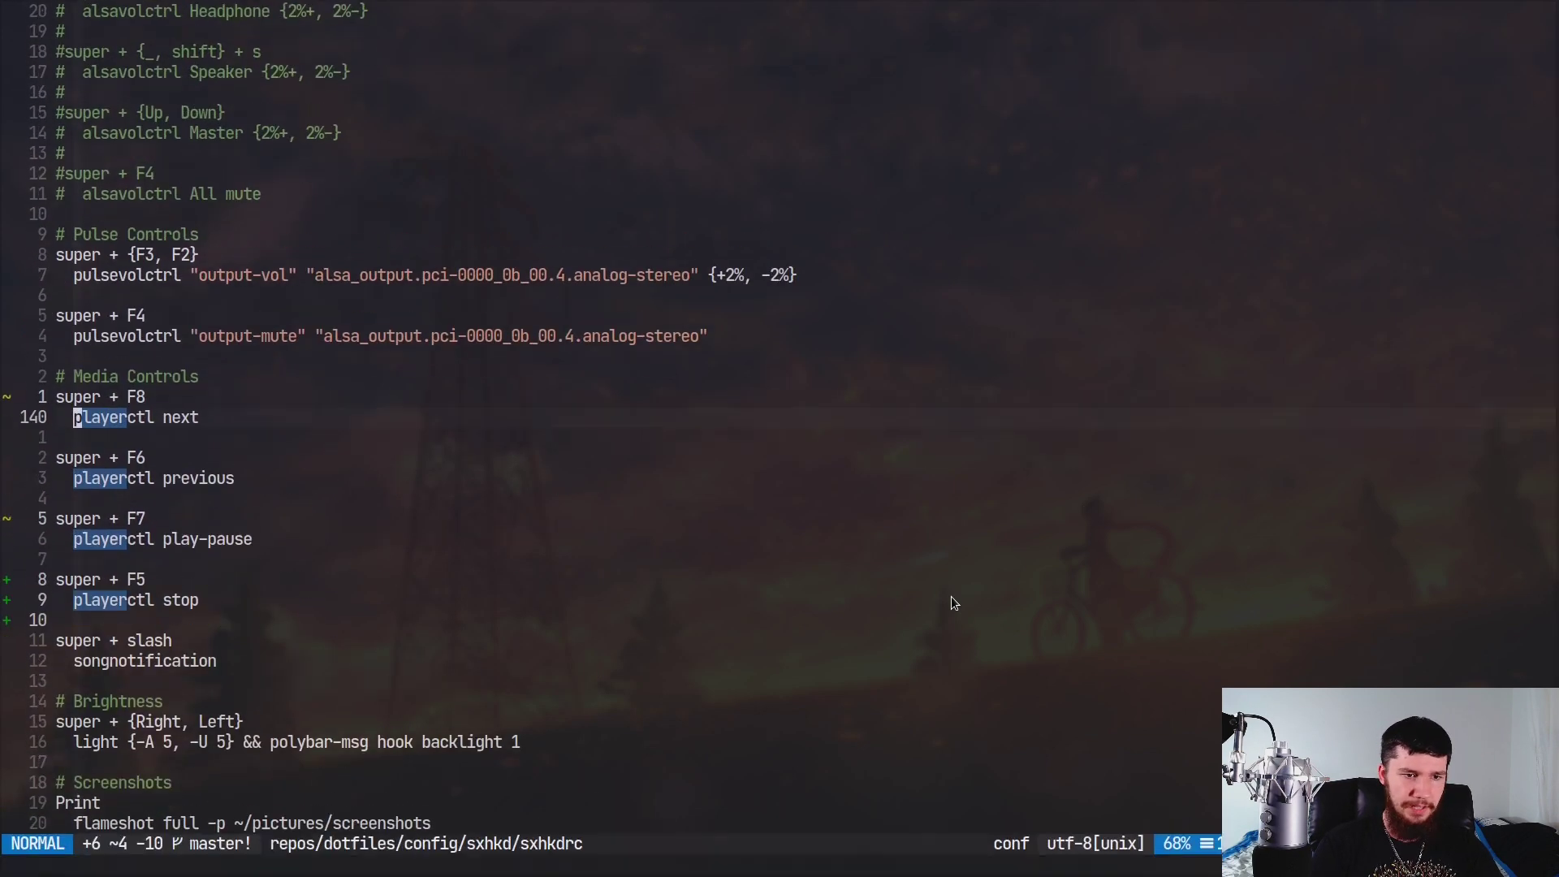
{"action": "key", "text": "j"}
{"action": "key", "text": "j"}
{"action": "key", "text": "j"}
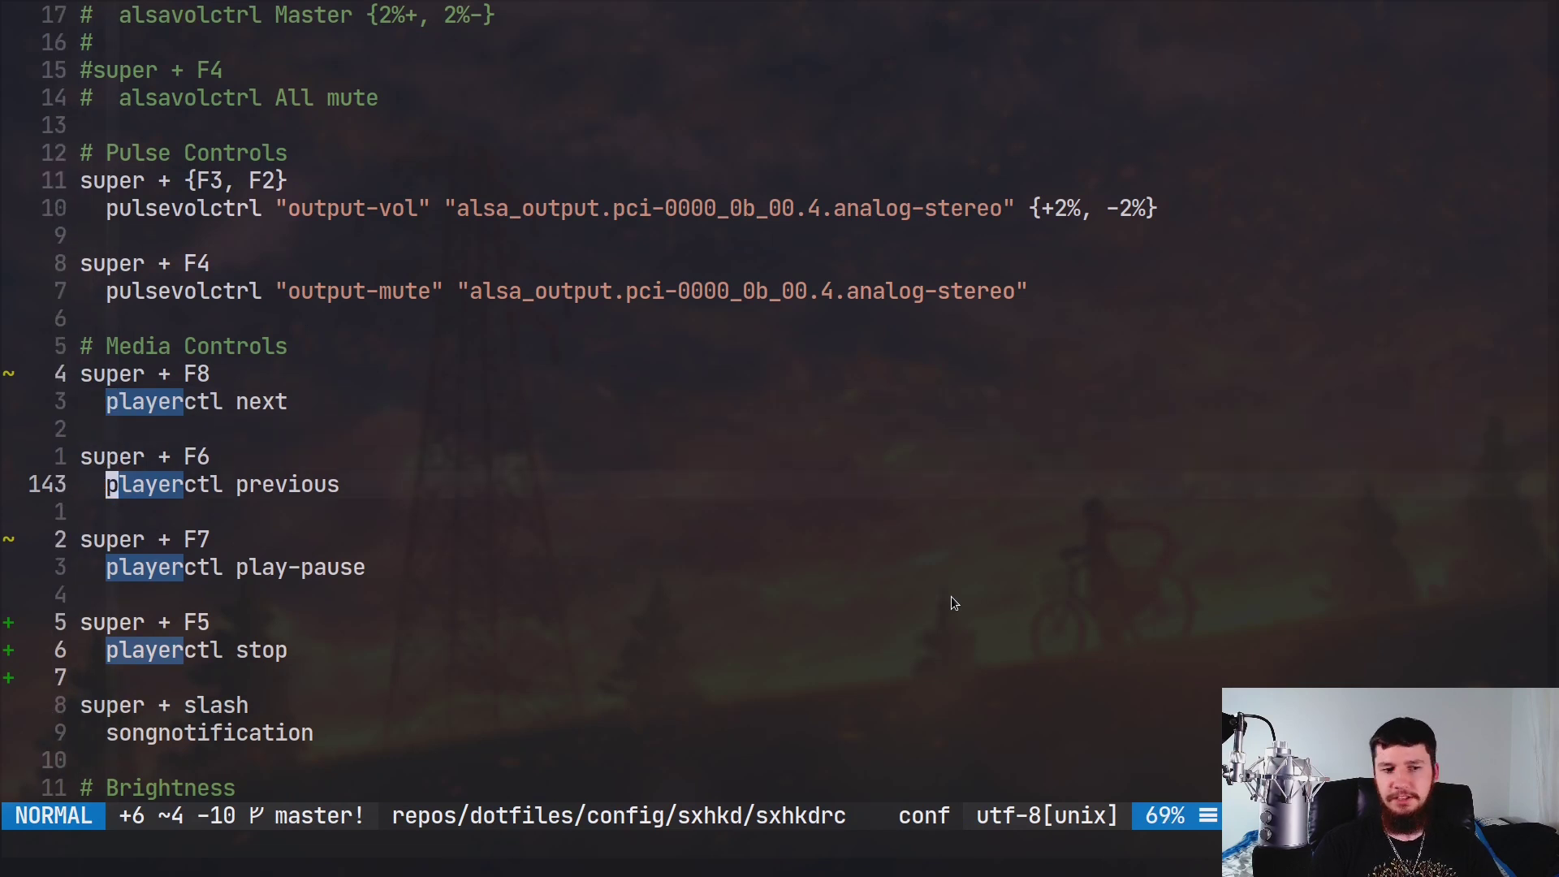
{"action": "key", "text": "k"}
{"action": "key", "text": "k"}
{"action": "key", "text": "k"}
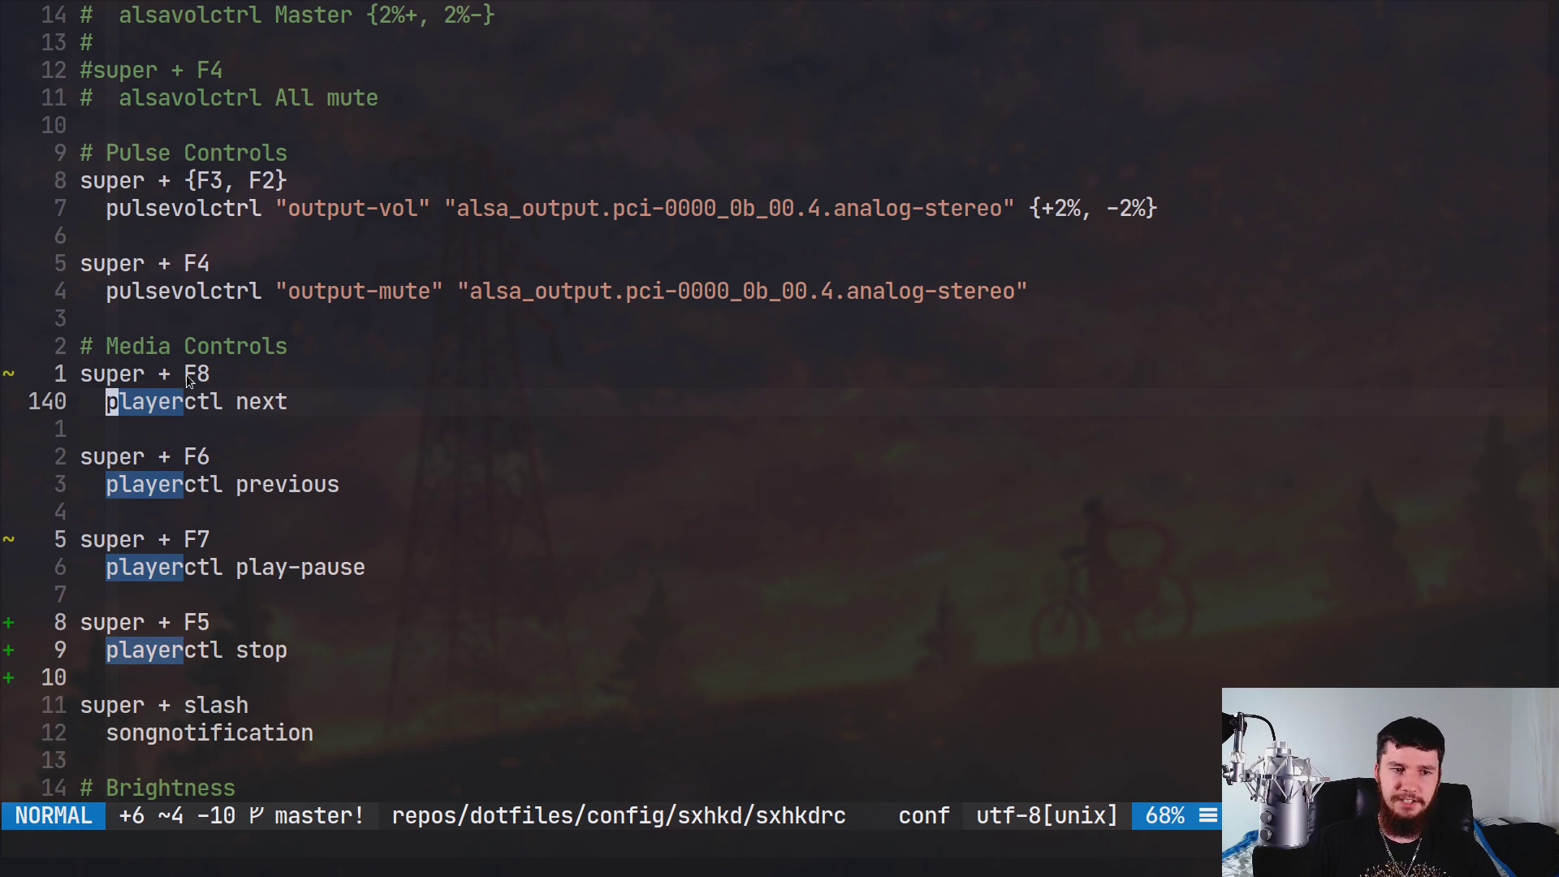
{"action": "left_click_drag", "start_coordinate": [187, 373], "coordinate": [216, 378]}
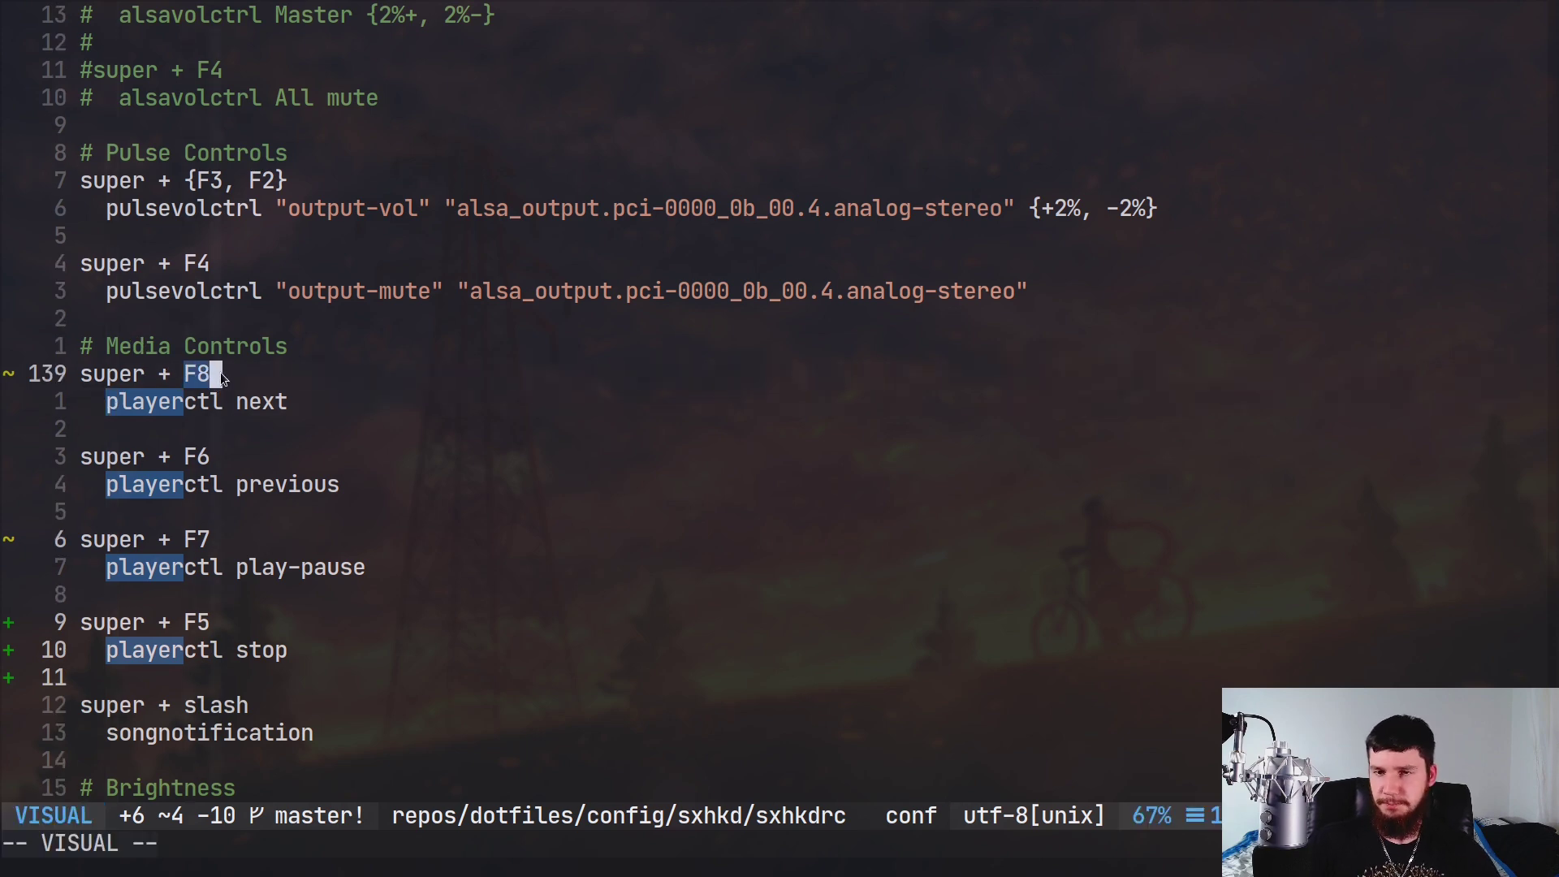
{"action": "key", "text": "super+f"}
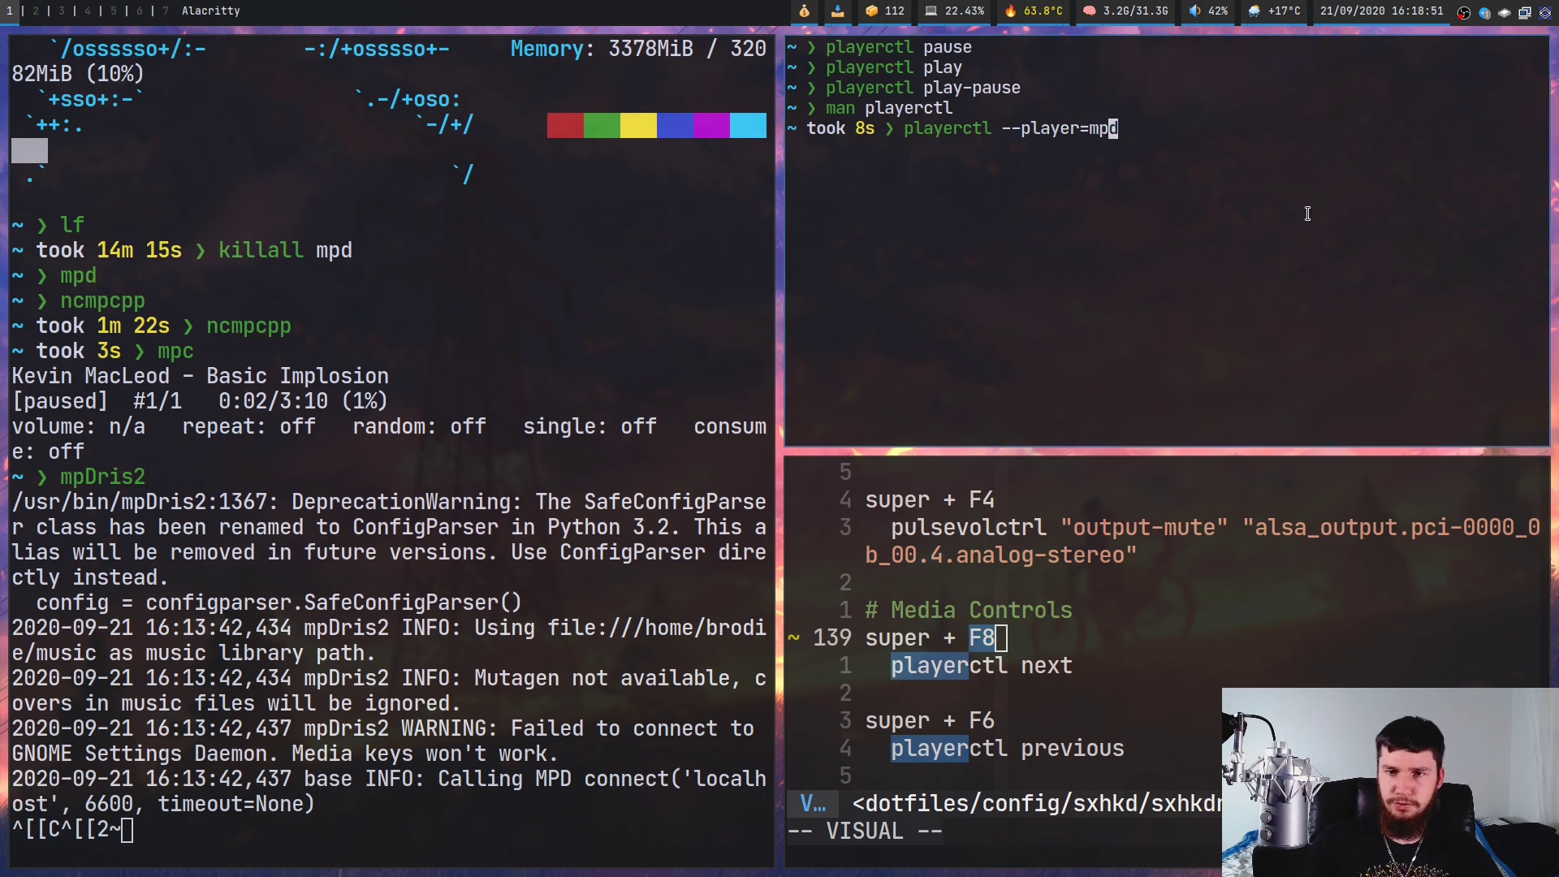
Clear the prompt, launch lf, jump to ~/.config, and search for the X11 folder
{"action": "key", "text": "ctrl+u"}
{"action": "type", "text": "v ."}
{"action": "key", "text": "BackSpace"}
{"action": "key", "text": "BackSpace"}
{"action": "key", "text": "BackSpace"}
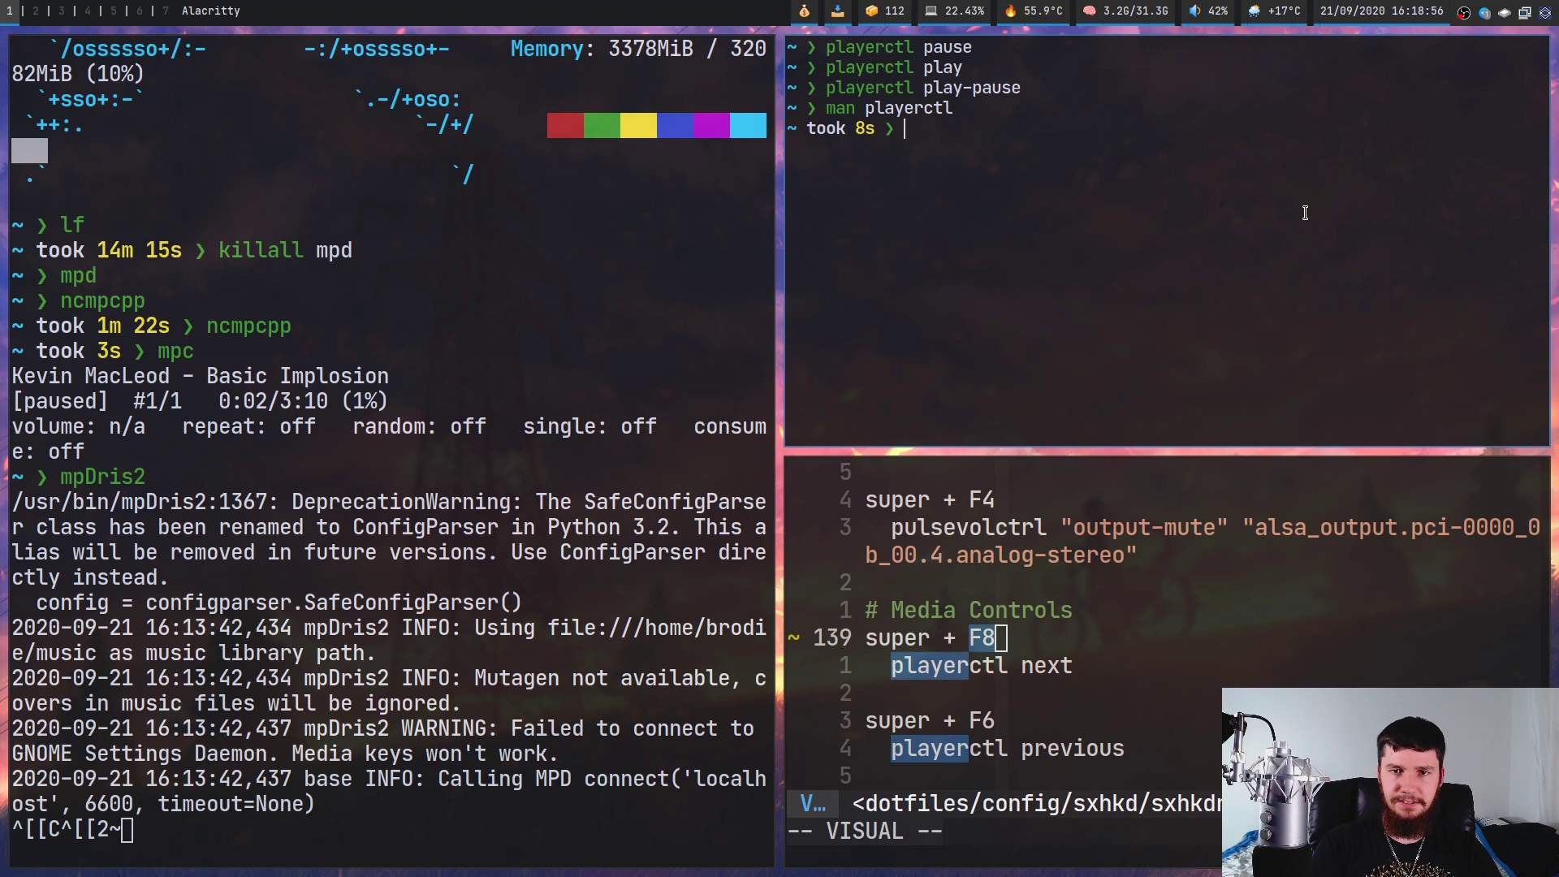
{"action": "type", "text": "lf"}
{"action": "key", "text": "Return"}
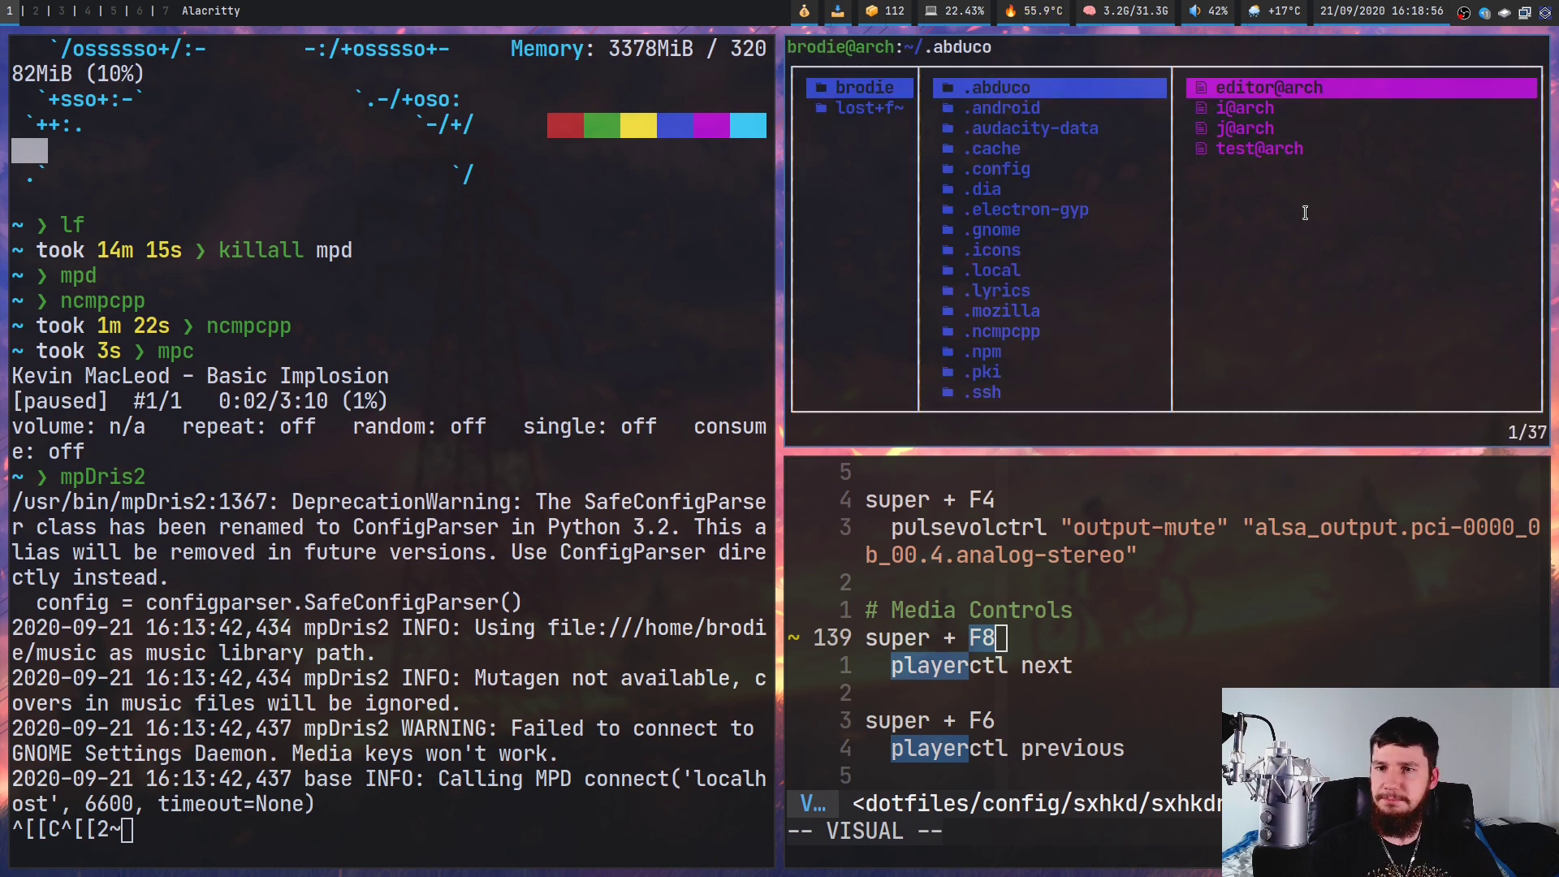
{"action": "key", "text": "g"}
{"action": "key", "text": "c"}
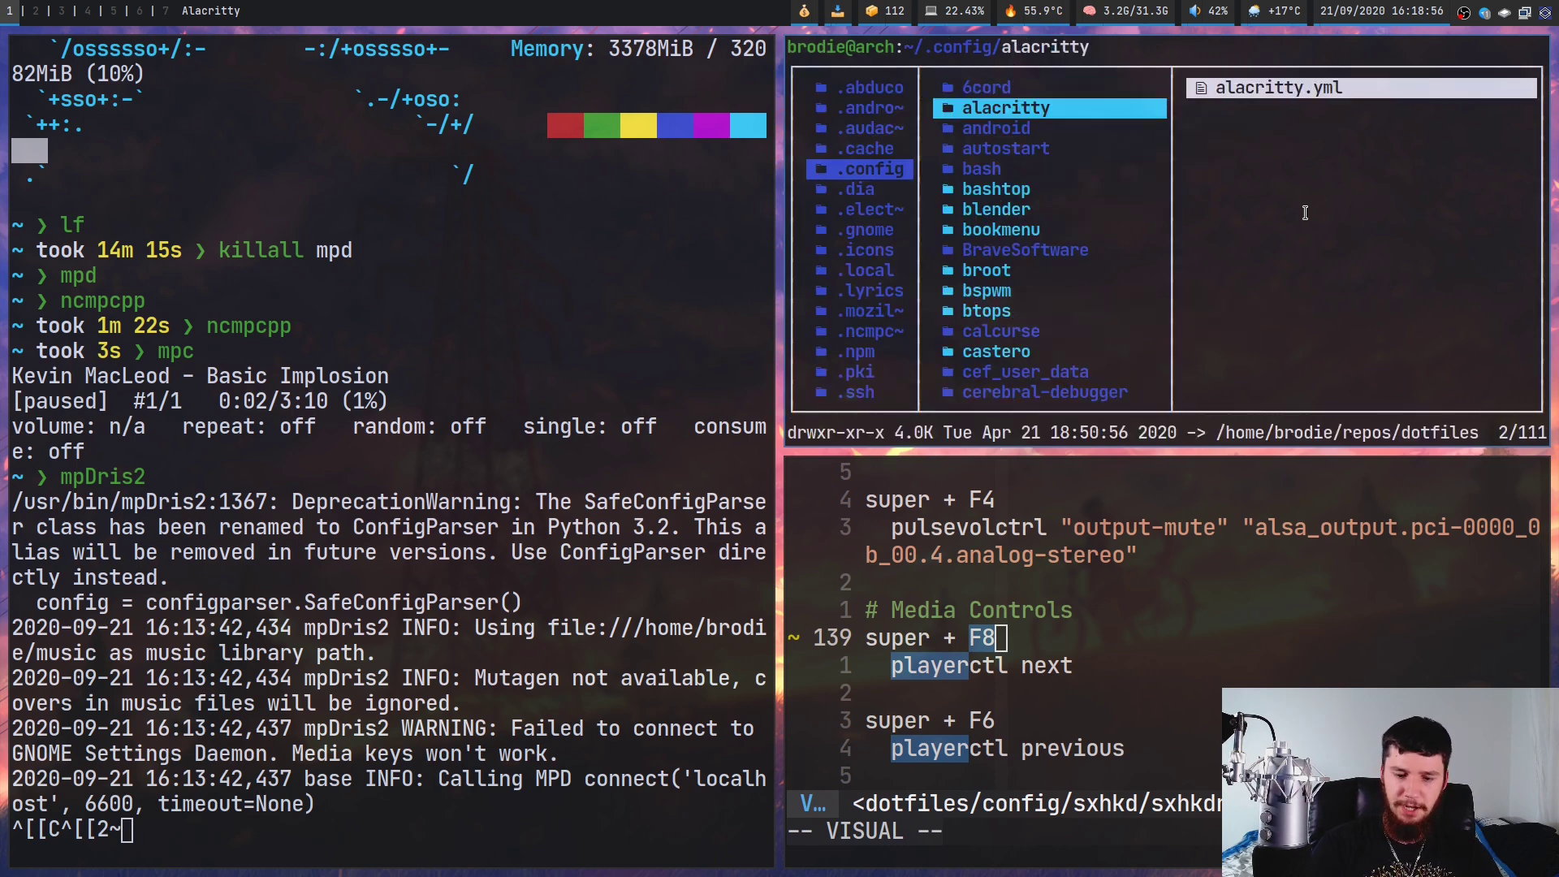
{"action": "key", "text": "slash"}
{"action": "type", "text": "x11"}
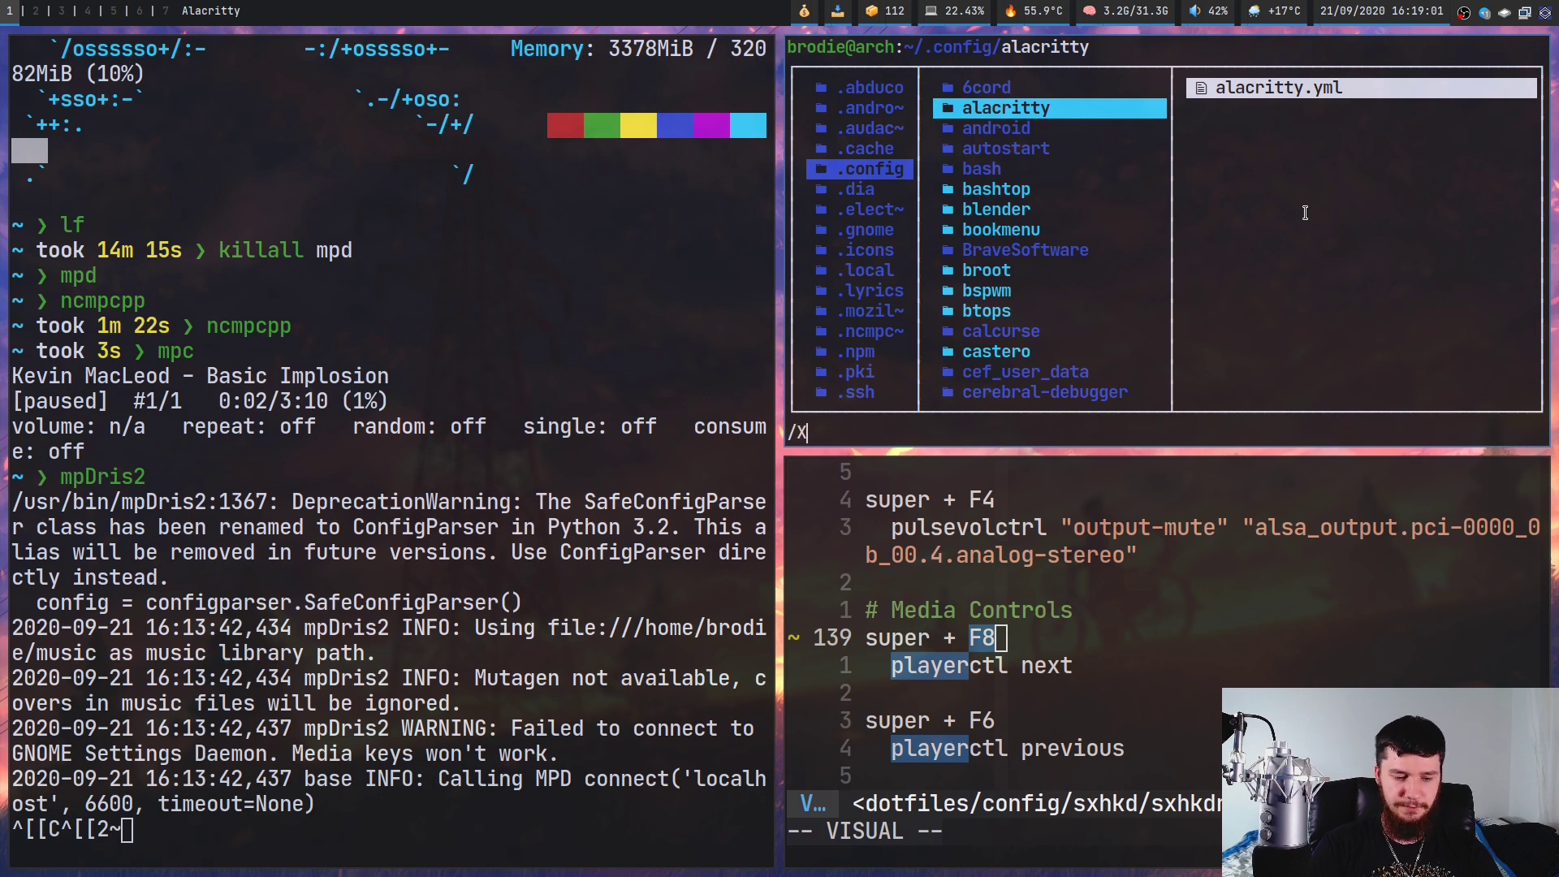
{"action": "key", "text": "Return"}
Enter the X11 folder in lf and open xinitrc in Neovim
{"action": "key", "text": "l"}
{"action": "key", "text": "j"}
{"action": "key", "text": "k"}
{"action": "key", "text": "l"}
{"action": "key", "text": "j"}
{"action": "key", "text": "j"}
{"action": "key", "text": "j"}
{"action": "key", "text": "j"}
{"action": "key", "text": "j"}
{"action": "key", "text": "j"}
{"action": "key", "text": "j"}
{"action": "key", "text": "j"}
{"action": "key", "text": "j"}
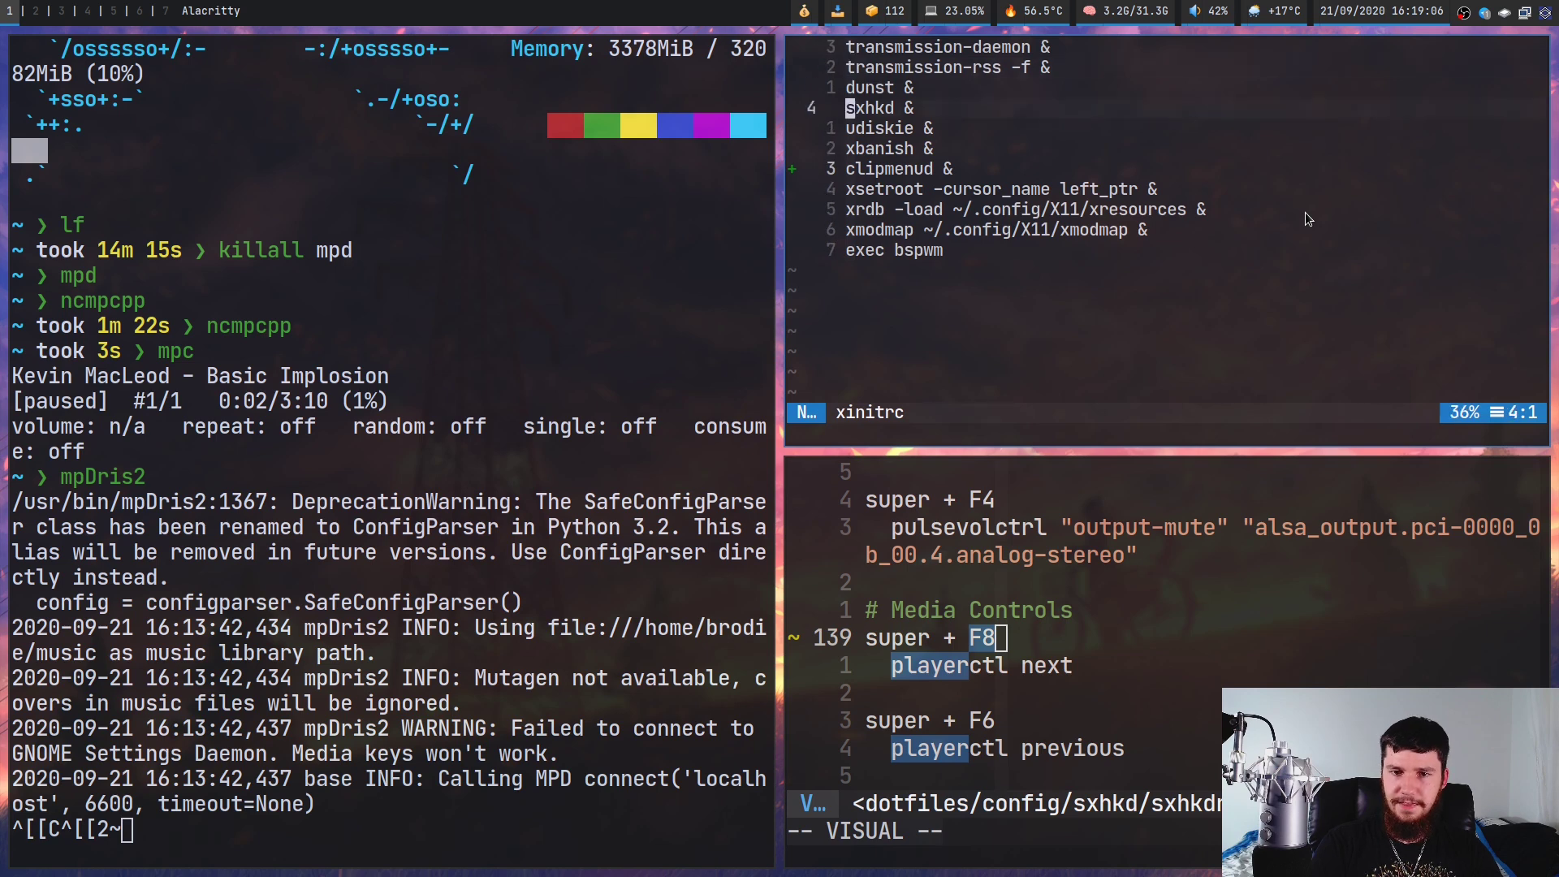
Add 'mpd &' and 'mpDris2 &' lines above exec bspwm in xinitrc
{"action": "type", "text": "ompd &"}
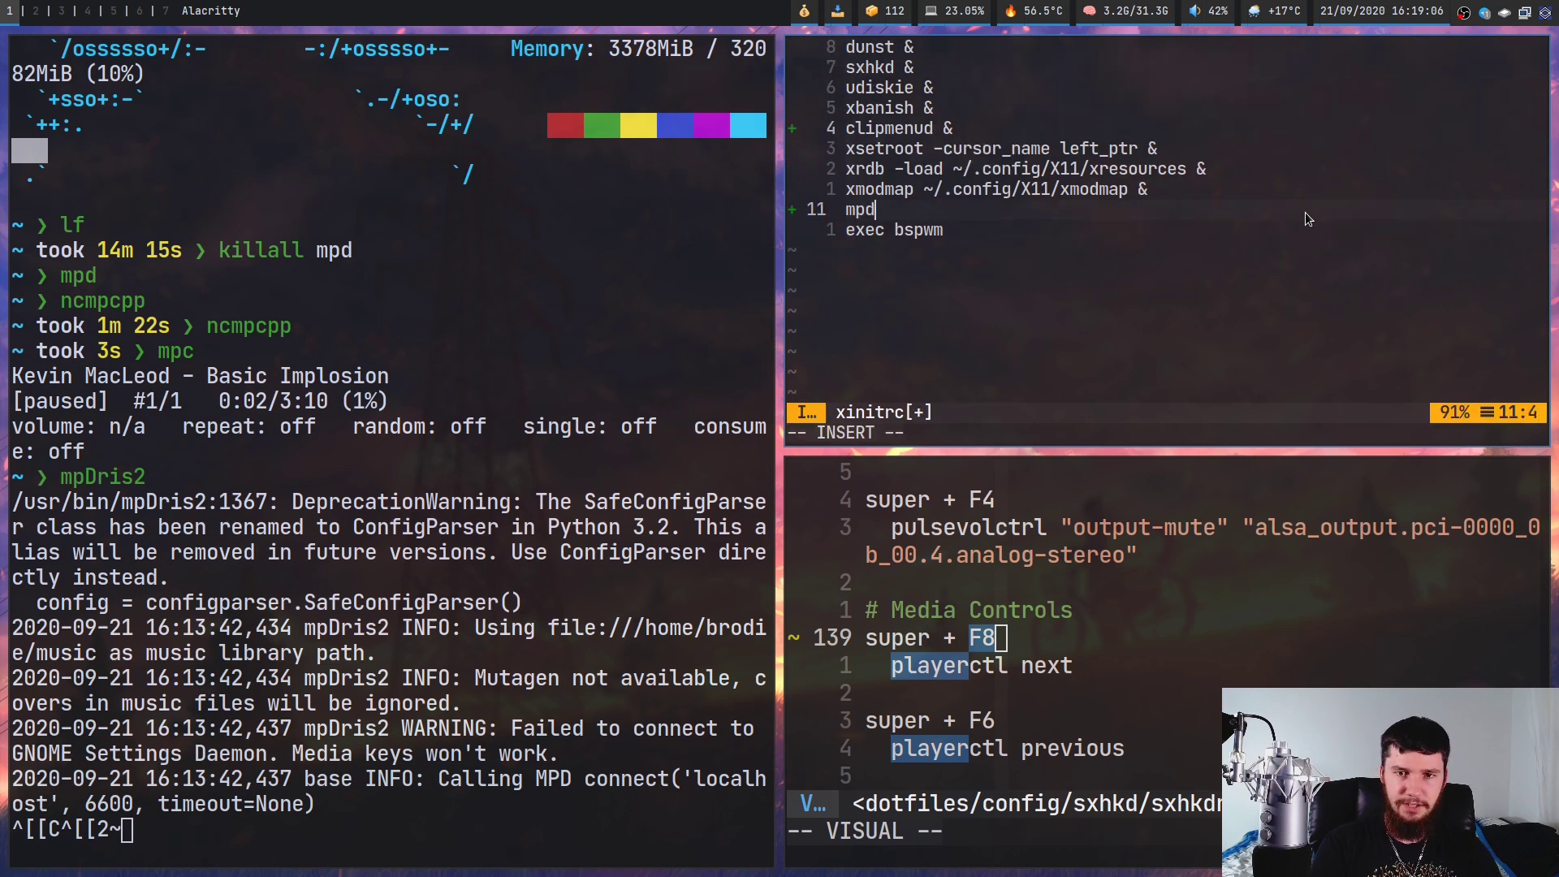
{"action": "key", "text": "Return"}
{"action": "type", "text": "mpDris2 &"}
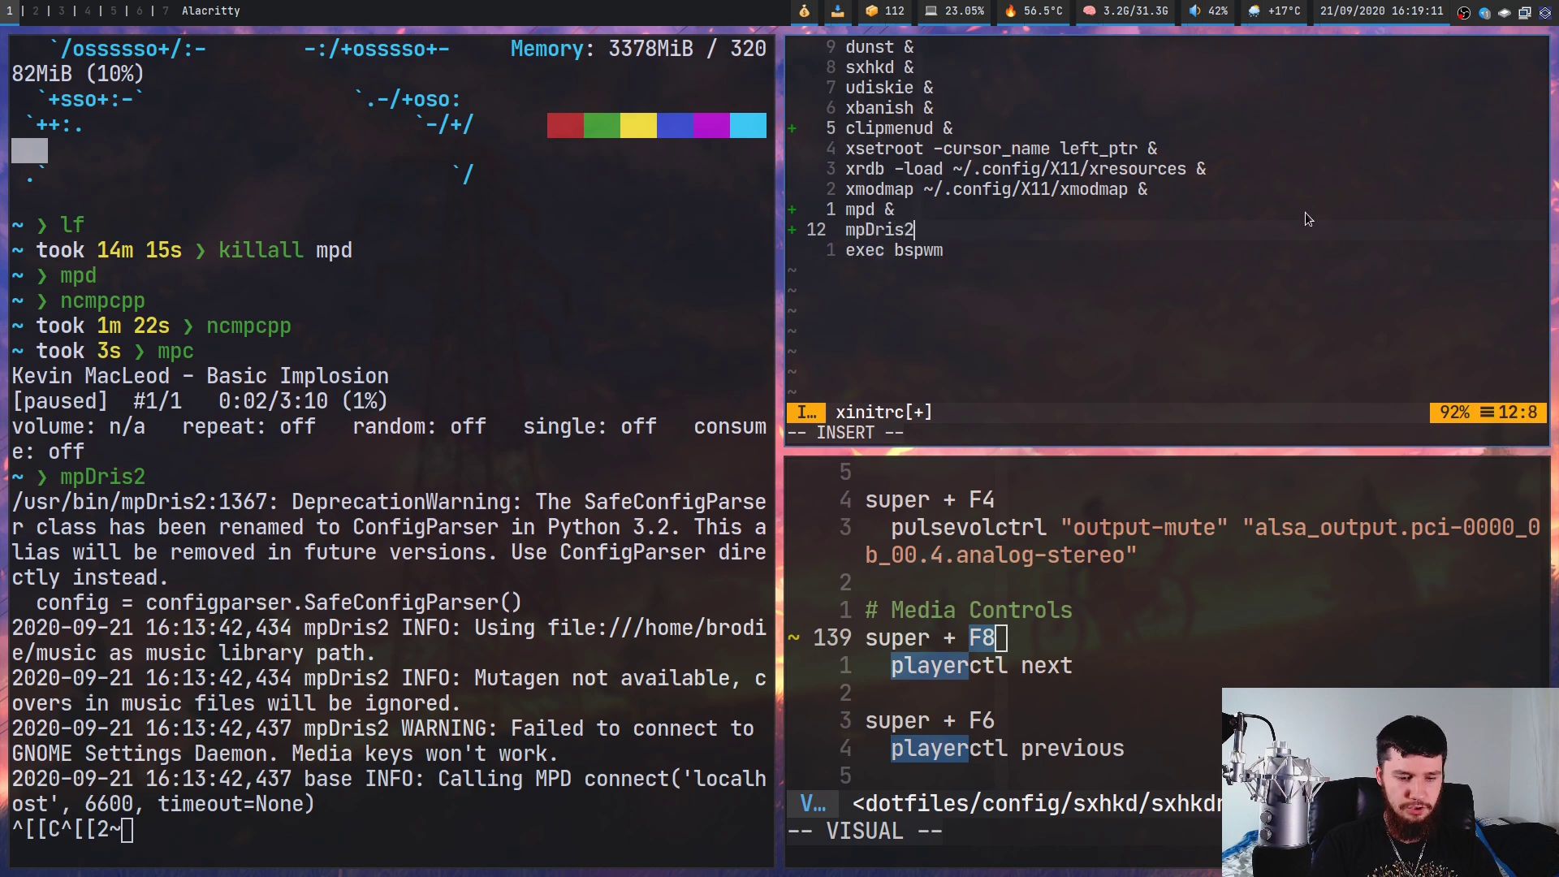